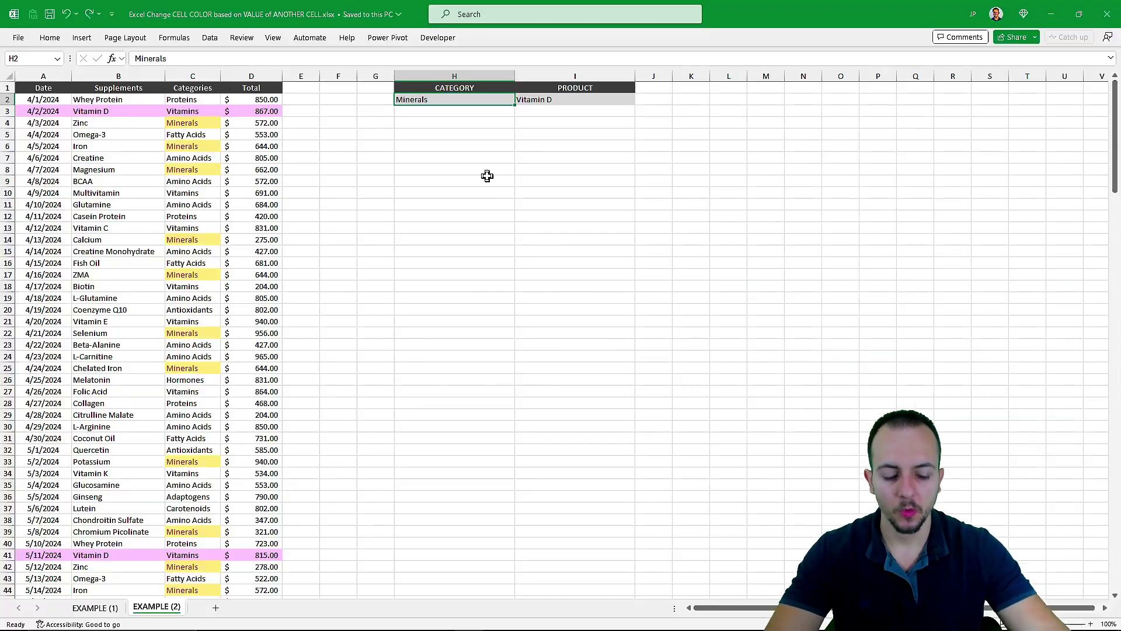
Step: On the EXAMPLE (2) sheet, set the category in cell H2 to Vitamins
key("ctrl+Page_Up")
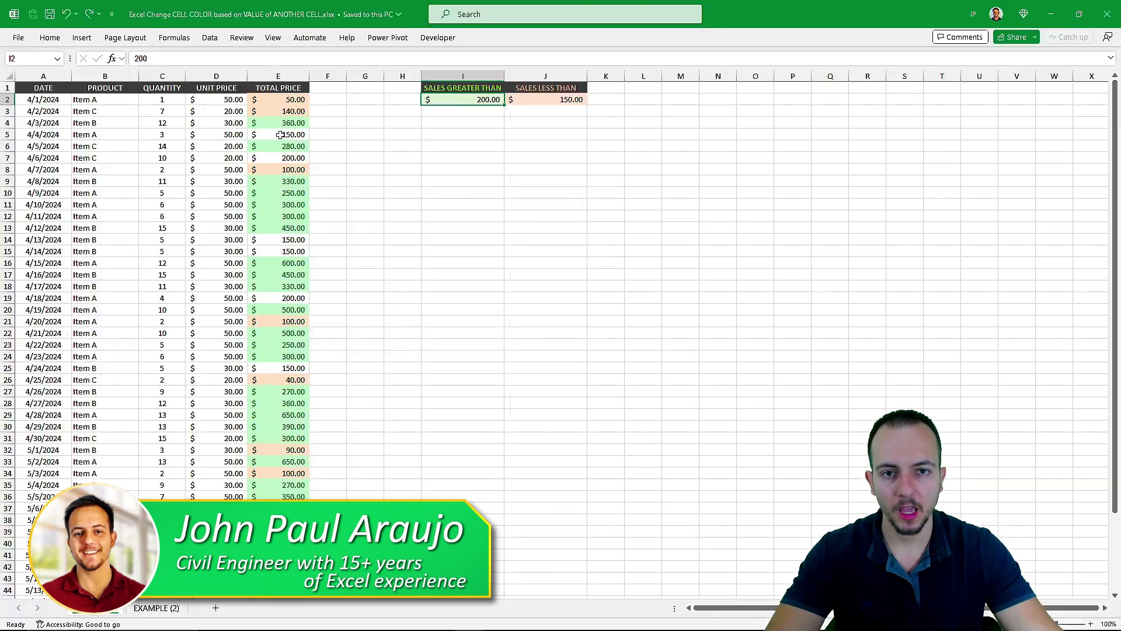
key("ctrl+Page_Down")
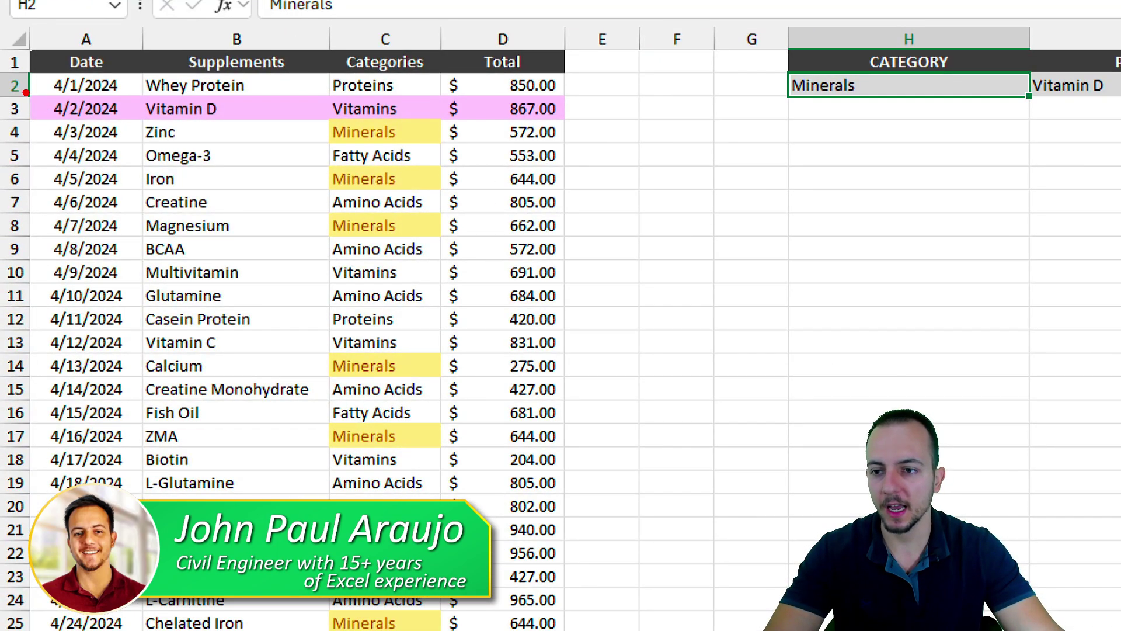
mouse_move(26, 92)
left_mouse_down()
mouse_move(566, 131)
mouse_move(601, 166)
mouse_move(701, 220)
left_mouse_up()
key("Escape")
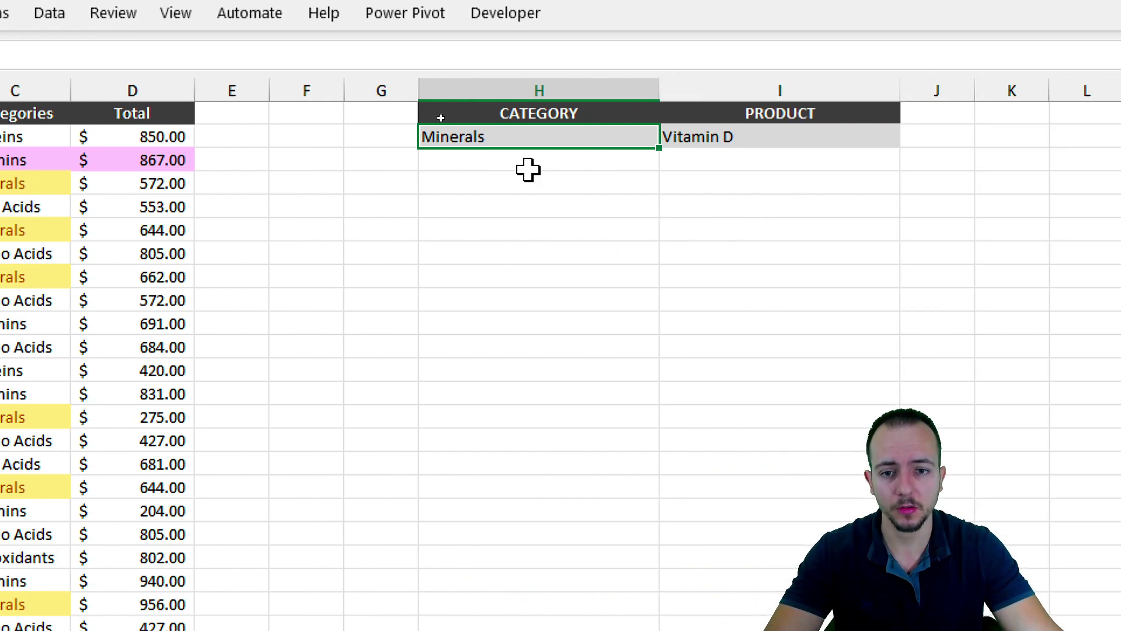
type("V")
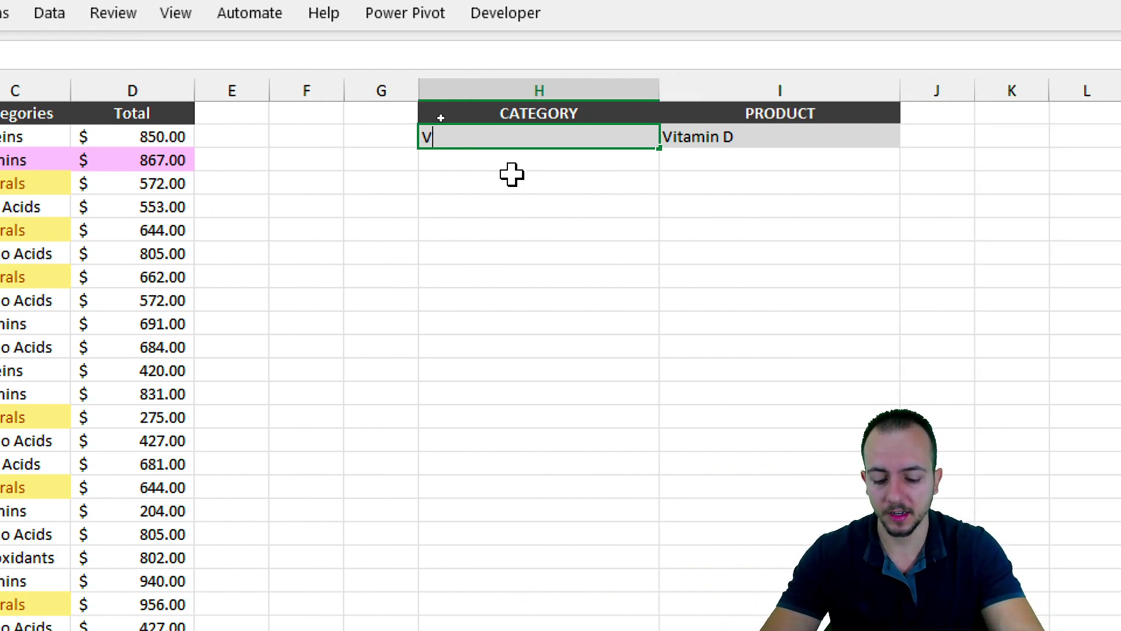
type("itamins")
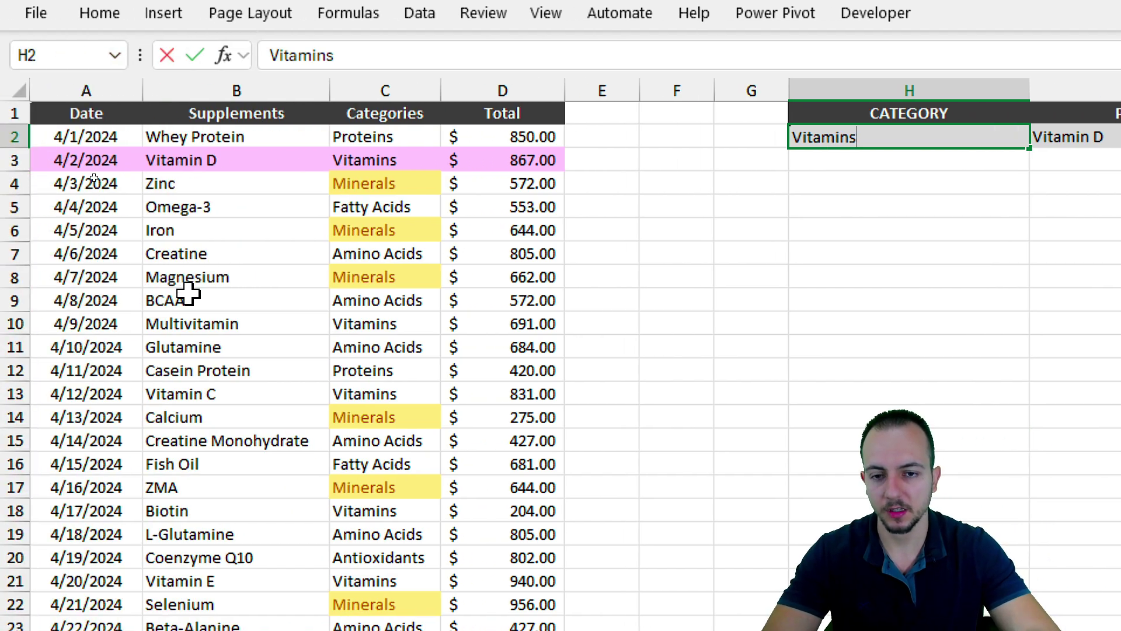
key("Return")
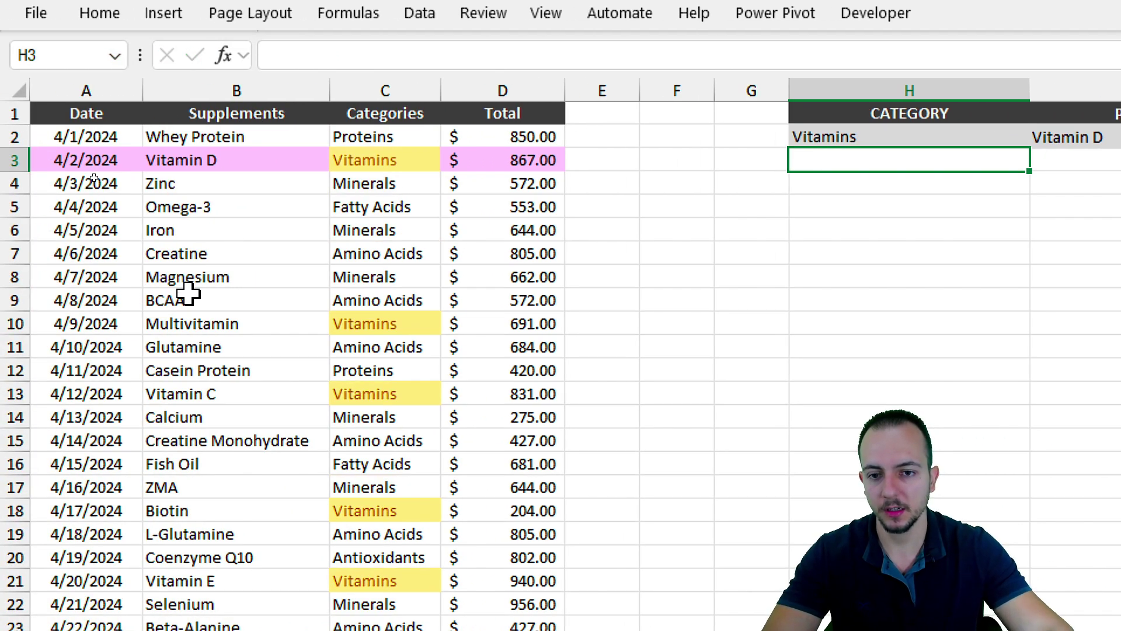
mouse_move(320, 140)
left_mouse_down()
mouse_move(413, 178)
mouse_move(445, 179)
mouse_move(505, 251)
left_mouse_up()
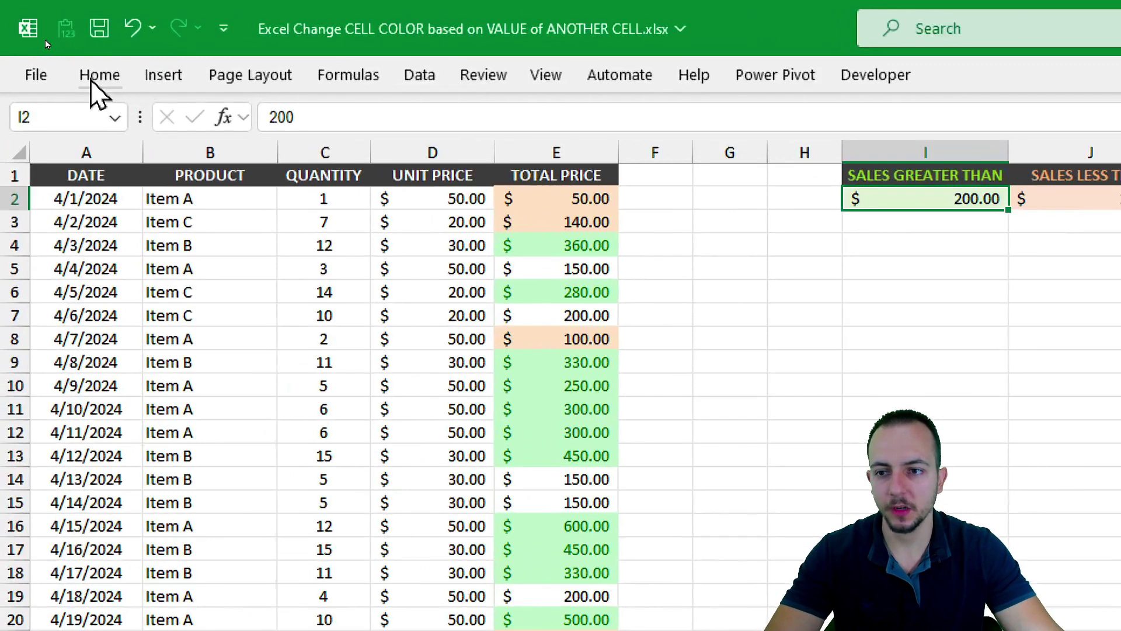
left_click(50, 38)
left_click(458, 170)
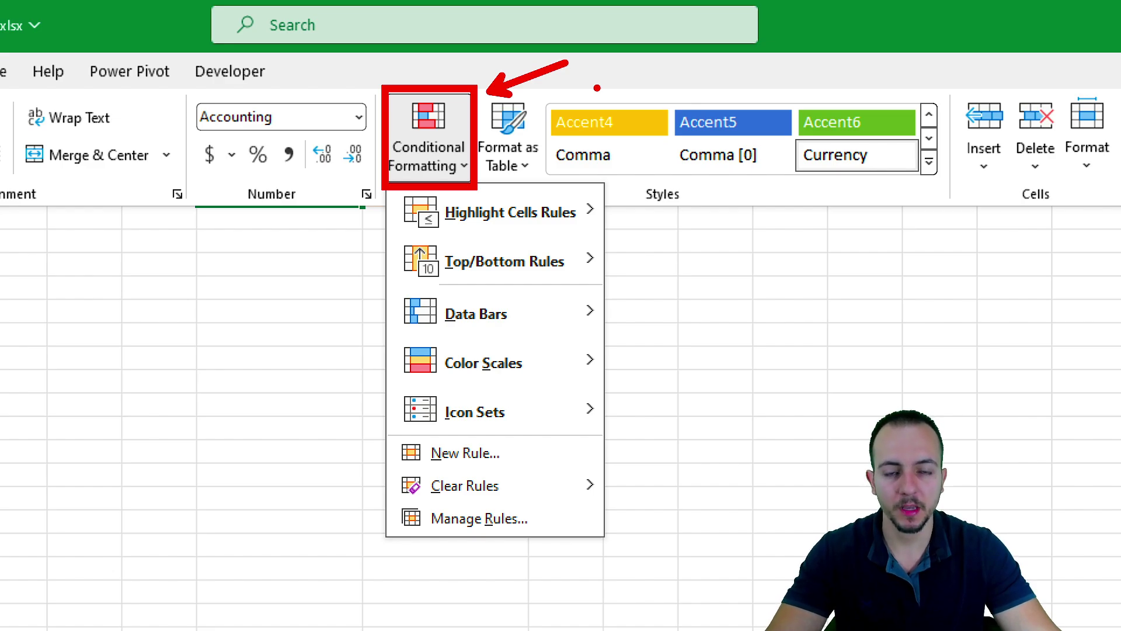
key("Escape")
key("Escape")
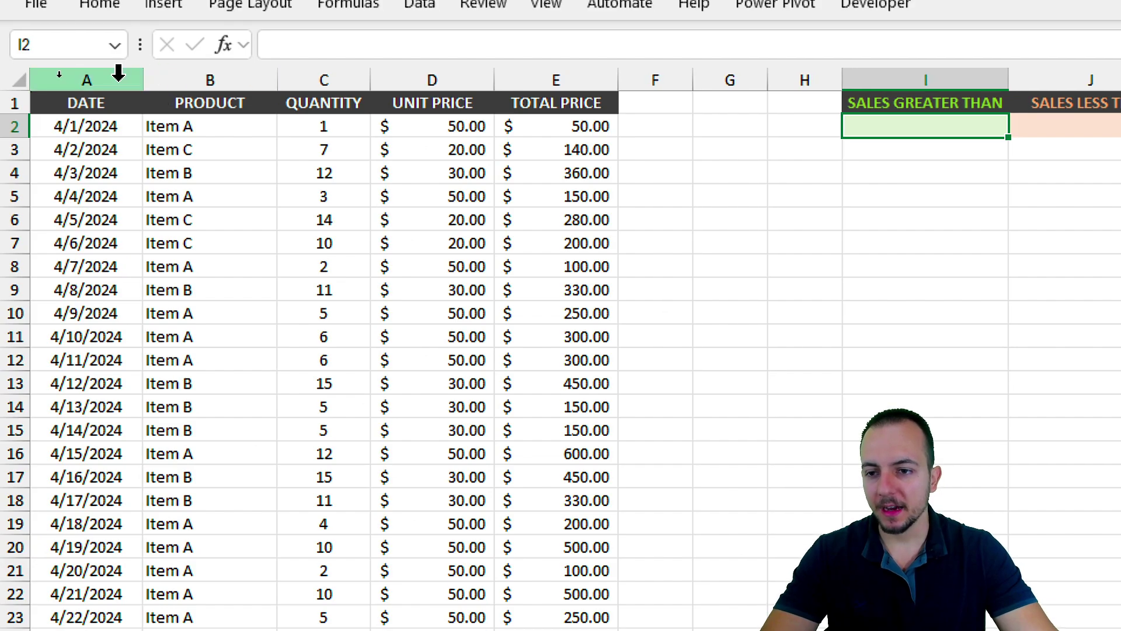
Step: Examine the sales table's columns, from date and product to quantity and total price
left_click_drag(115, 50, 649, 45)
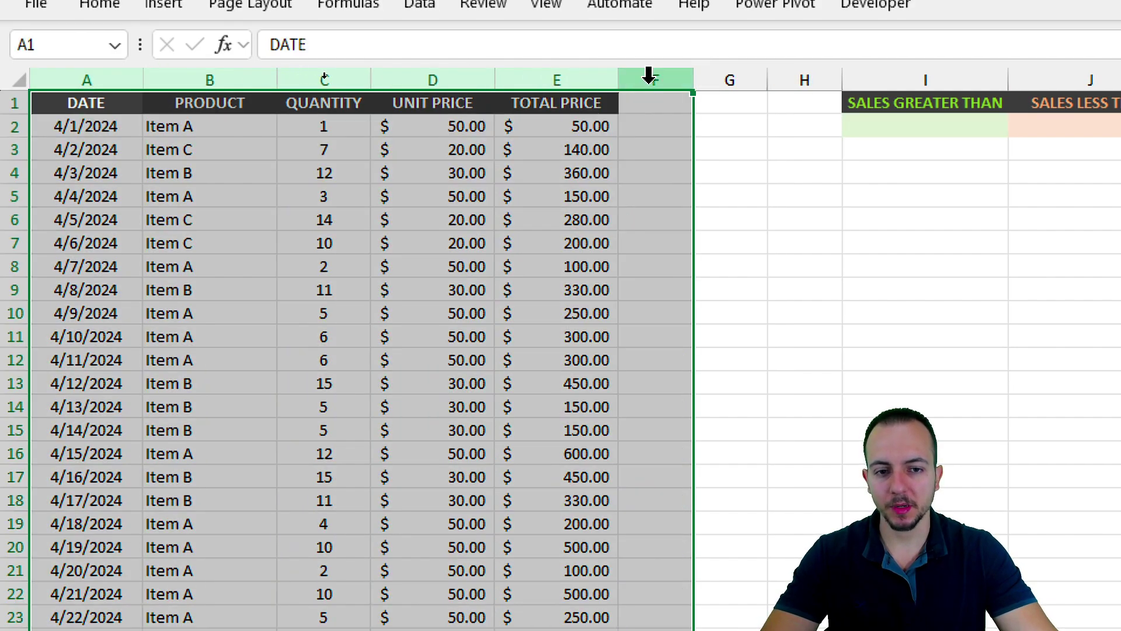
left_click(533, 117)
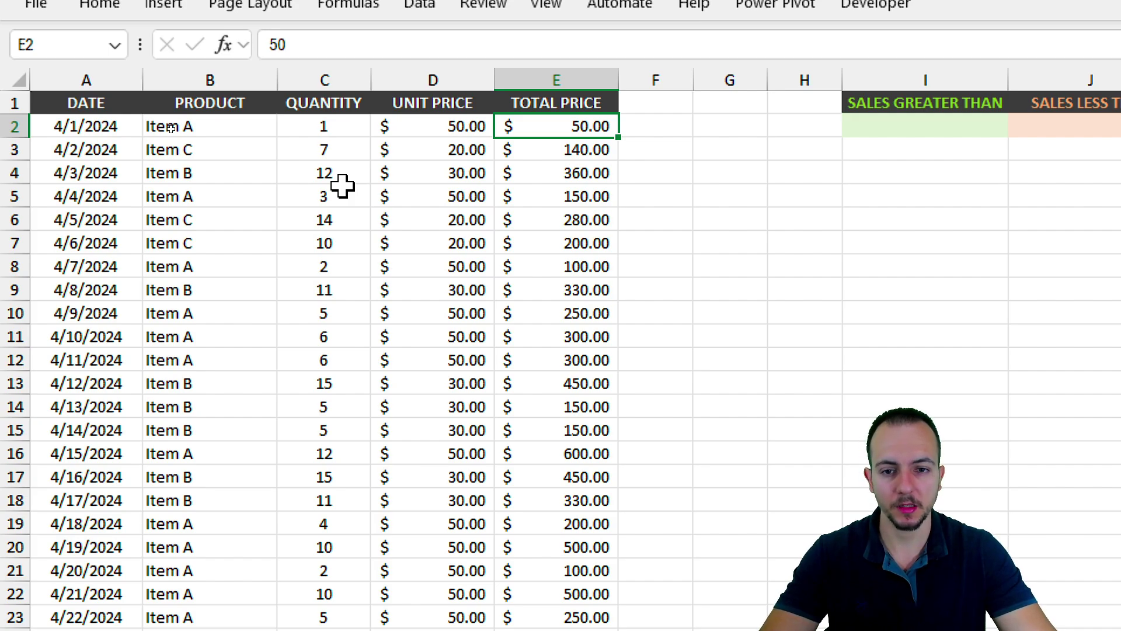
left_click(533, 76)
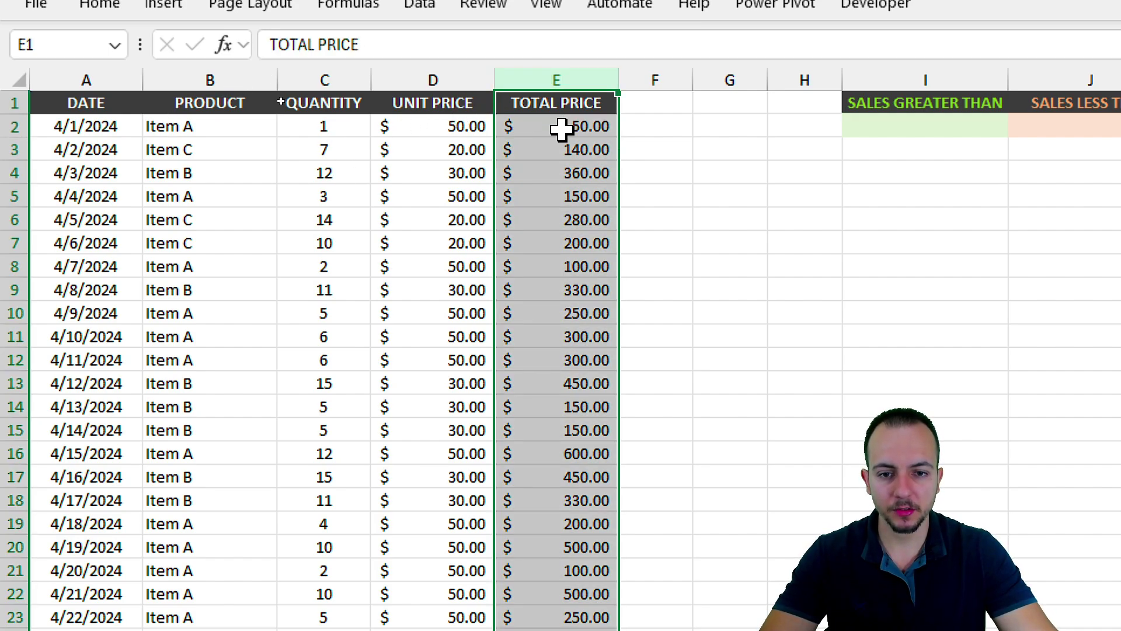
left_click(562, 128)
mouse_move(625, 98)
left_mouse_down()
mouse_move(464, 105)
mouse_move(584, 82)
left_mouse_up()
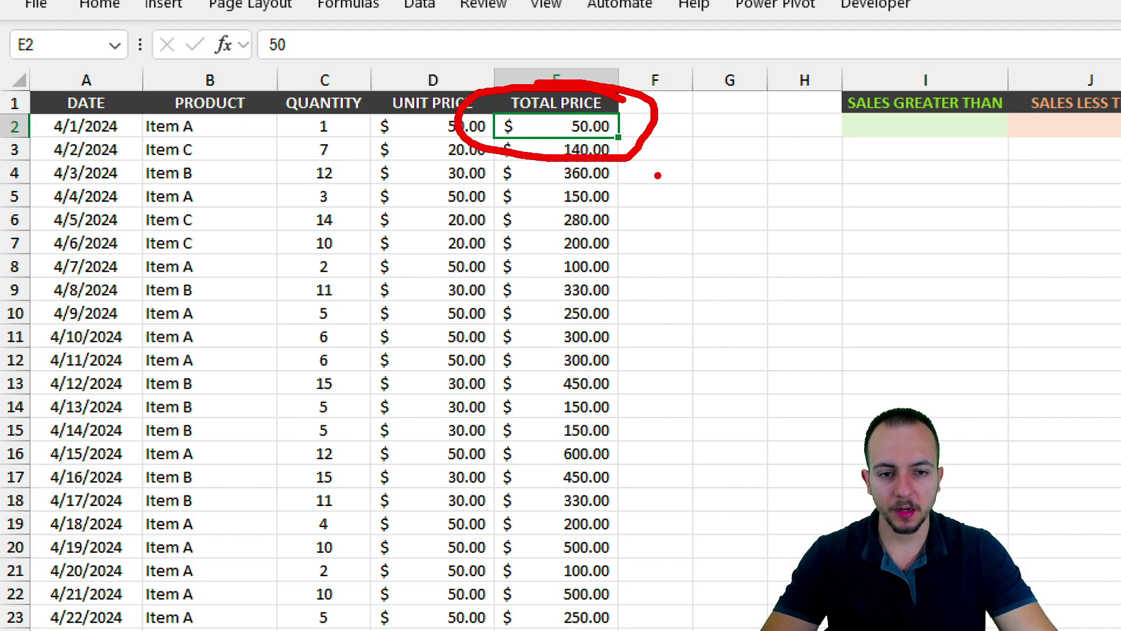
left_click_drag(657, 175, 743, 260)
left_click_drag(330, 101, 358, 104)
left_click_drag(346, 164, 406, 232)
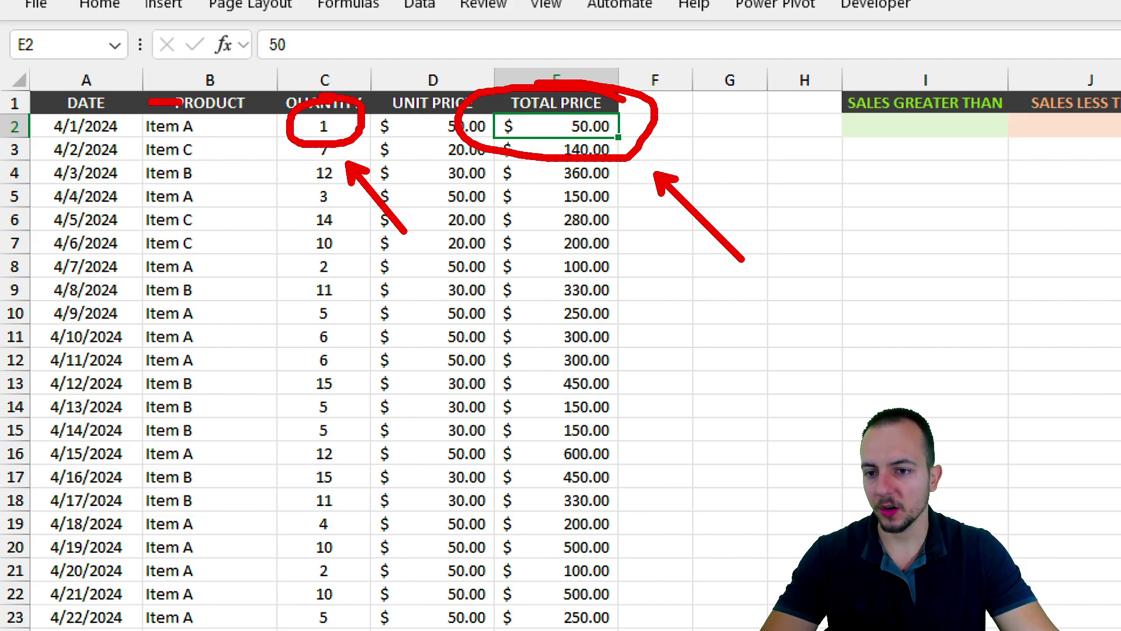
left_click_drag(150, 103, 178, 101)
left_click_drag(104, 194, 96, 205)
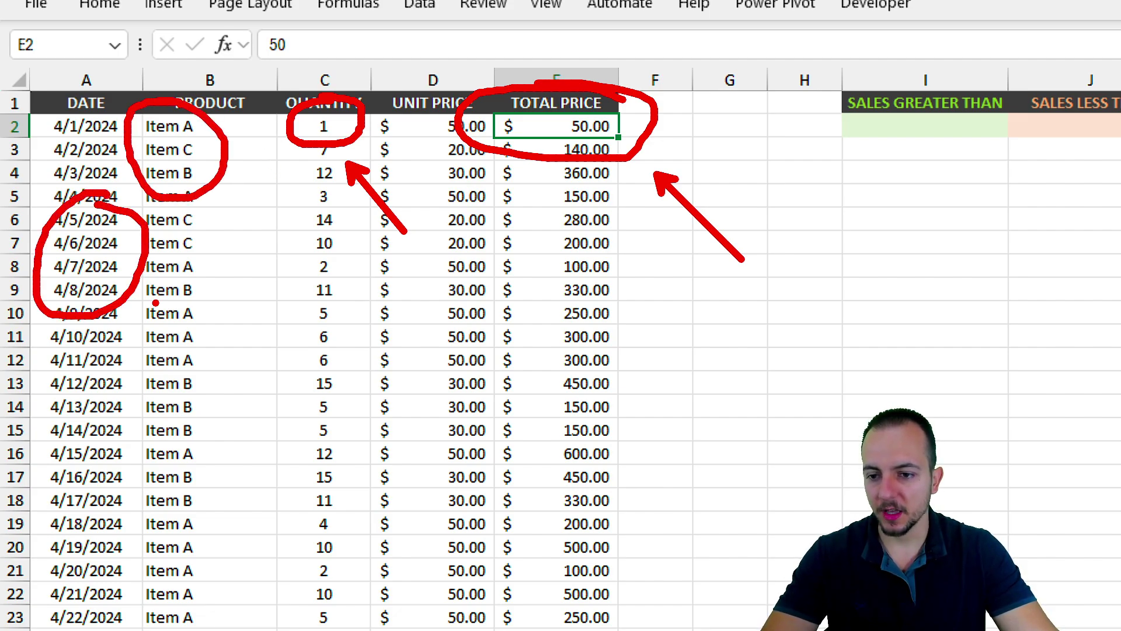
left_click_drag(156, 302, 236, 385)
key("Escape")
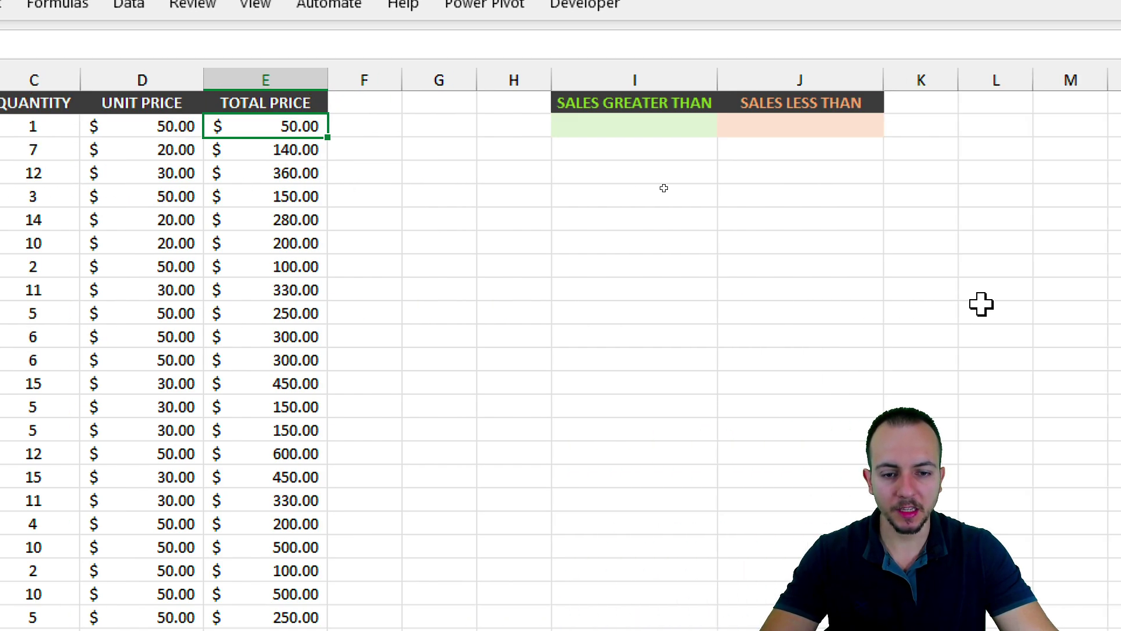
Step: Enter 500 in cell I2 as the SALES GREATER THAN threshold
left_click(463, 73)
left_click(432, 123)
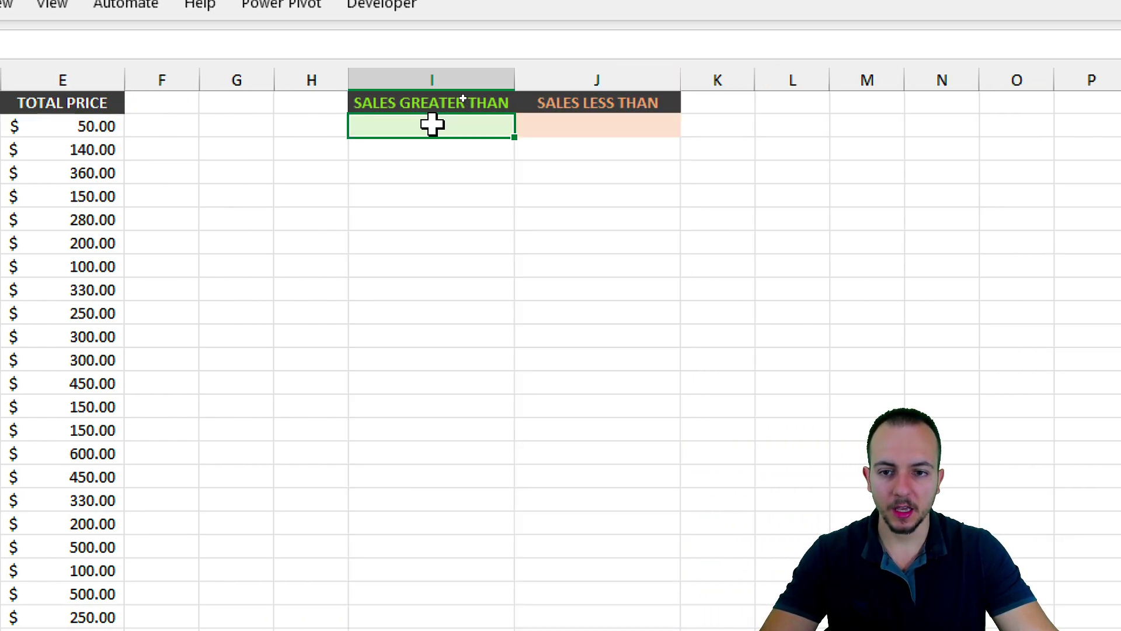
left_click_drag(428, 100, 432, 126)
left_click(432, 127)
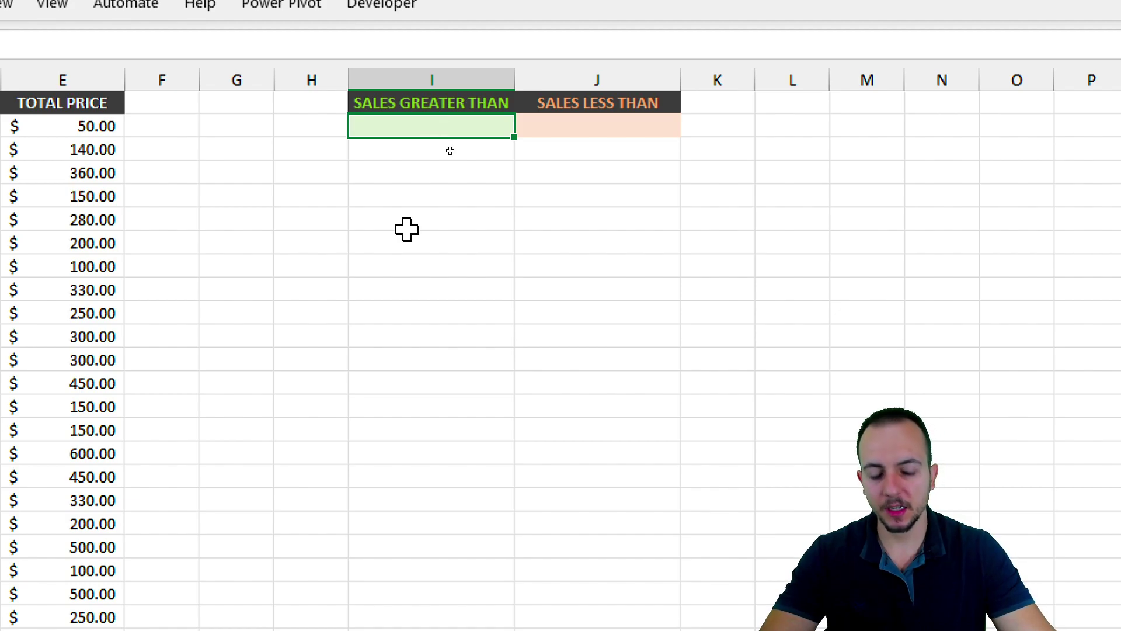
type("500")
key("Return")
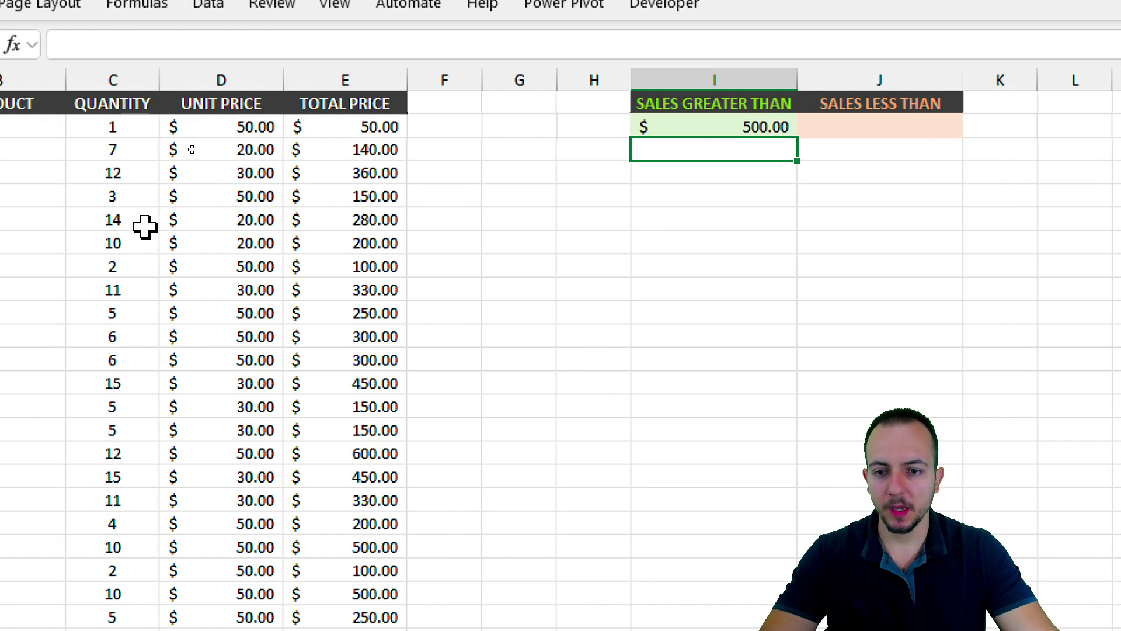
mouse_move(342, 116)
left_mouse_down()
mouse_move(416, 308)
mouse_move(413, 453)
left_mouse_up()
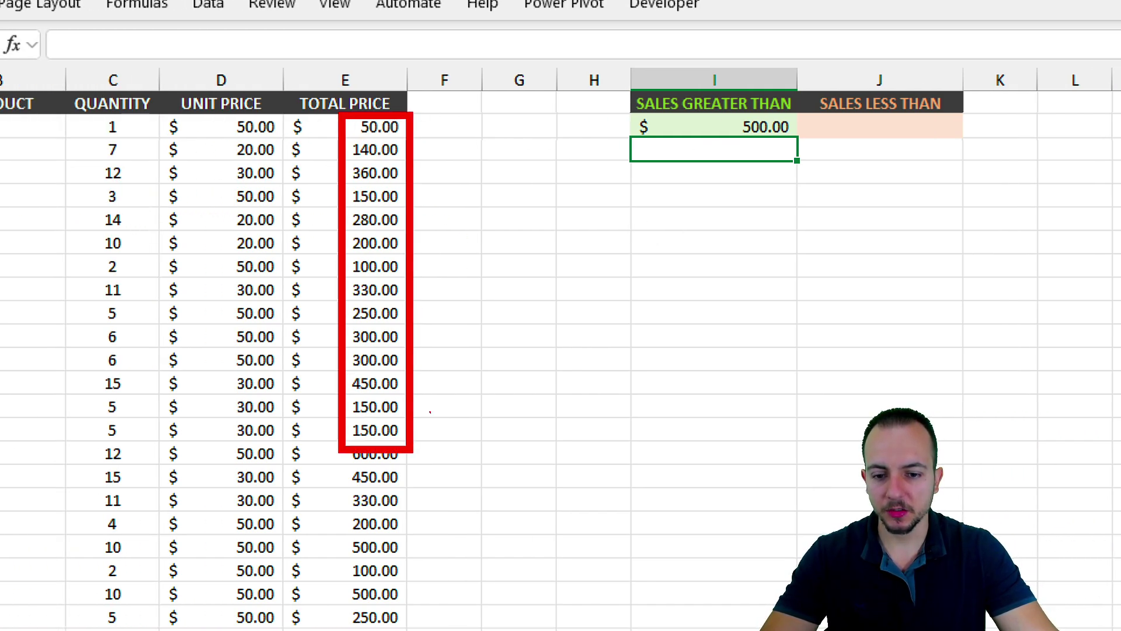
left_click_drag(679, 136, 419, 330)
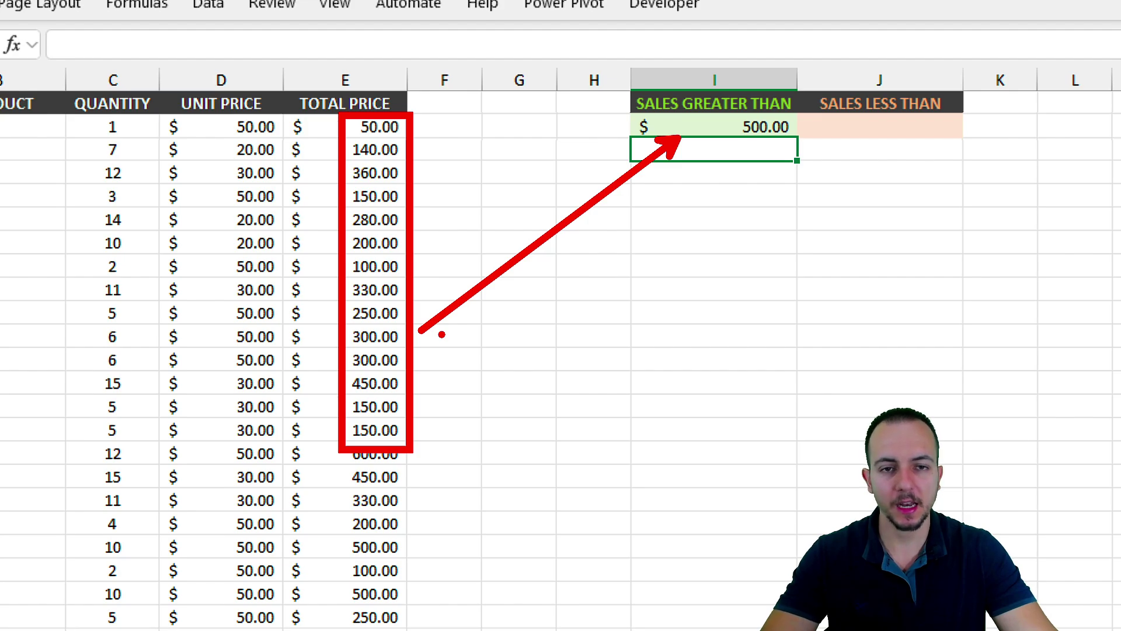
key("Escape")
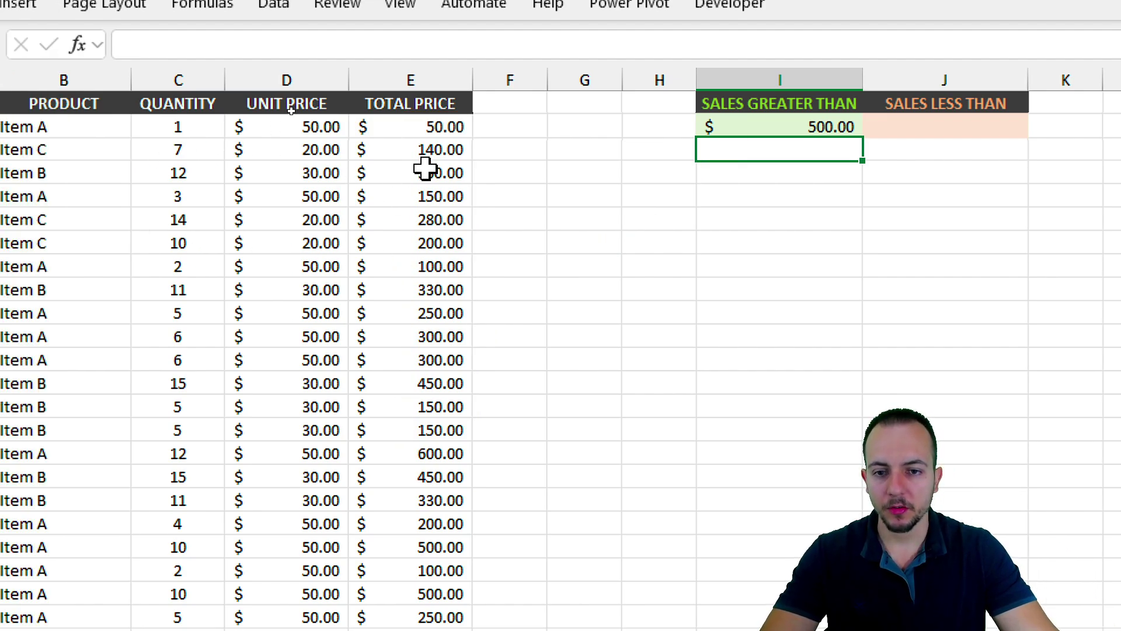
Step: Select the total prices in E2:E51 and start a Greater Than highlight cells rule for them
left_click_drag(411, 121, 398, 630)
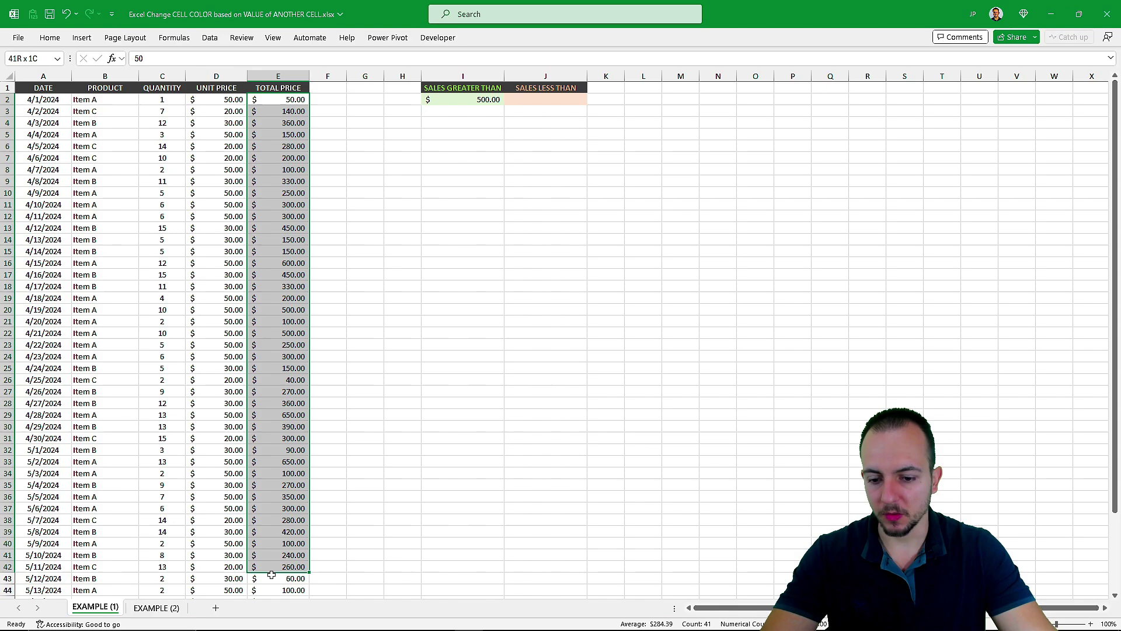
left_click_drag(272, 575, 272, 624)
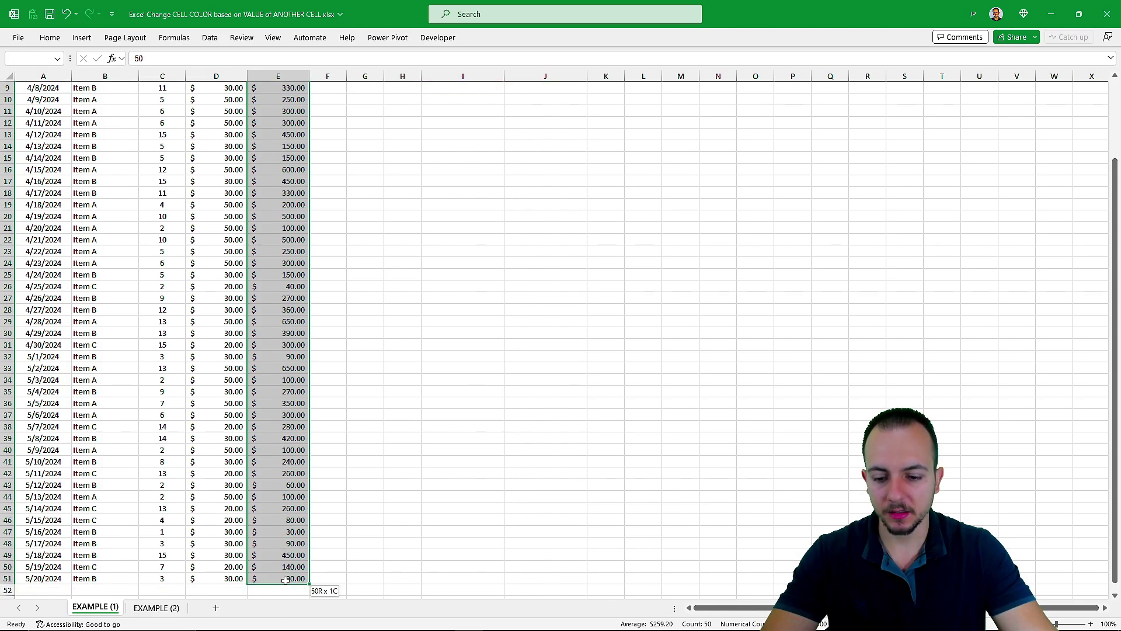
left_click_drag(285, 579, 285, 580)
scroll(443, 320, "up", 3)
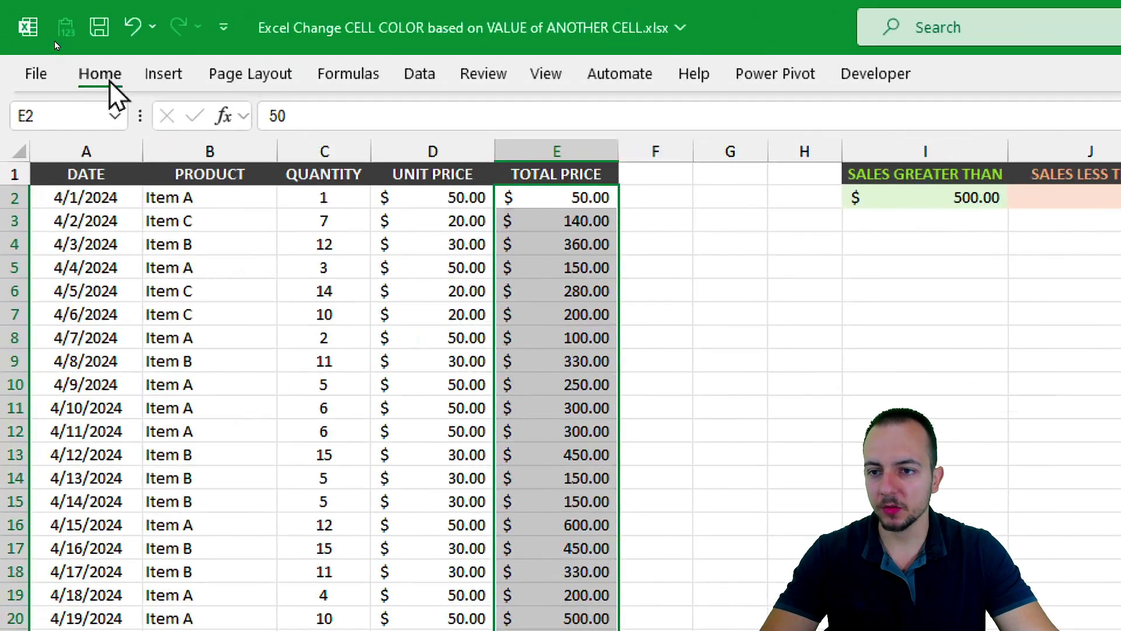
left_click(53, 41)
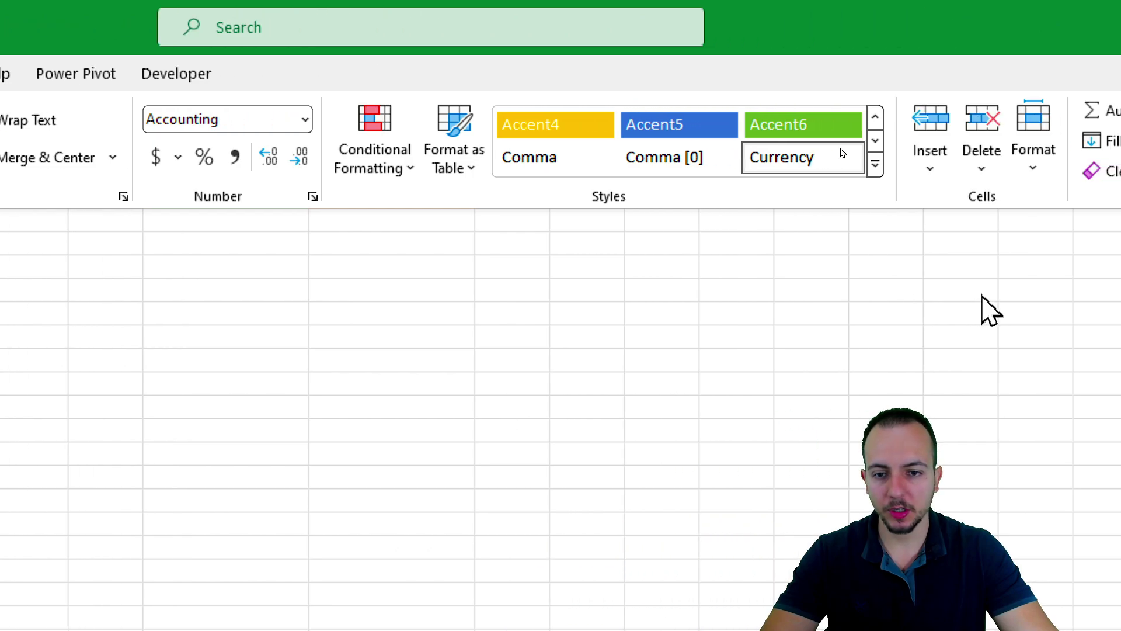
left_click(646, 167)
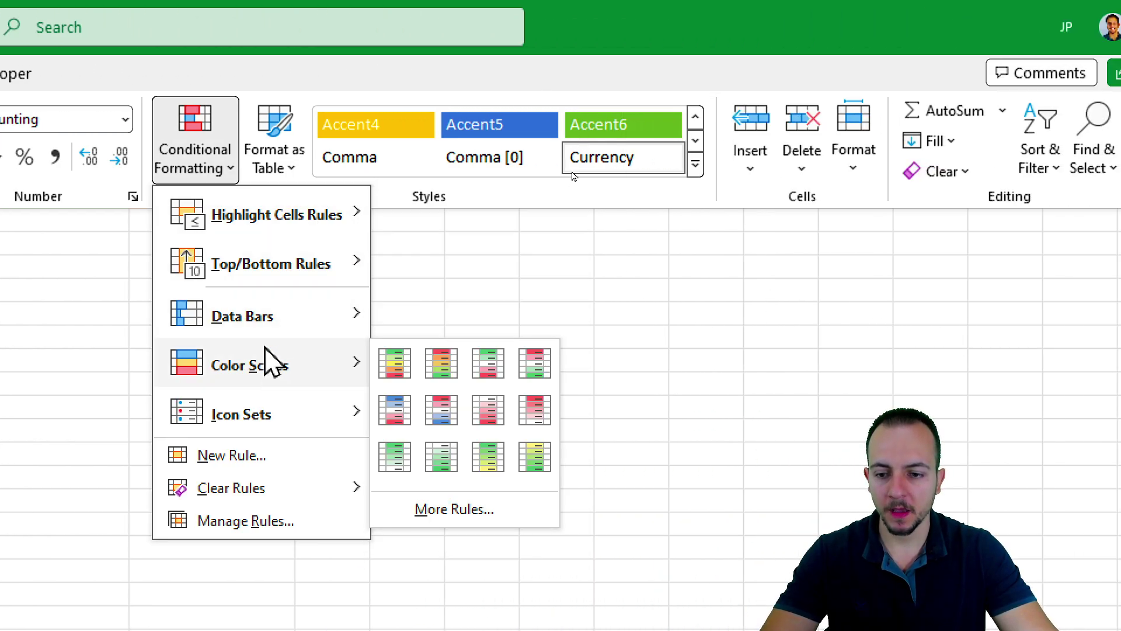
mouse_move(303, 237)
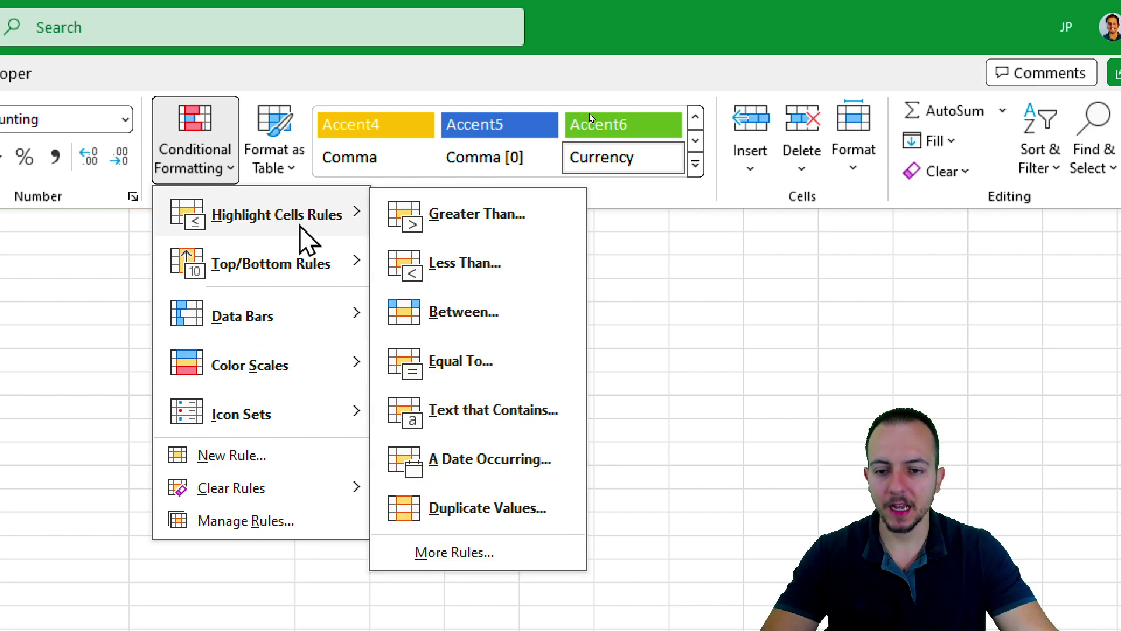
left_click(443, 227)
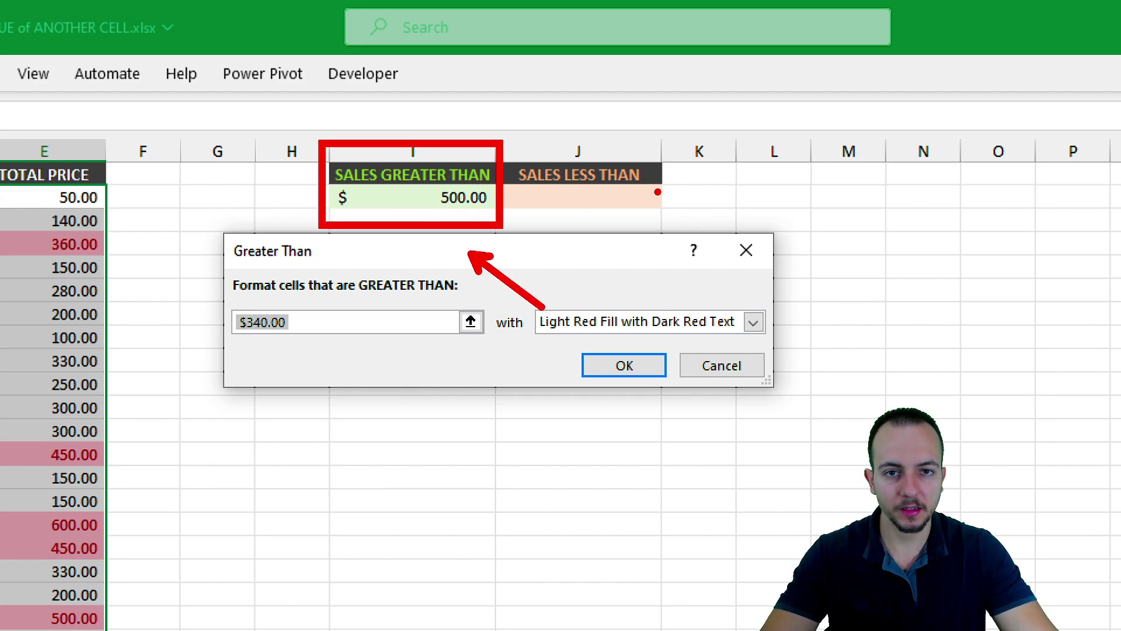
key("e")
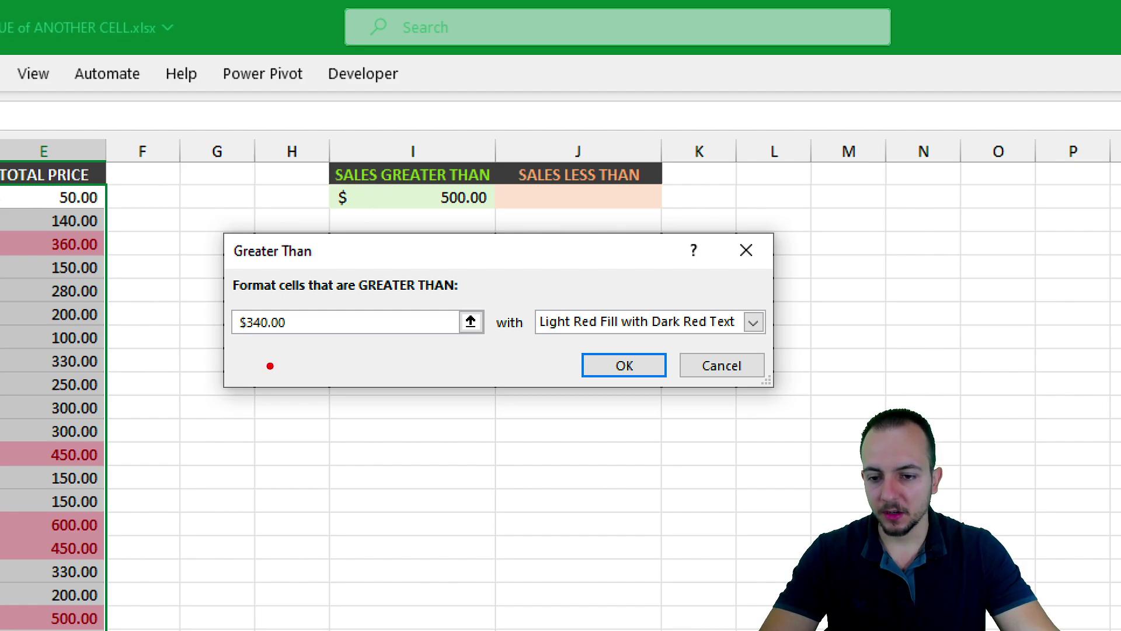
mouse_move(301, 306)
left_mouse_down()
mouse_move(234, 299)
mouse_move(295, 307)
left_mouse_up()
left_click_drag(298, 357, 382, 435)
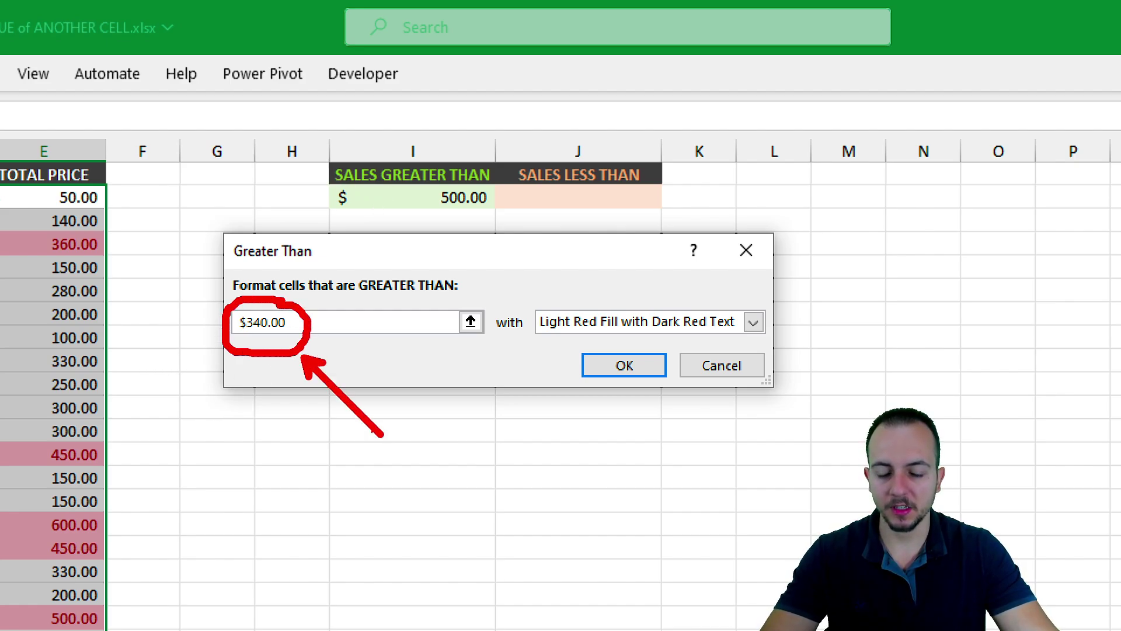
Step: Clear the suggested comparison value in the Greater Than rule
key("Escape")
double_click(243, 321)
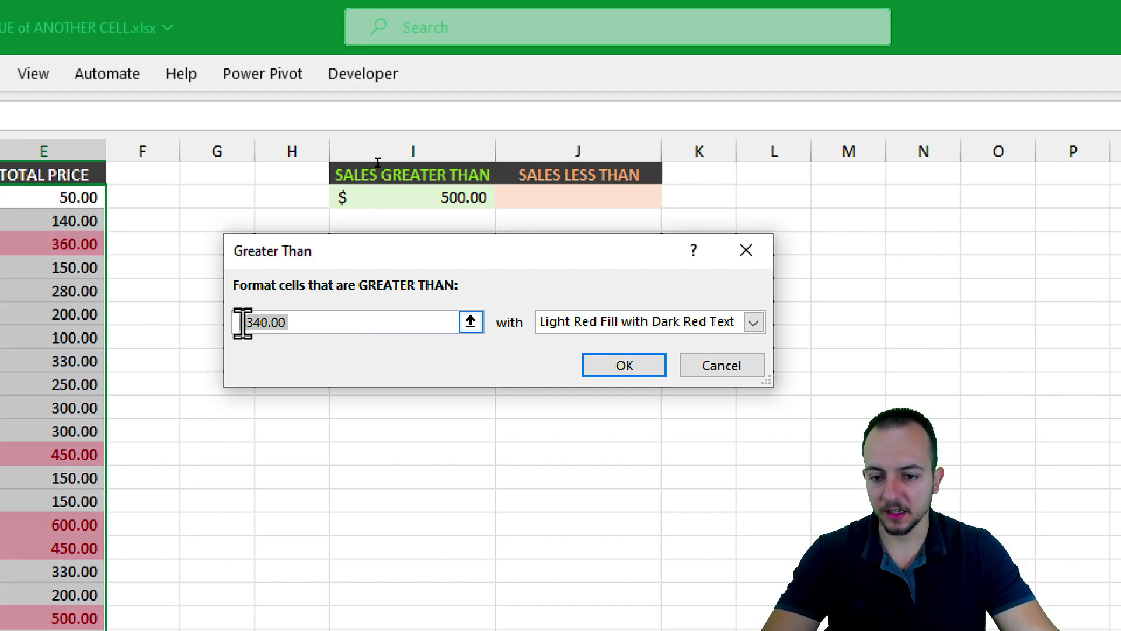
key("BackSpace")
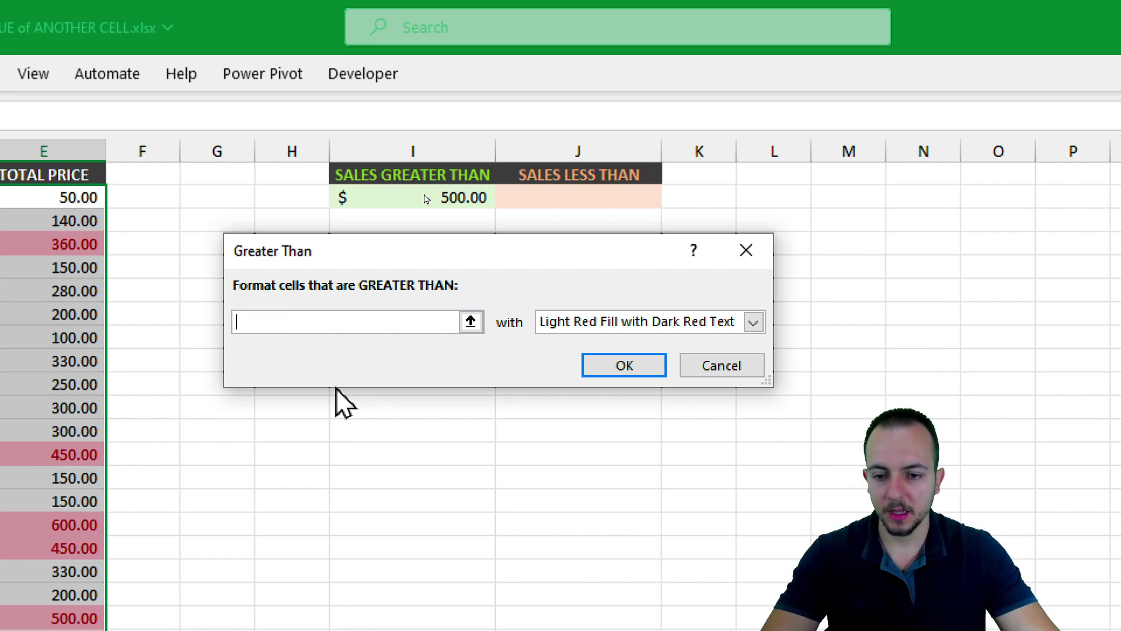
mouse_move(276, 298)
left_mouse_down()
mouse_move(196, 321)
mouse_move(276, 299)
mouse_move(403, 221)
left_mouse_up()
mouse_move(325, 173)
left_mouse_down()
mouse_move(506, 223)
mouse_move(551, 300)
left_mouse_up()
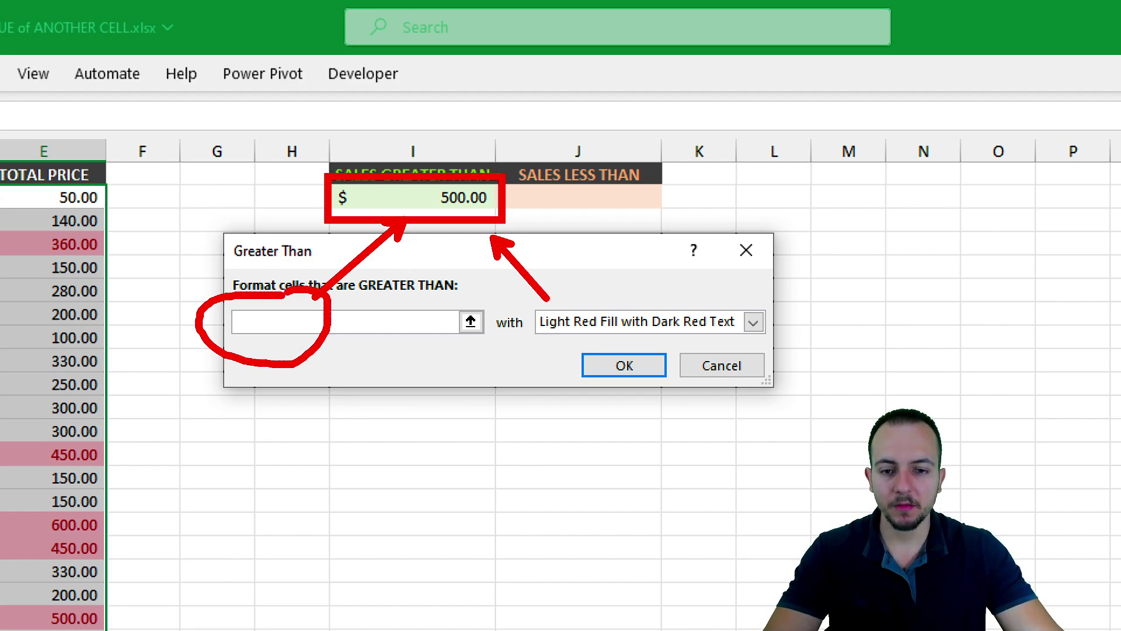
mouse_move(479, 166)
left_mouse_down()
mouse_move(482, 225)
mouse_move(509, 193)
mouse_move(435, 155)
left_mouse_up()
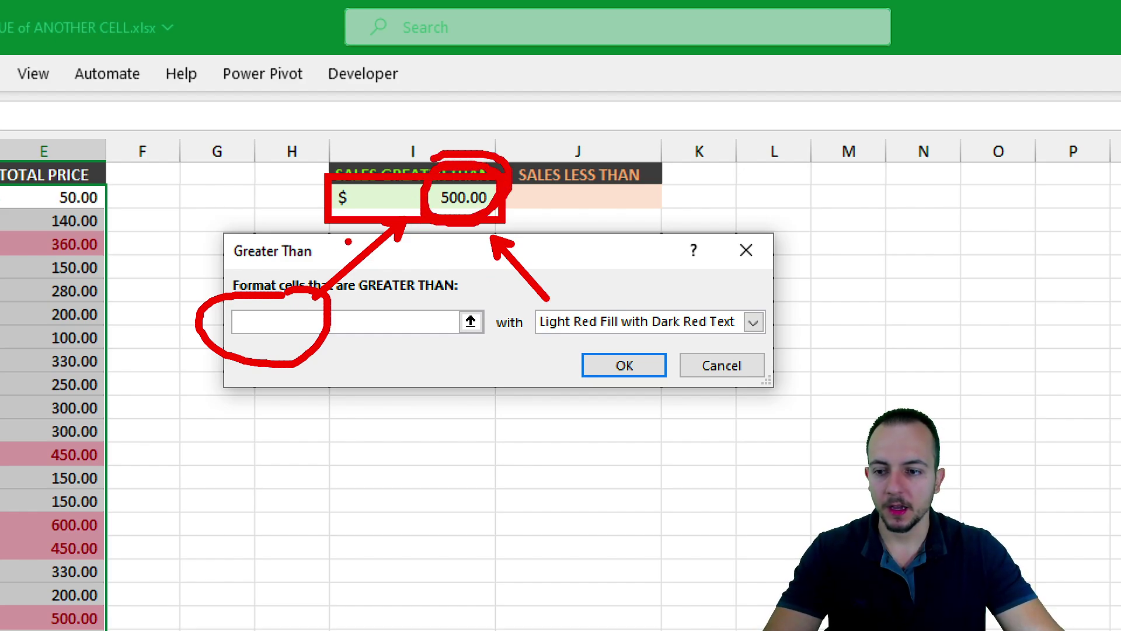
Step: Set the Greater Than rule to compare against =$I$2 with Green Fill with Dark Green Text and apply it
left_click_drag(120, 320, 222, 232)
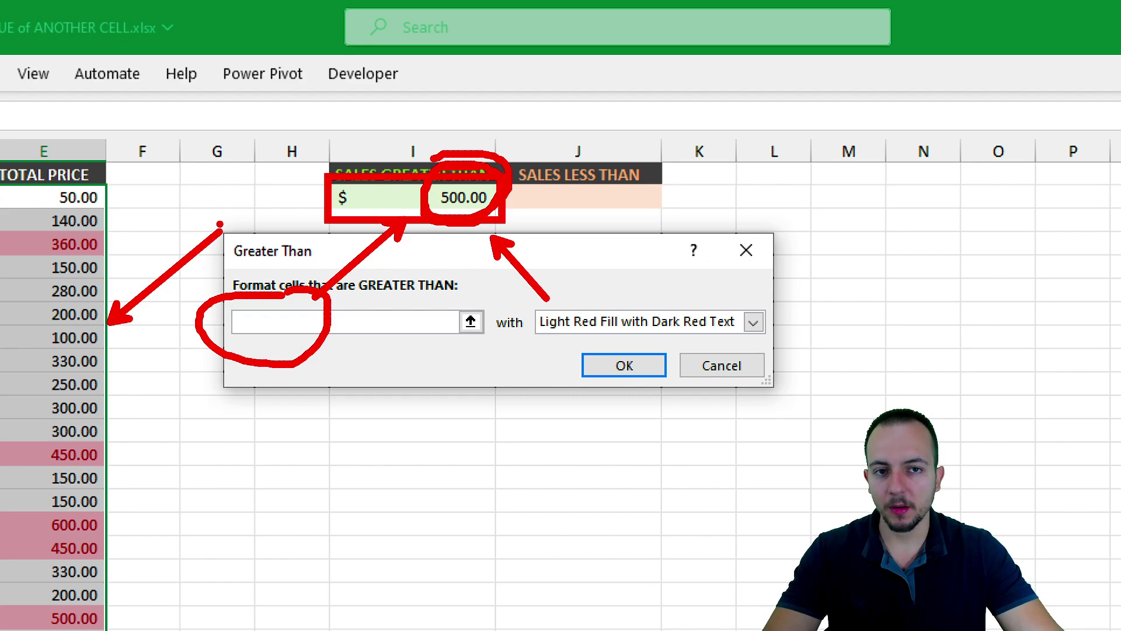
key("Escape")
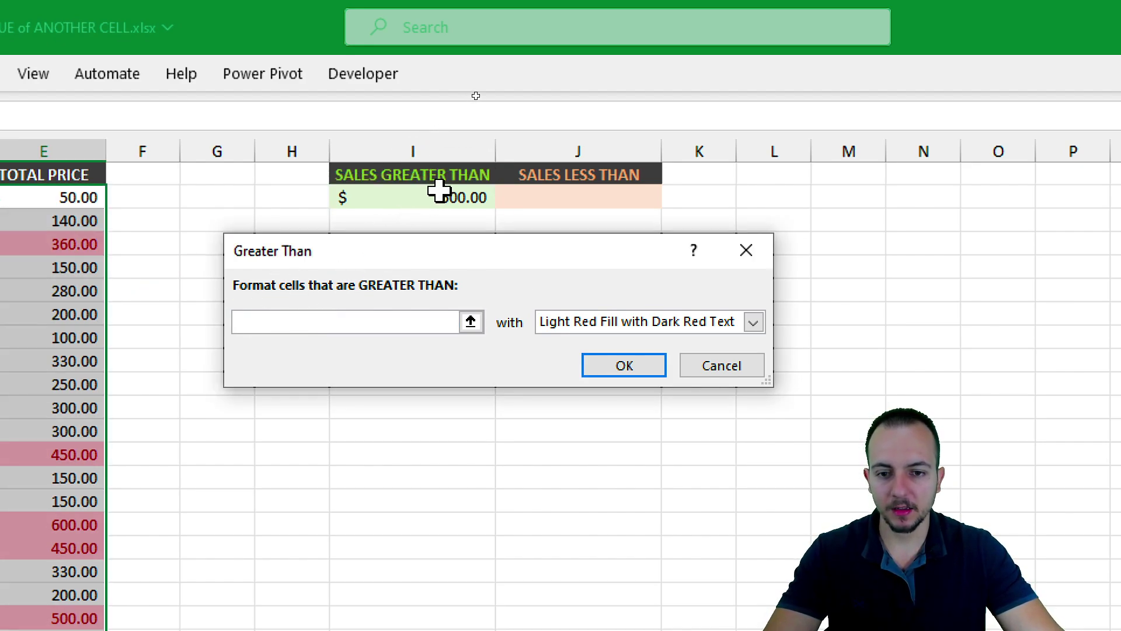
left_click(419, 194)
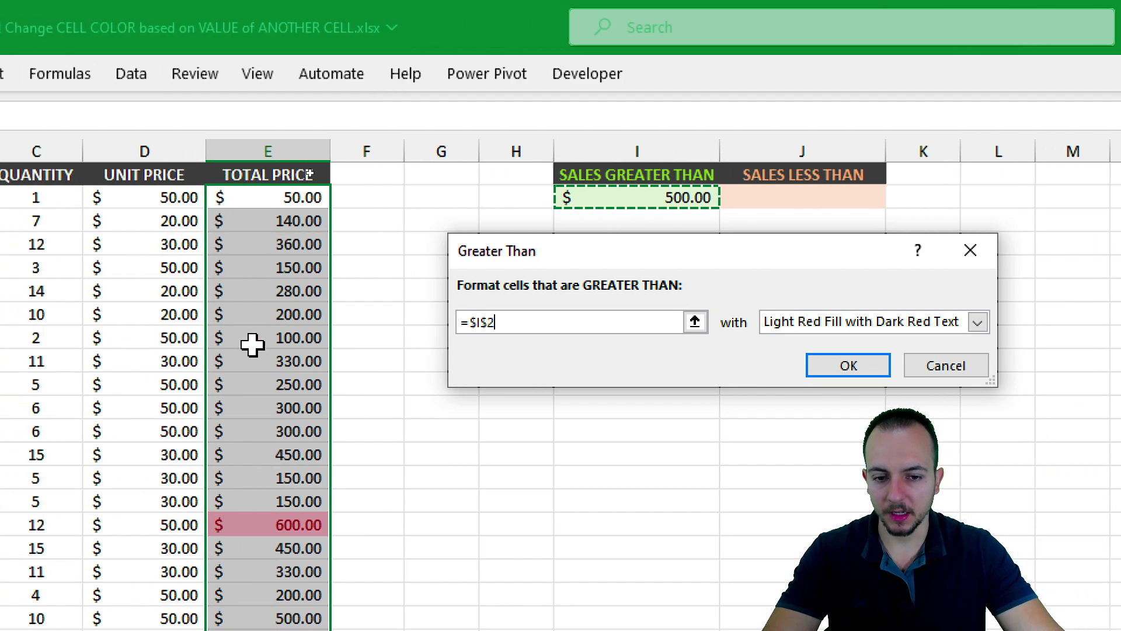
left_click(861, 322)
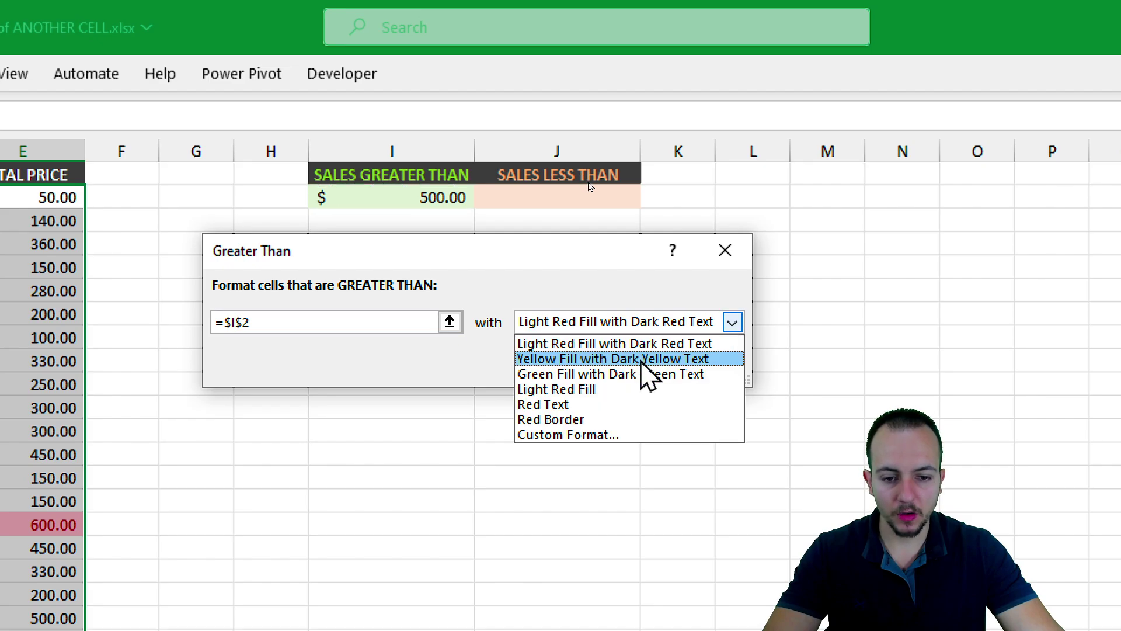
left_click(603, 375)
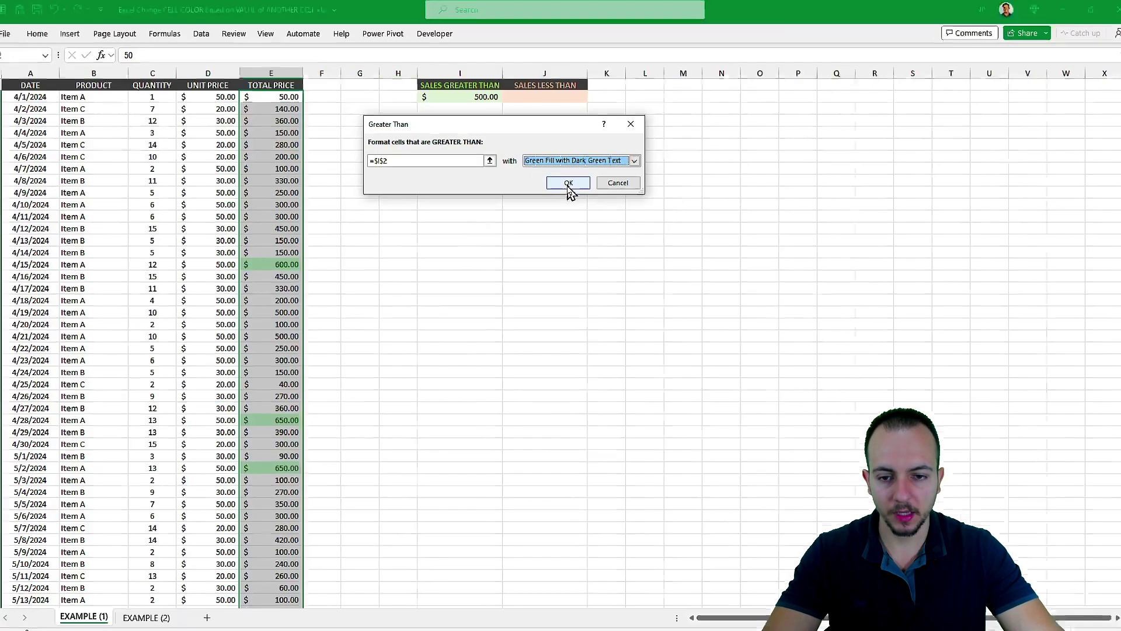
left_click(603, 366)
left_click(432, 361)
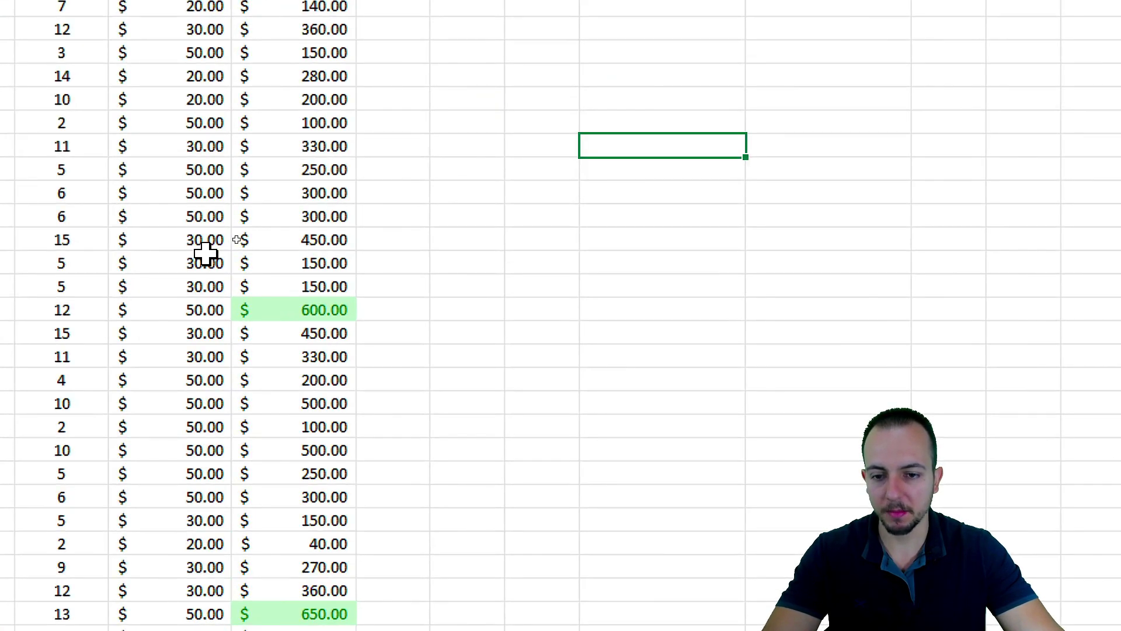
Step: Review the highlighted total prices and set the SALES GREATER THAN threshold in cell I2 to 200
scroll(449, 376, "down", 6)
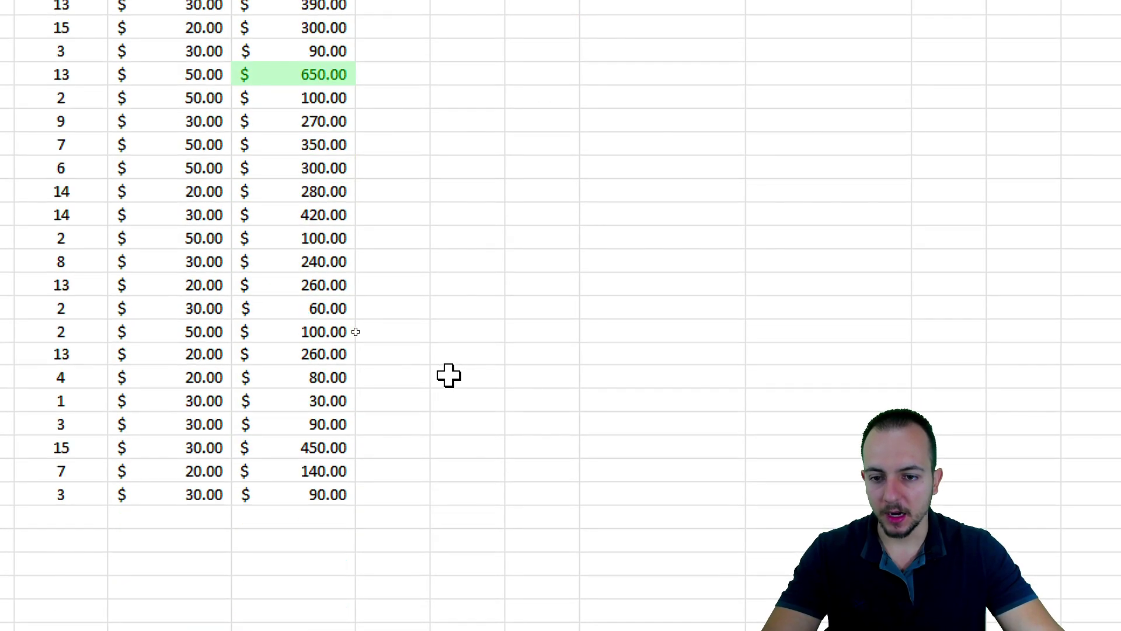
scroll(449, 376, "up", 10)
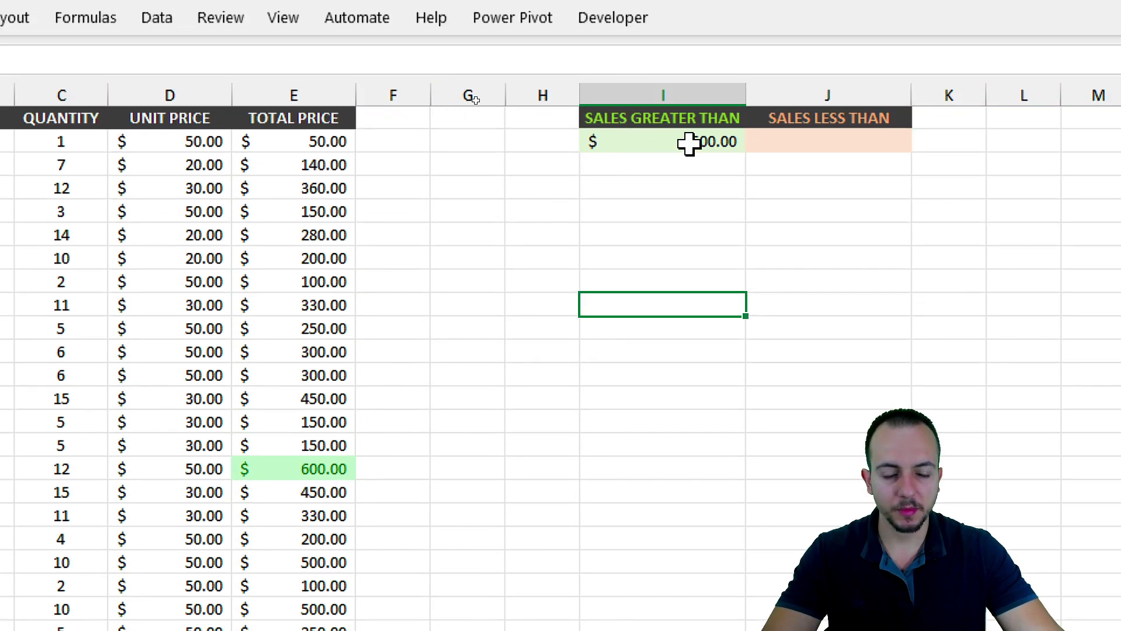
left_click(690, 144)
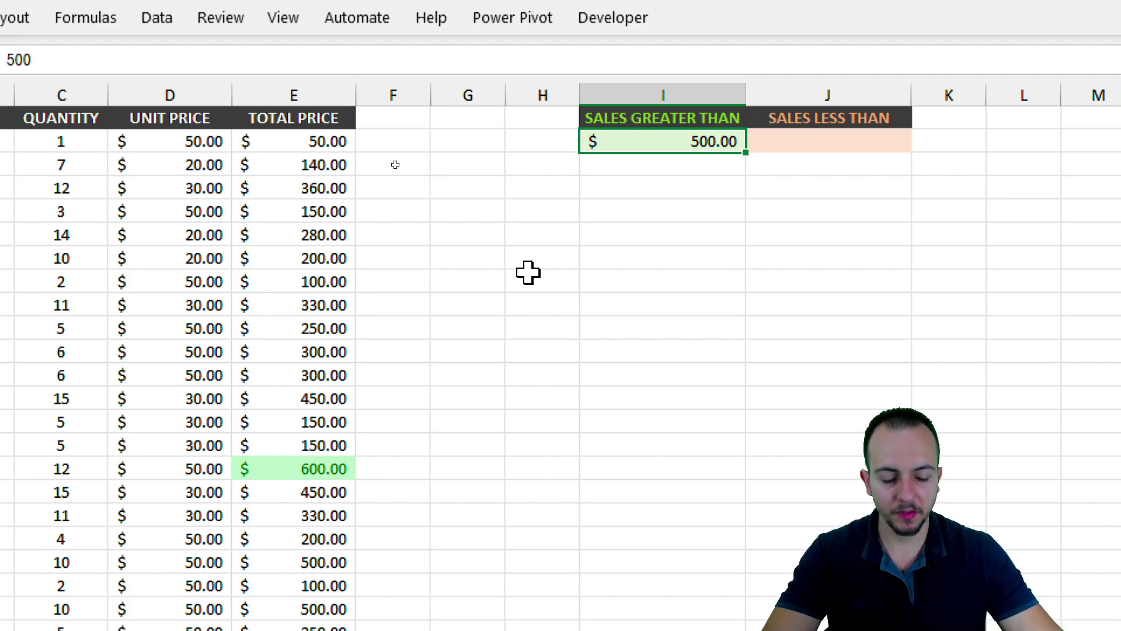
type("200")
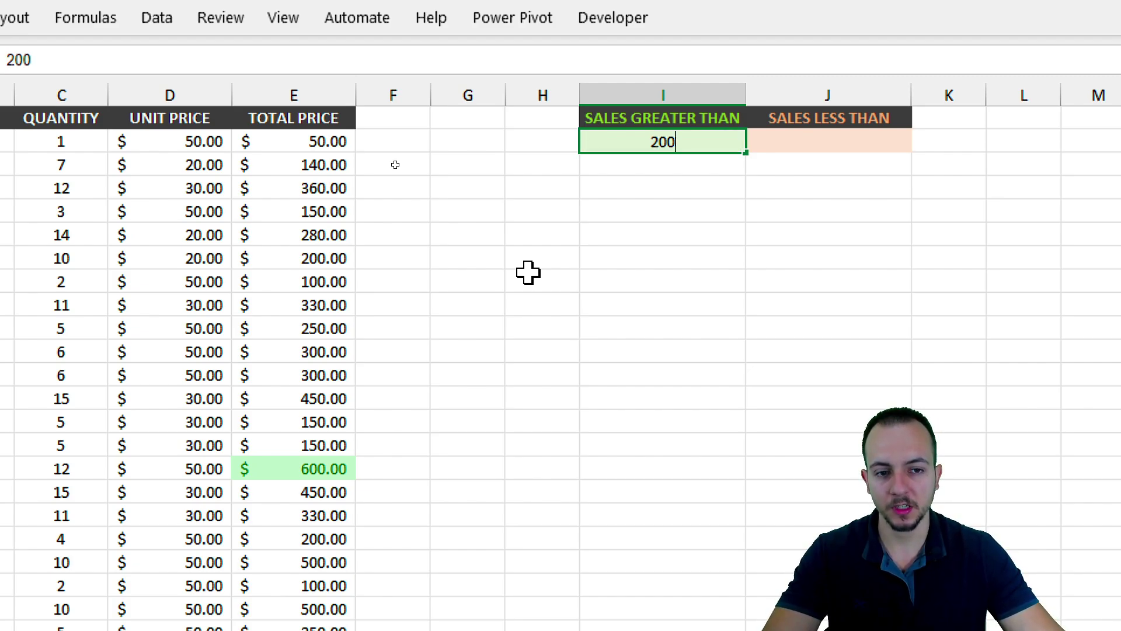
key("Return")
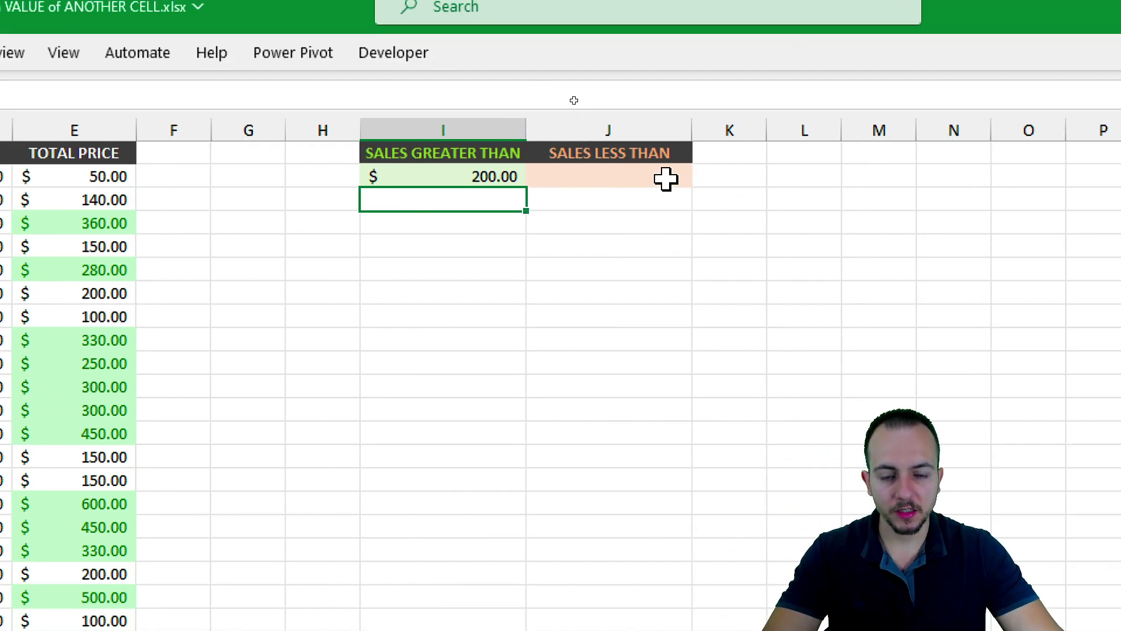
Step: Enter 100 in cell J2 as the SALES LESS THAN threshold
left_click(666, 178)
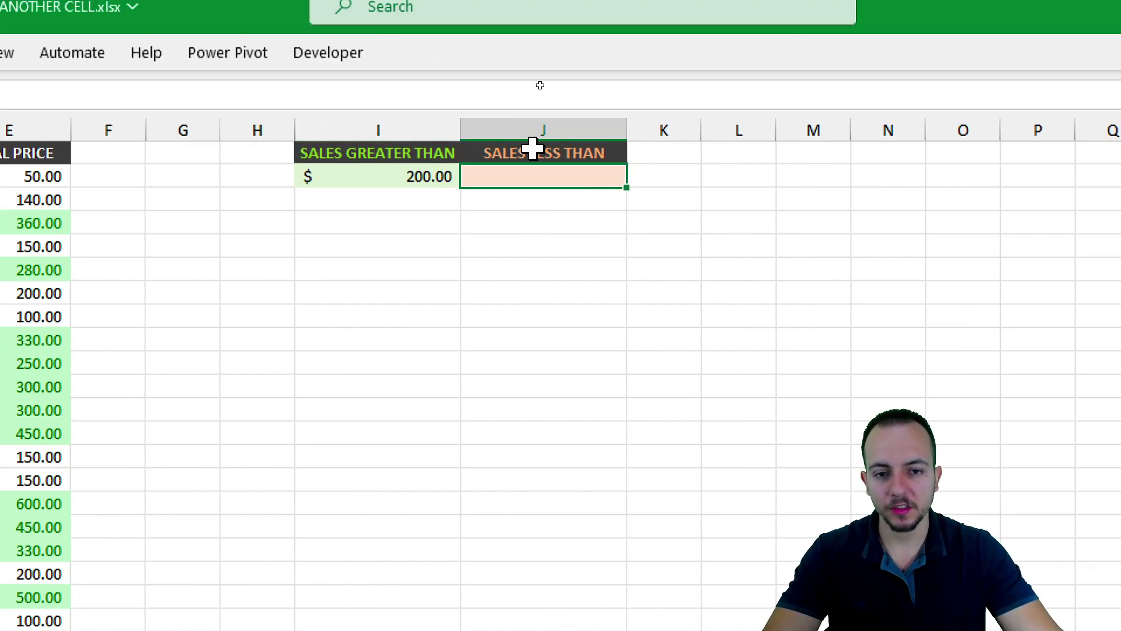
left_click(538, 169)
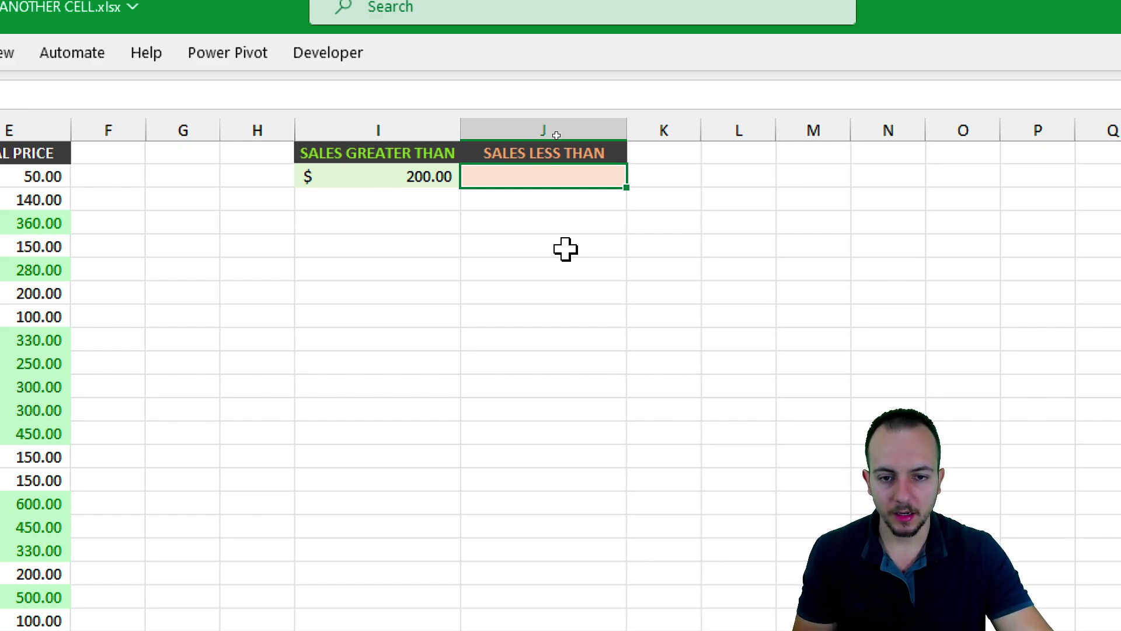
type("10")
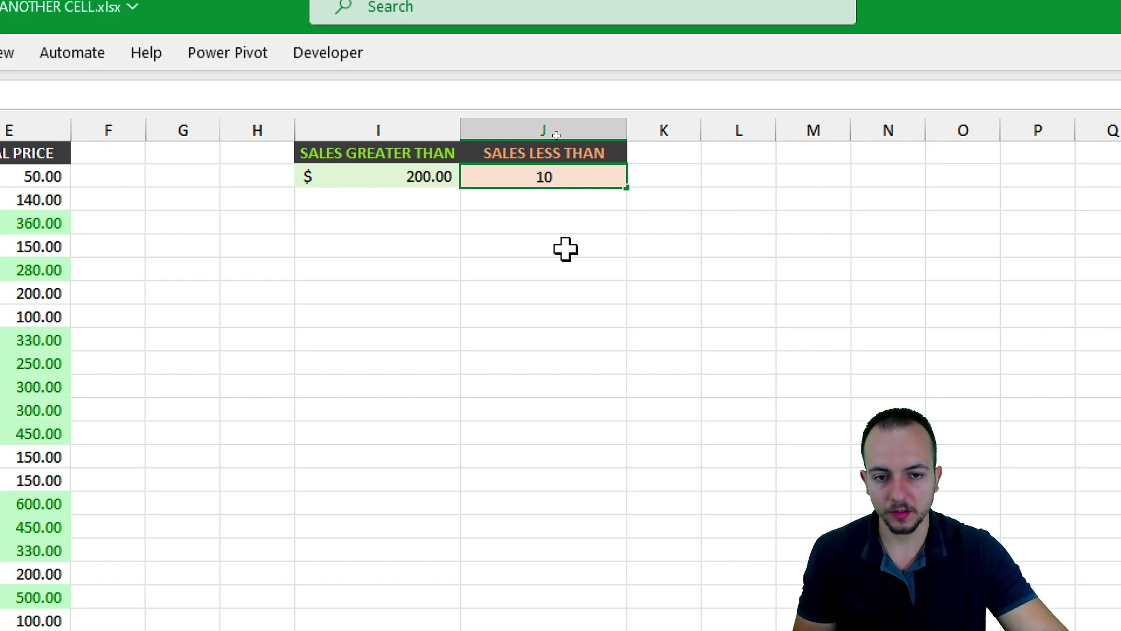
type("0")
key("Return")
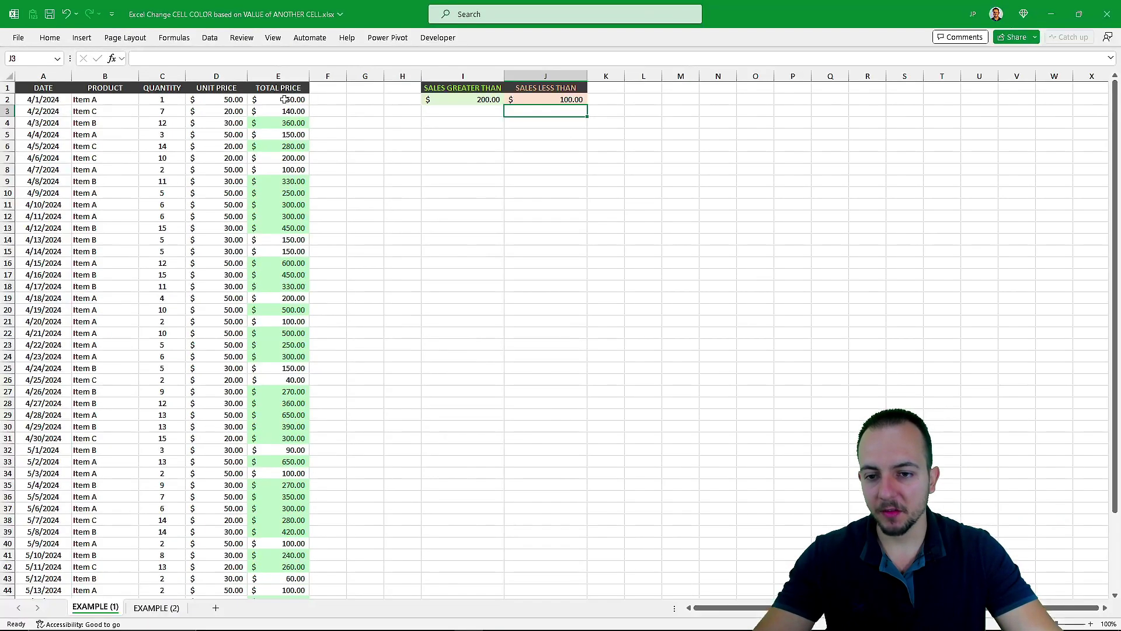
Step: Start a Less Than highlight cells rule for the total prices in E2:E51, comparing against cell =$J$2
left_click_drag(350, 177, 271, 627)
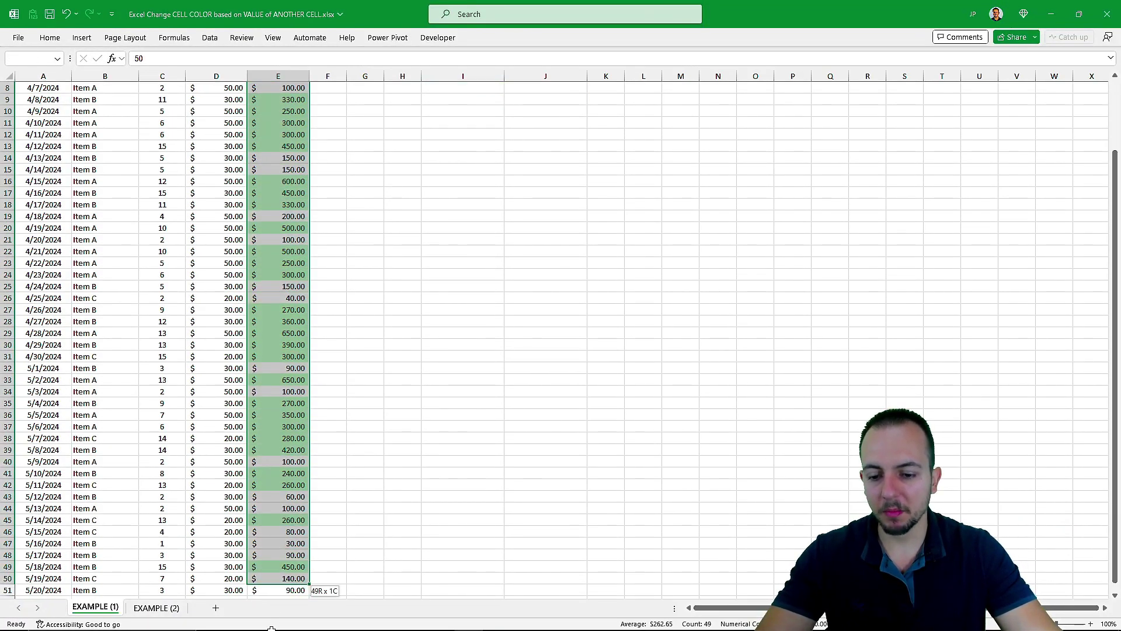
scroll(397, 278, "up", 3)
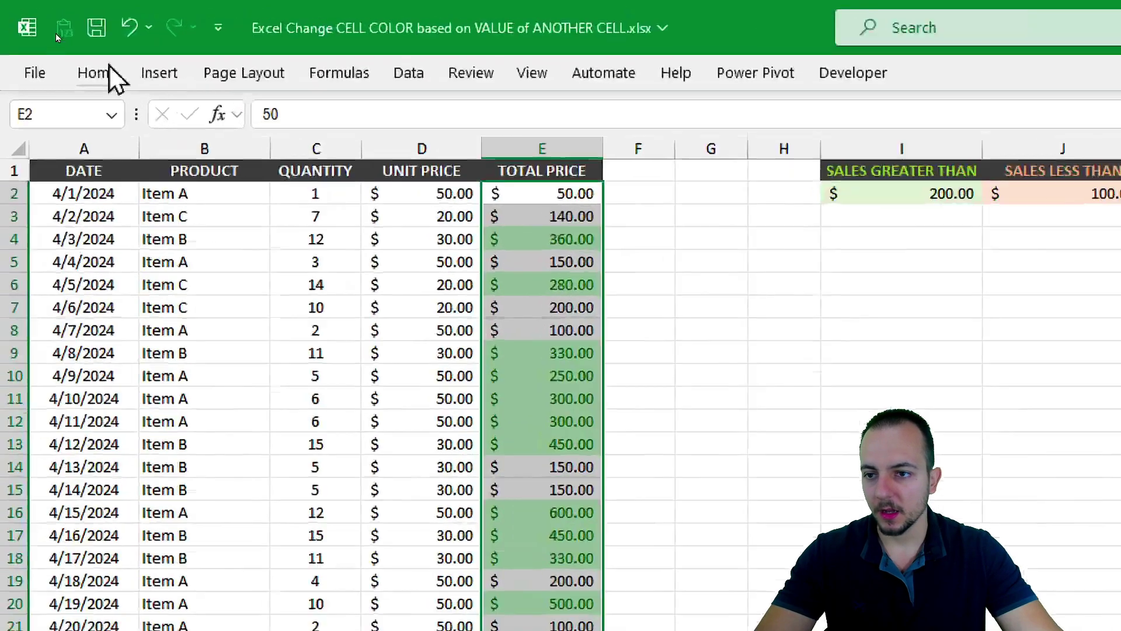
left_click(109, 69)
left_click(1071, 150)
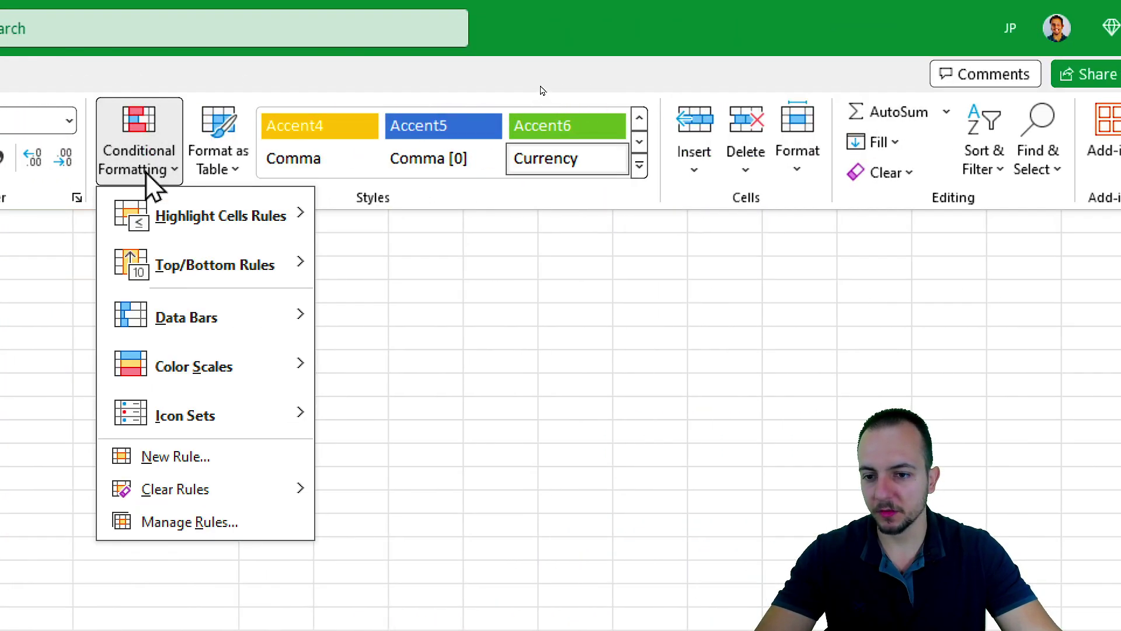
mouse_move(212, 225)
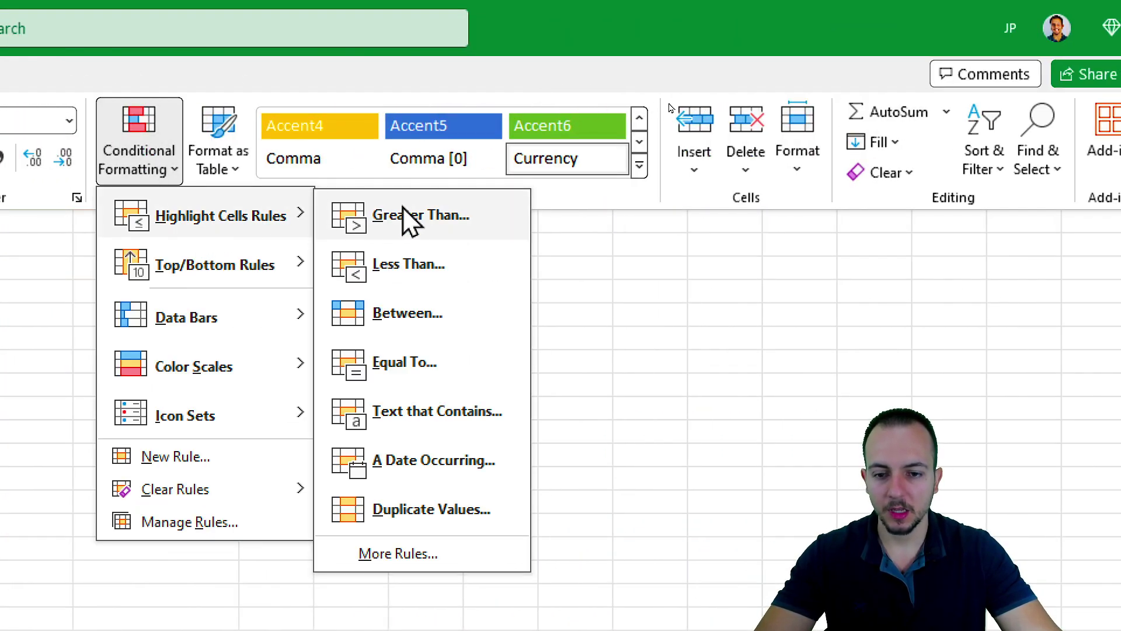
left_click(439, 288)
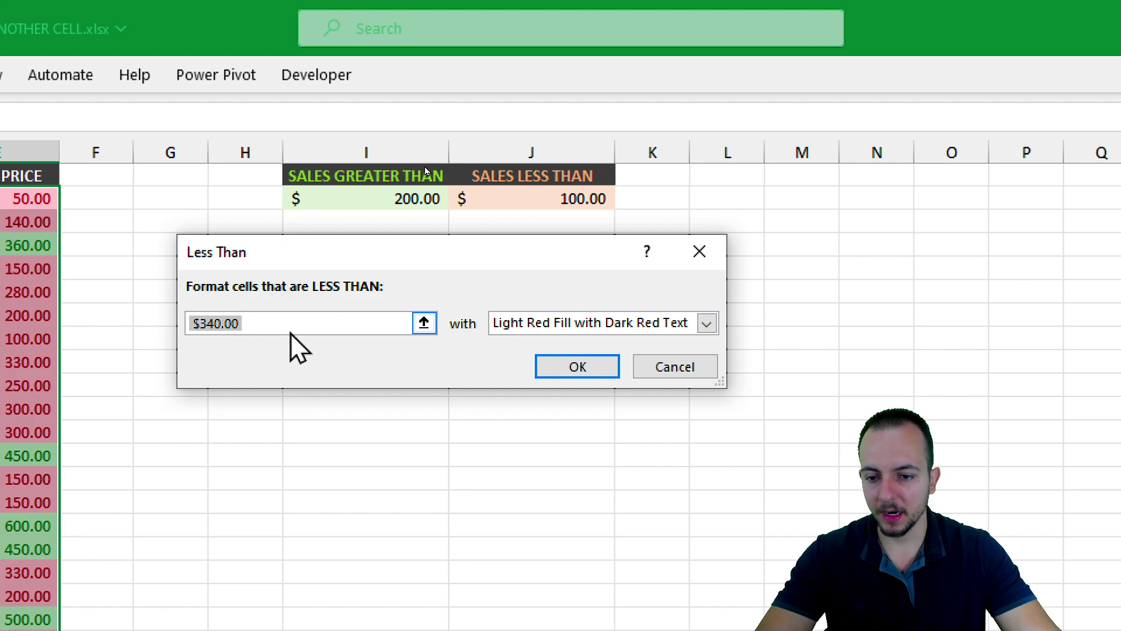
key("BackSpace")
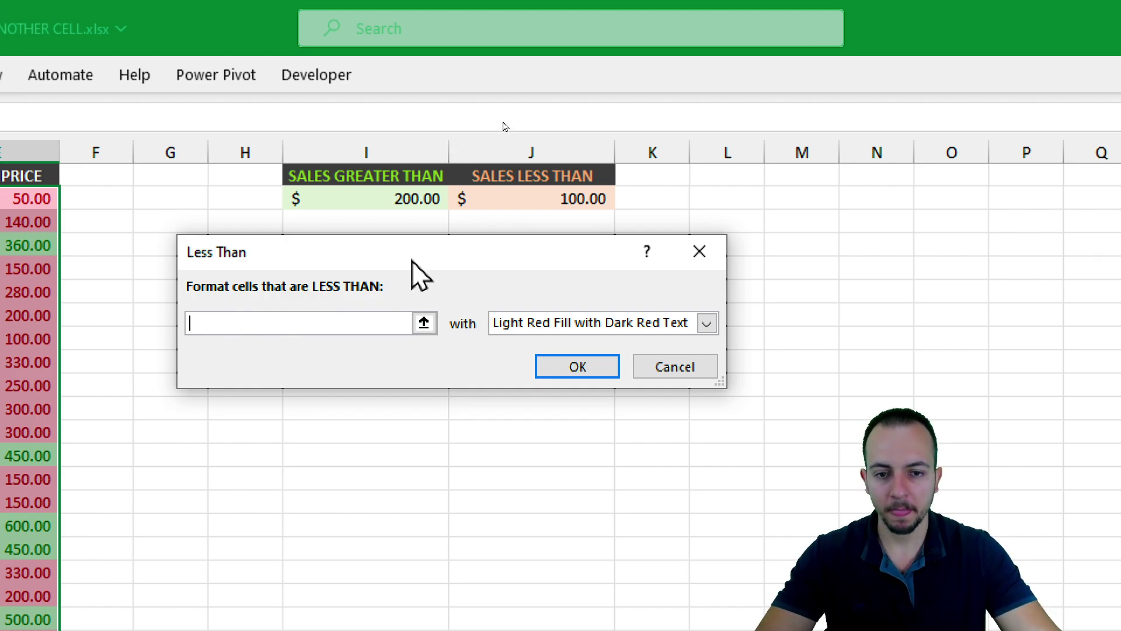
left_click(533, 202)
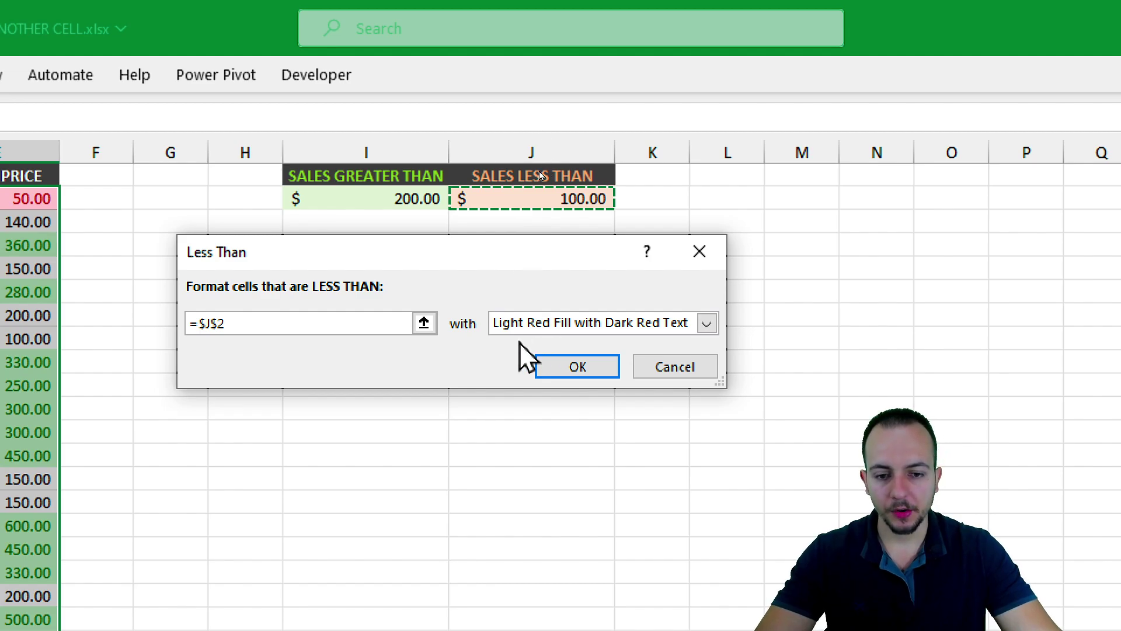
Step: Choose Custom Format as the formatting for the Less Than rule
left_click(546, 327)
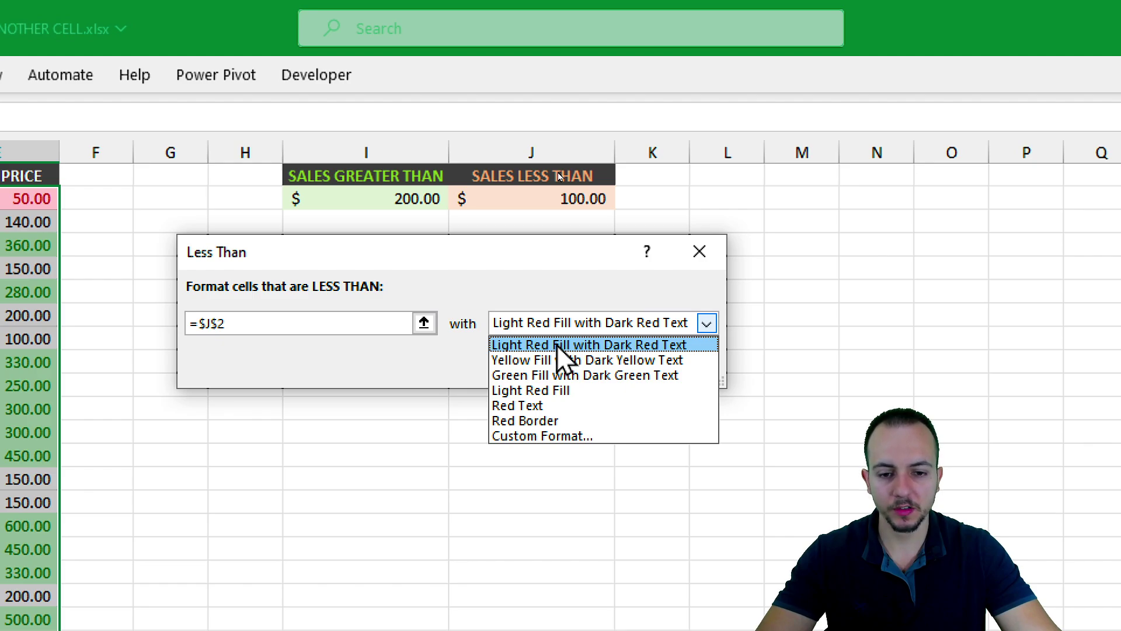
left_click(527, 325)
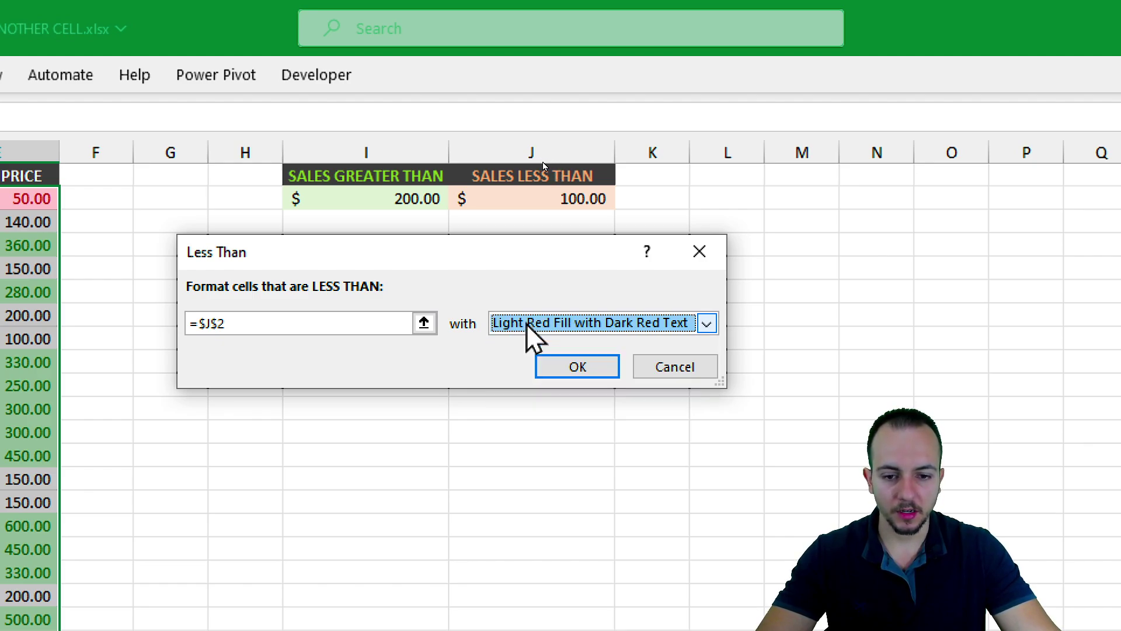
left_click(528, 326)
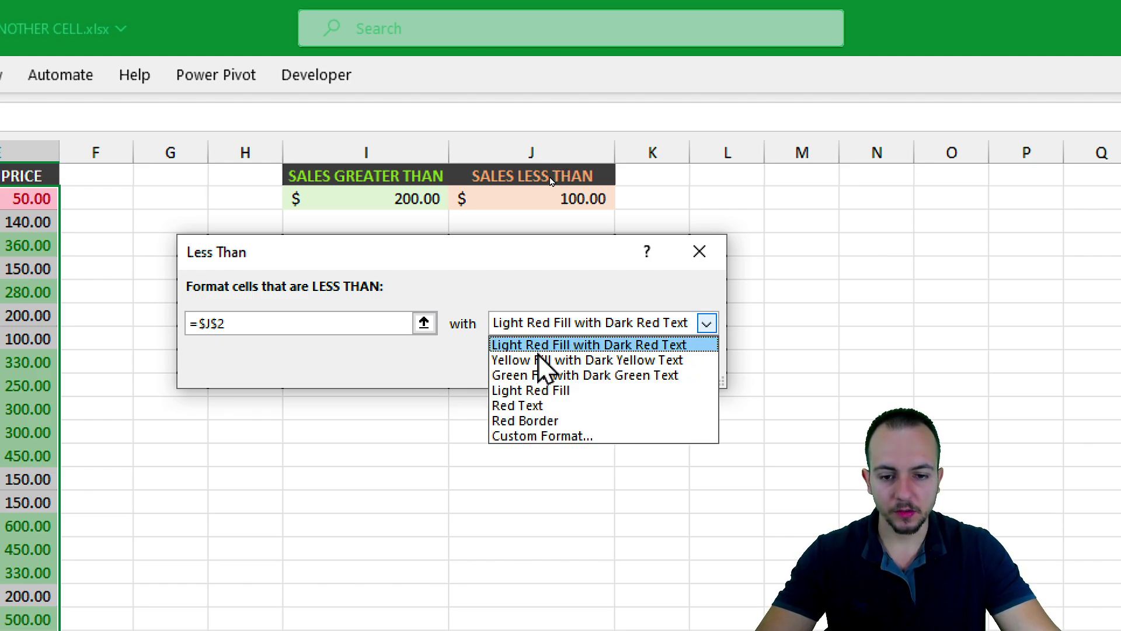
left_click(523, 439)
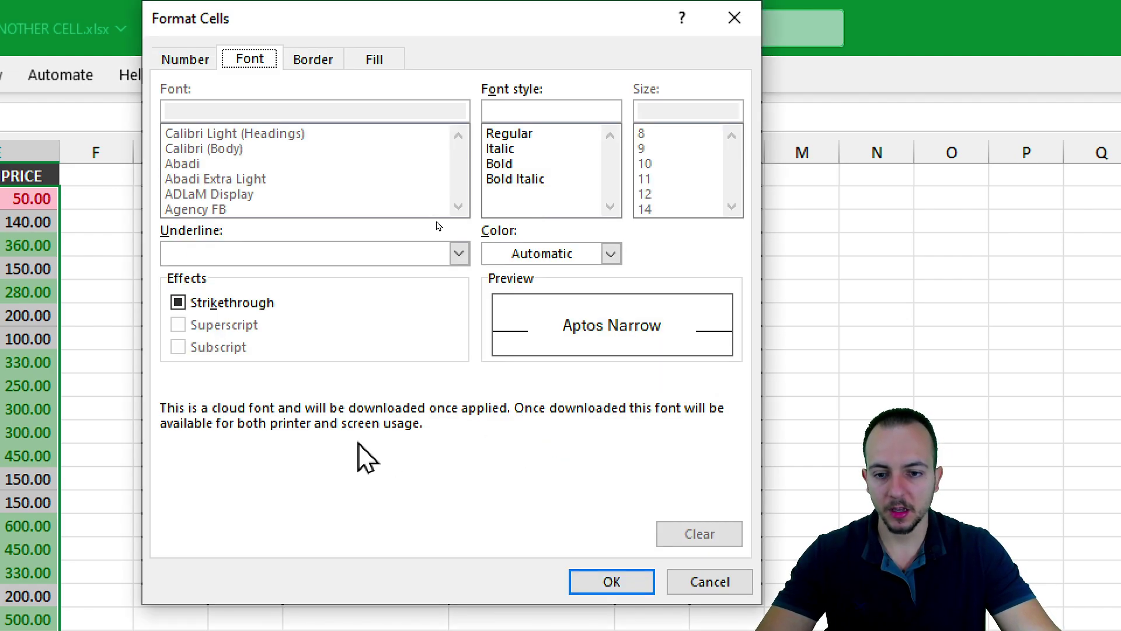
Step: Set the custom format's fill to the light orange color #FEE2CA and apply the Less Than rule
left_click(379, 62)
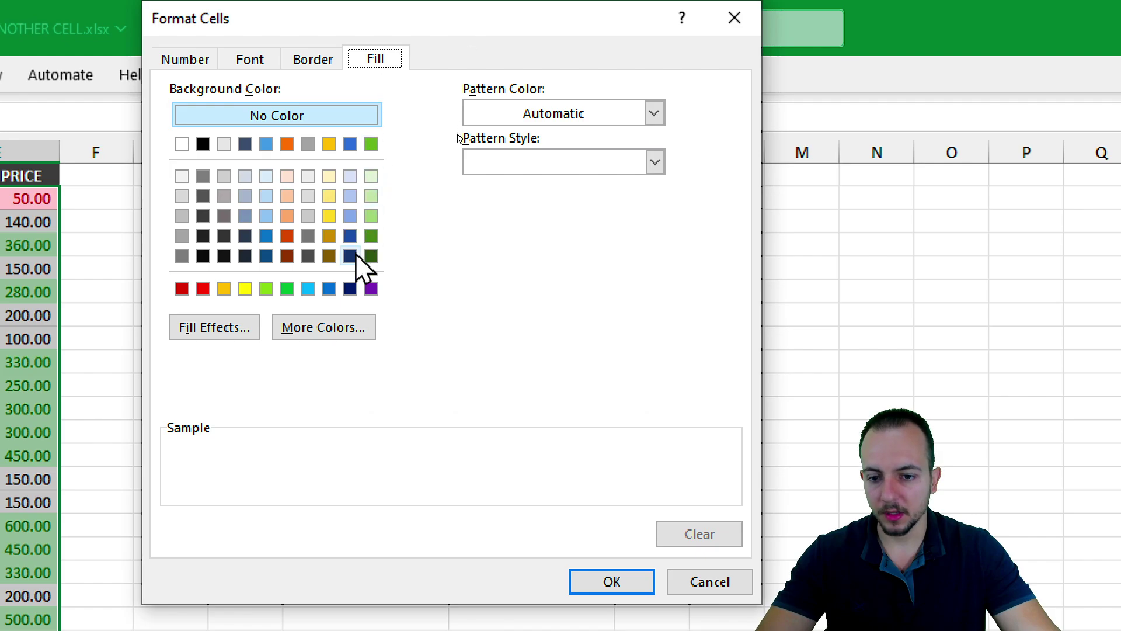
left_click(324, 330)
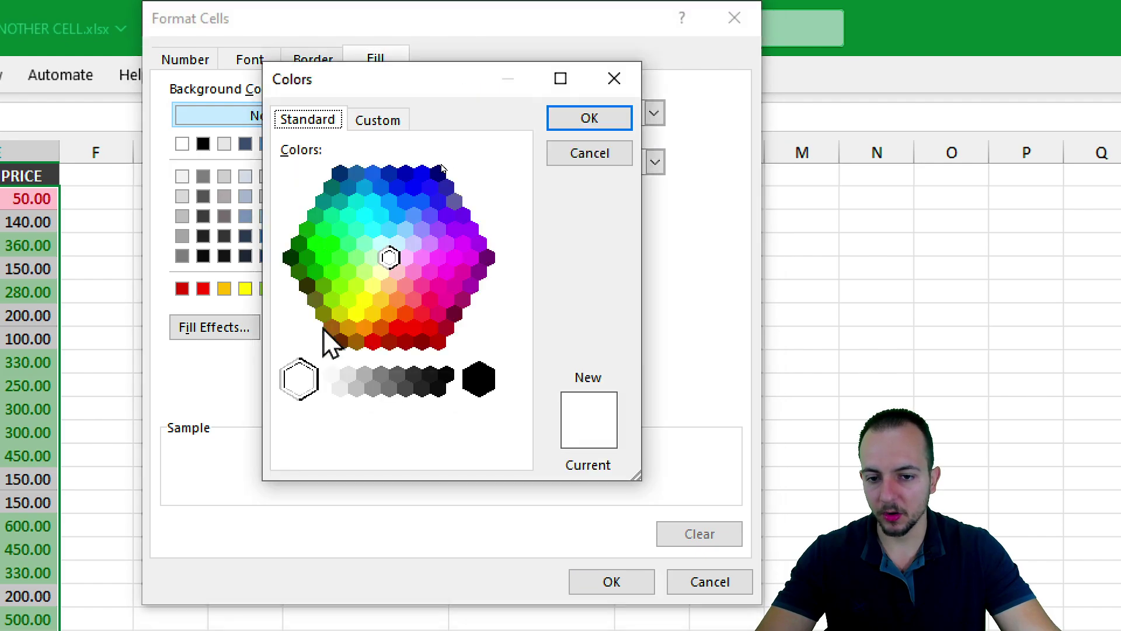
left_click(377, 119)
left_click_drag(384, 195, 298, 173)
left_click(503, 182)
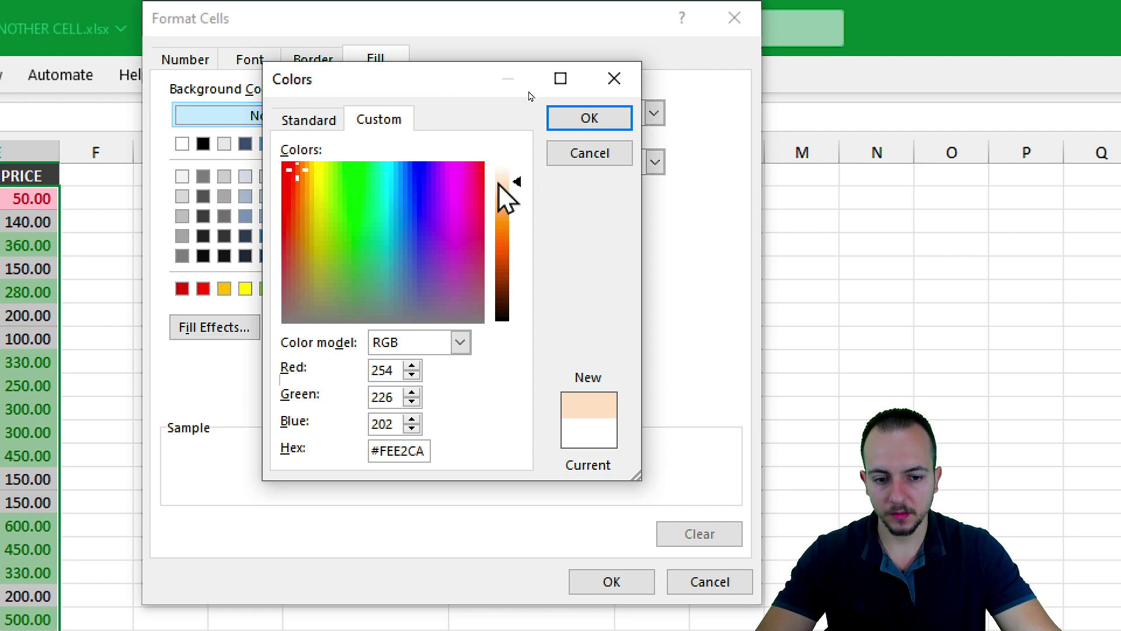
key("Return")
left_click(610, 580)
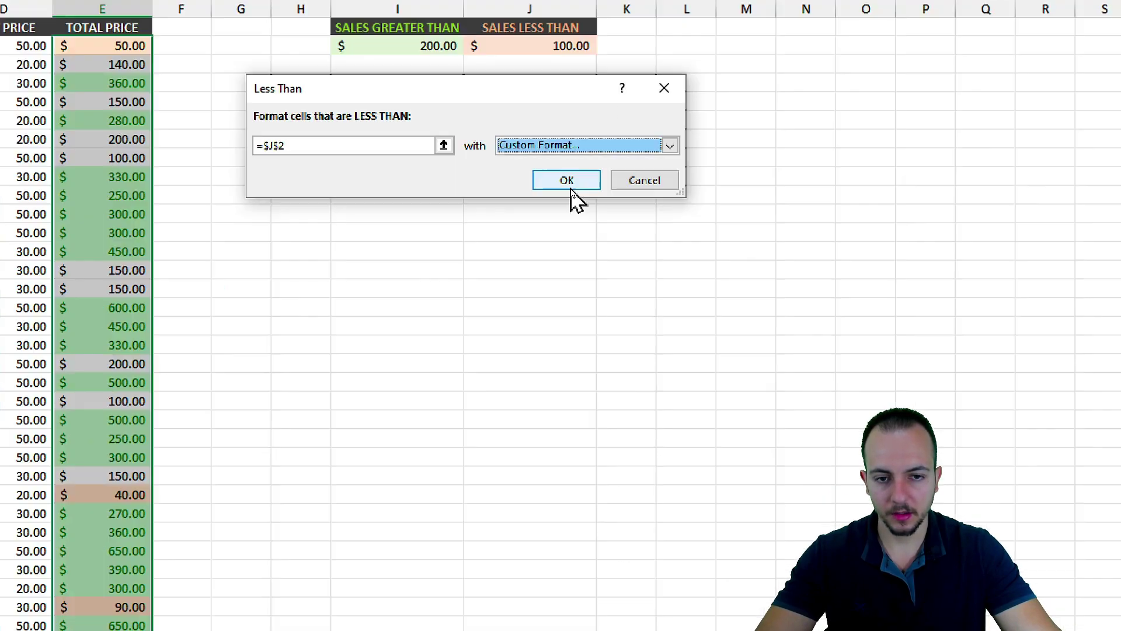
left_click(577, 332)
left_click(409, 304)
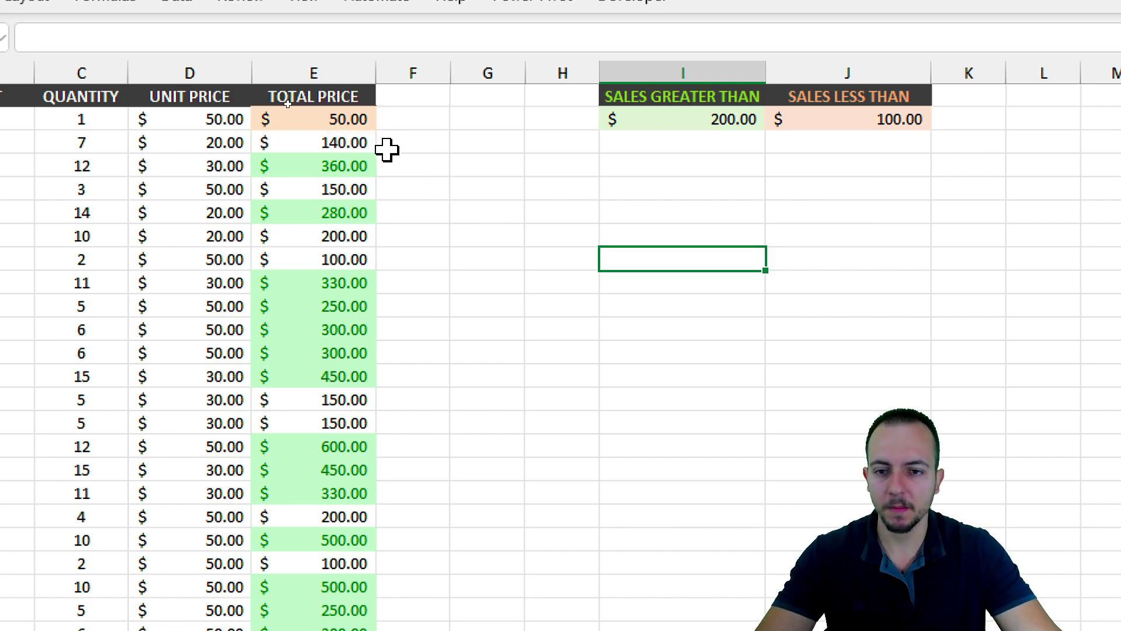
Step: Set the SALES LESS THAN threshold in cell J2 to 150 and review the total prices
left_click(846, 142)
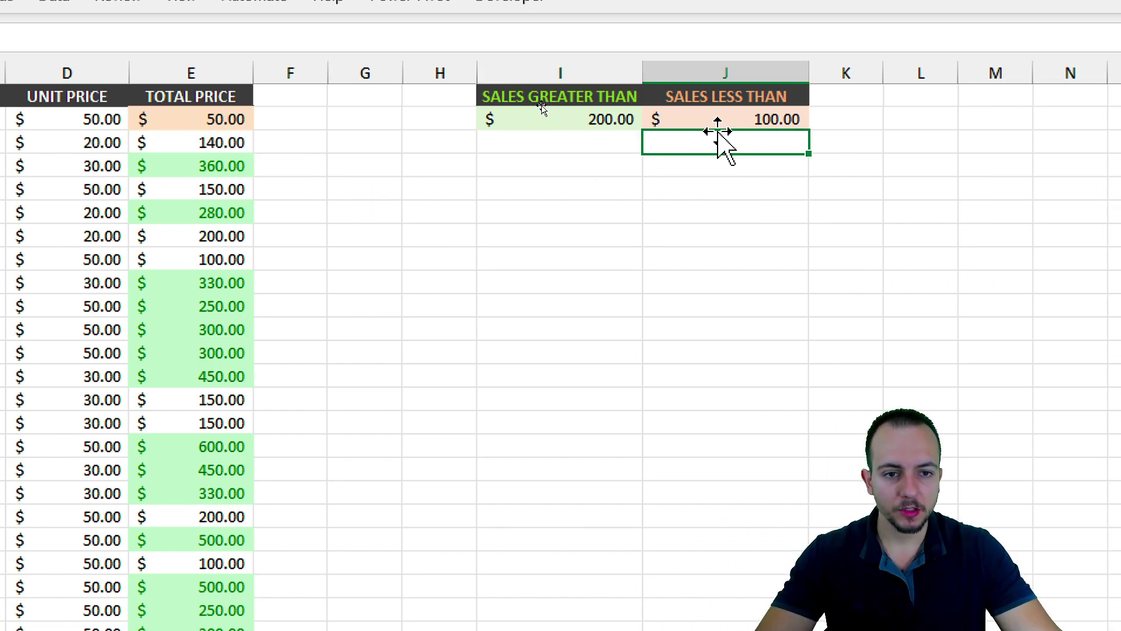
left_click(692, 119)
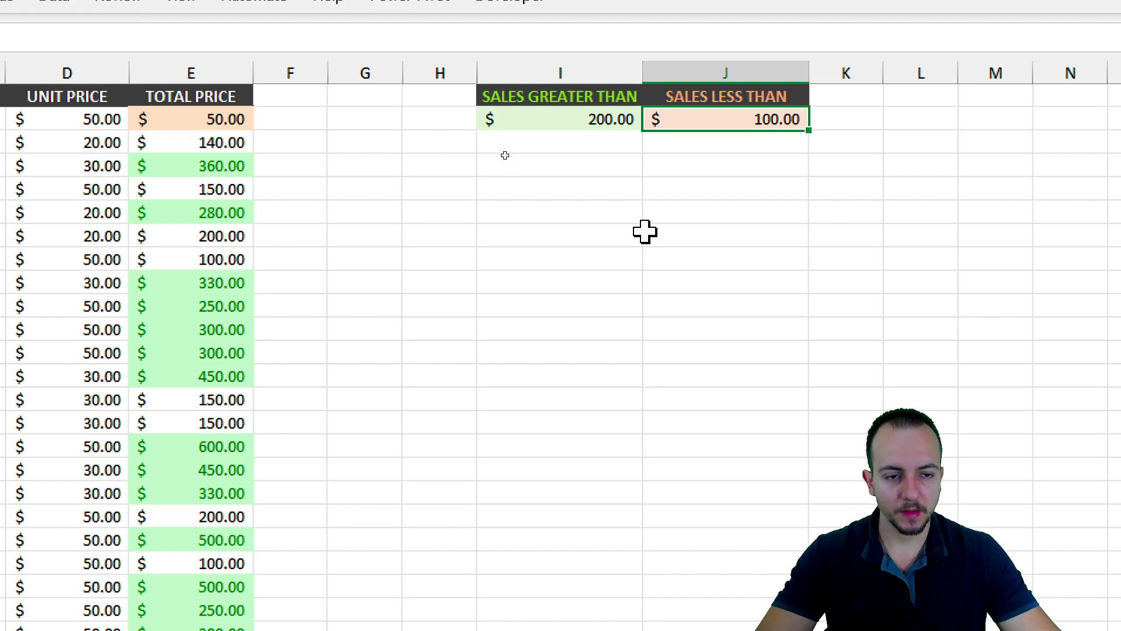
type("150")
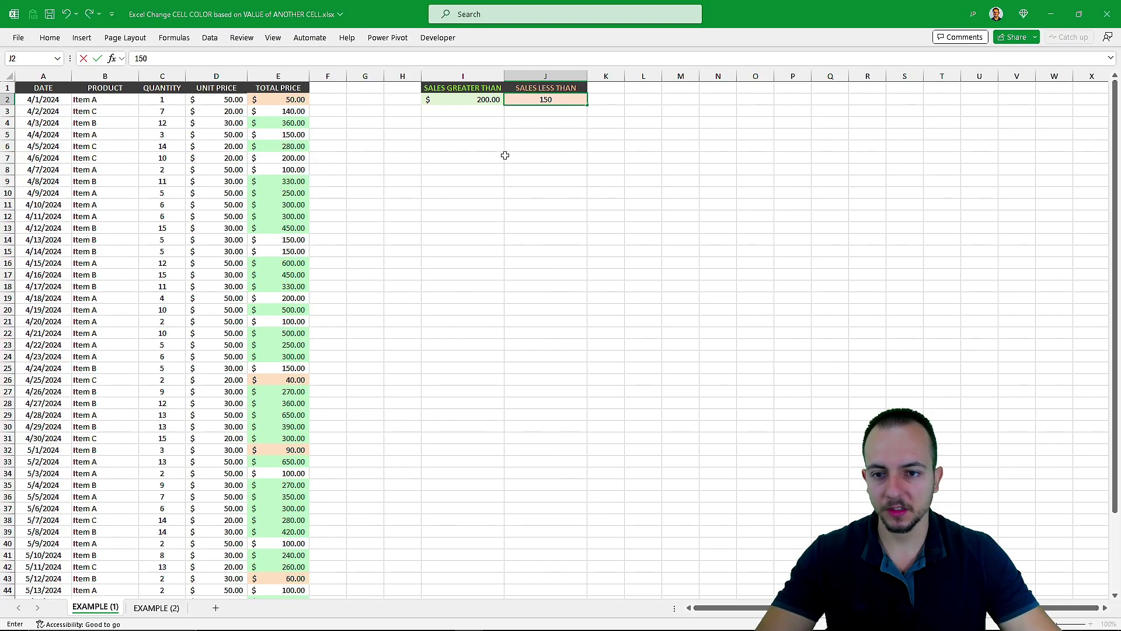
key("Return")
left_click(644, 232)
scroll(327, 216, "down", 7)
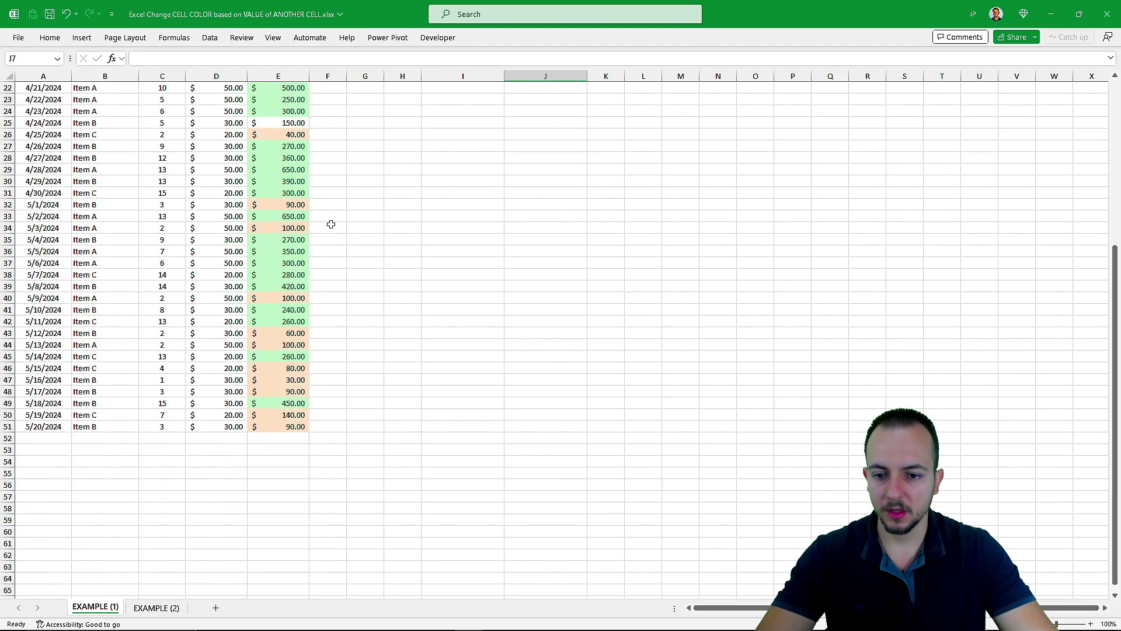
scroll(332, 222, "up", 7)
left_click(467, 100)
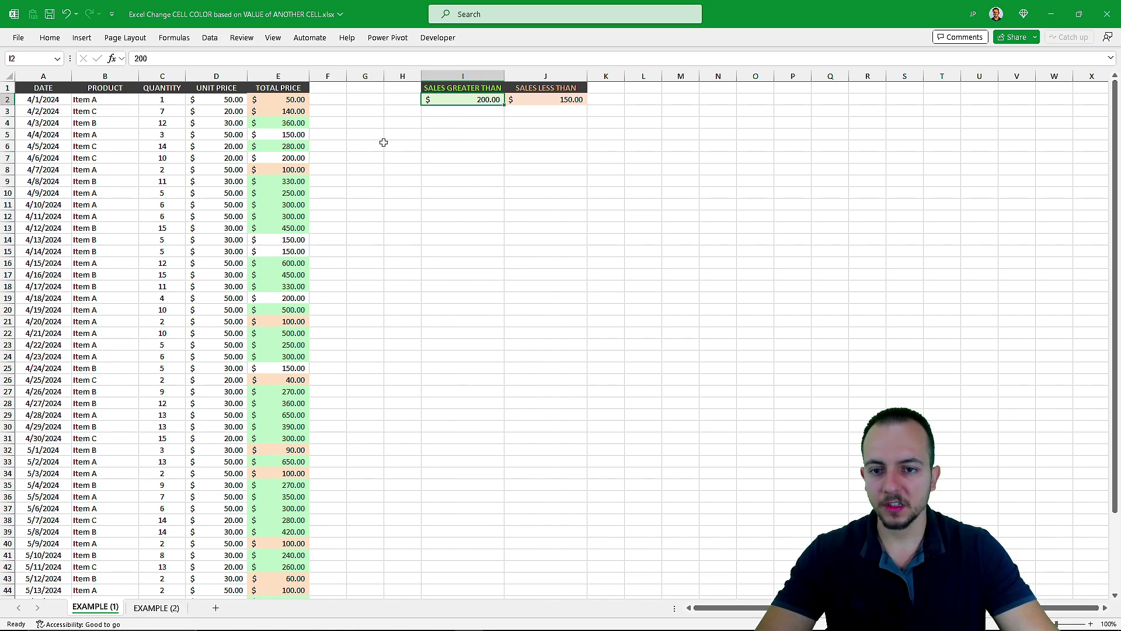
left_click_drag(496, 115, 354, 219)
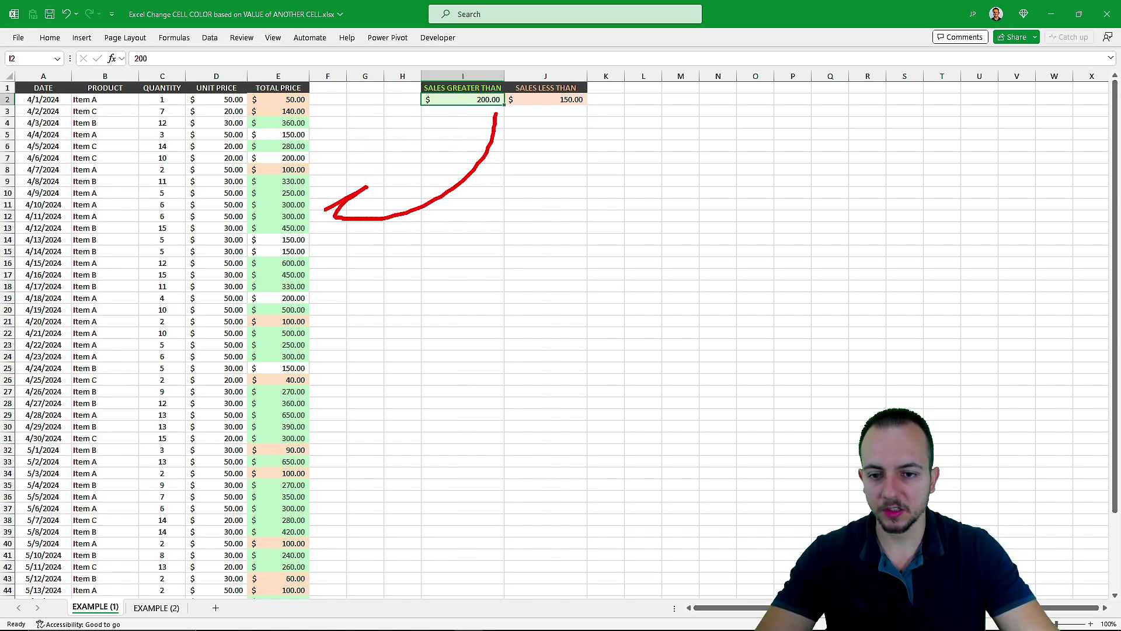
mouse_move(520, 53)
left_mouse_down()
mouse_move(619, 69)
mouse_move(478, 43)
left_mouse_up()
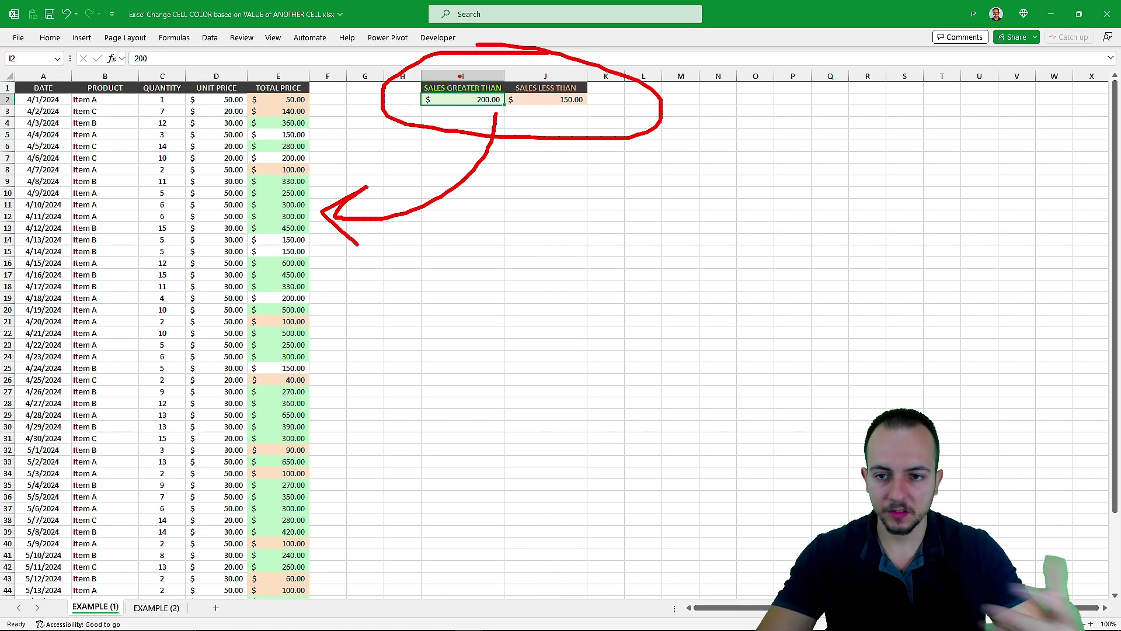
key("Escape")
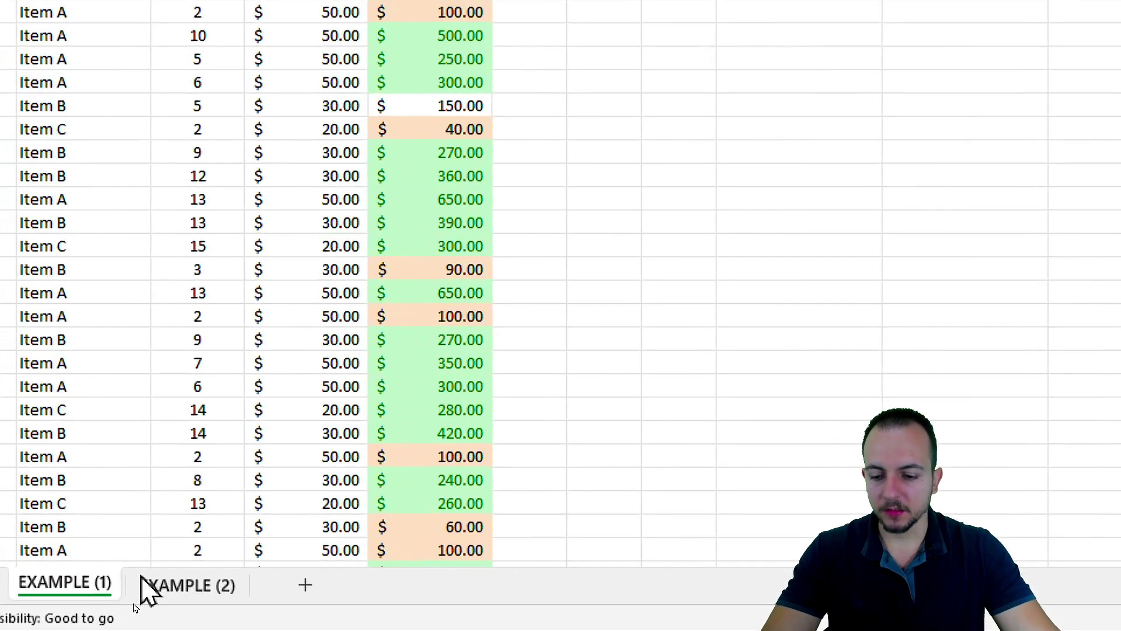
Step: Open the EXAMPLE (2) sheet and examine its Date and Total columns and the CATEGORY and PRODUCT entry cells
left_click(156, 608)
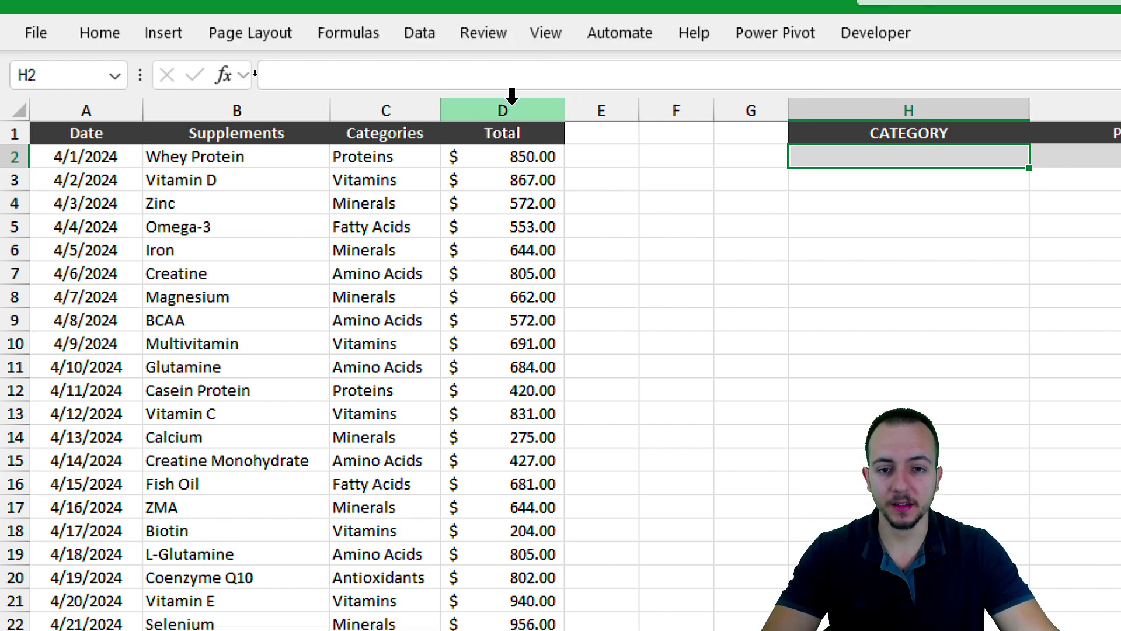
left_click(505, 64)
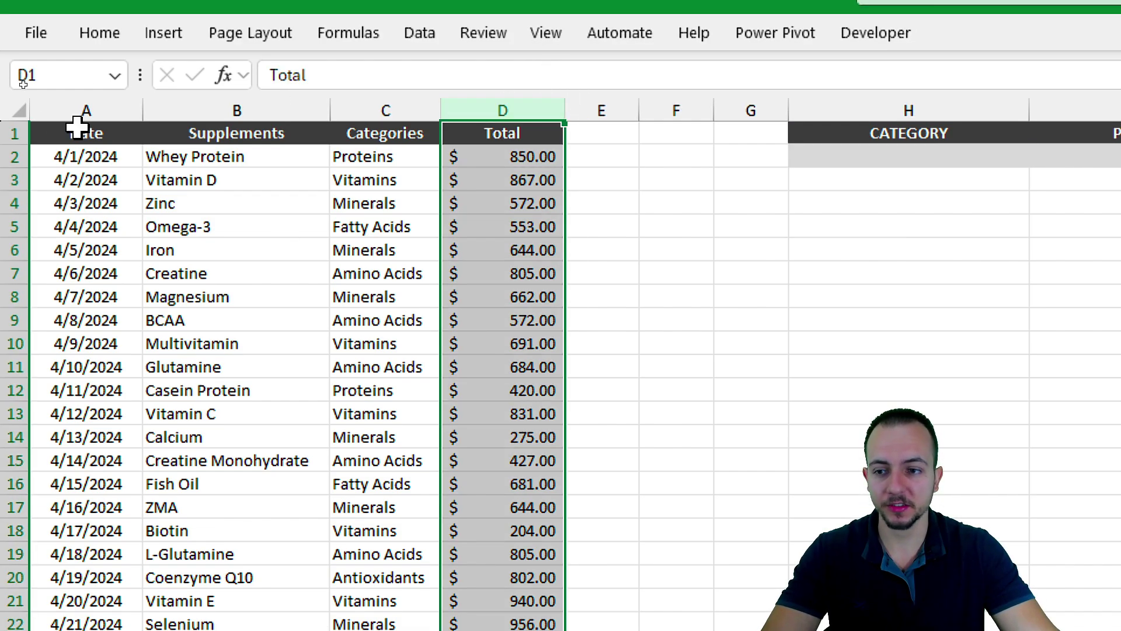
left_click(76, 66, "ctrl")
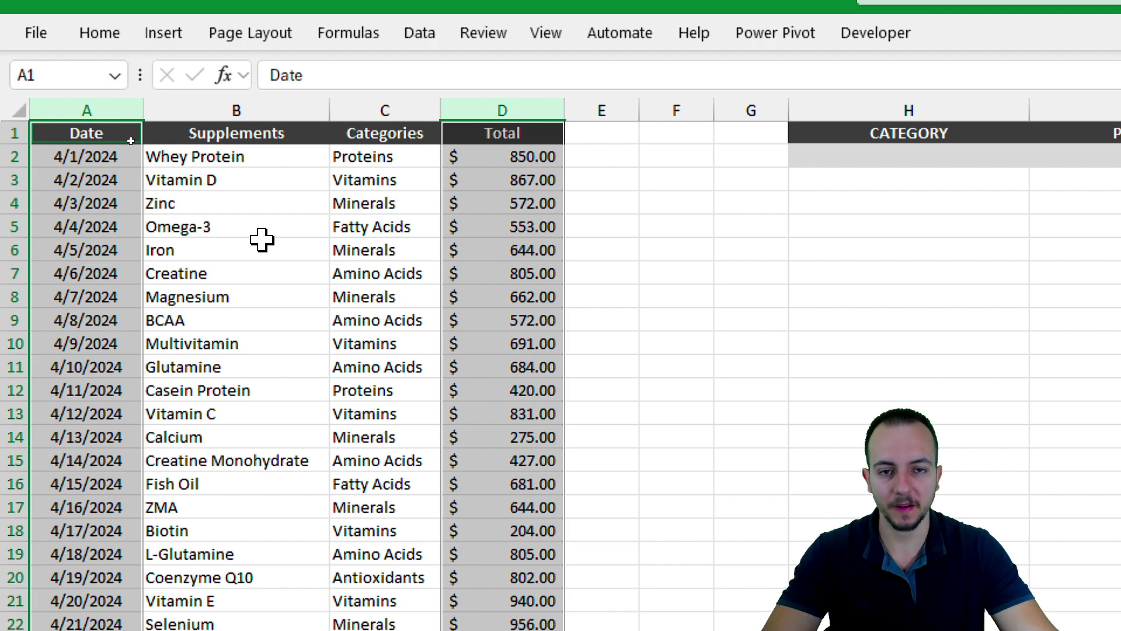
left_click(701, 345)
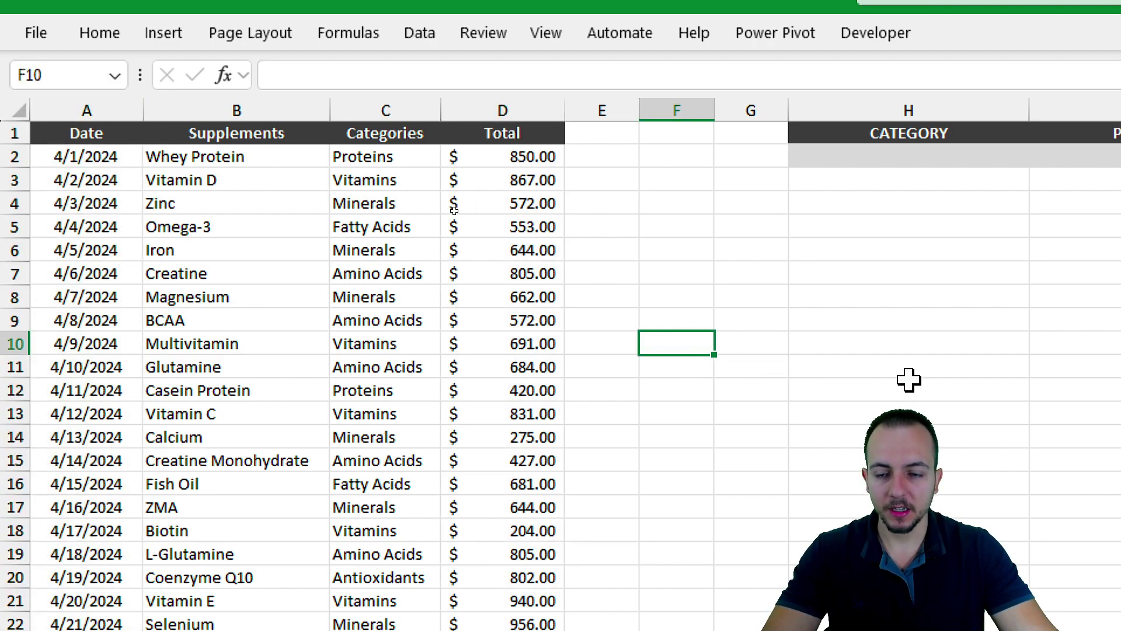
left_click(979, 111)
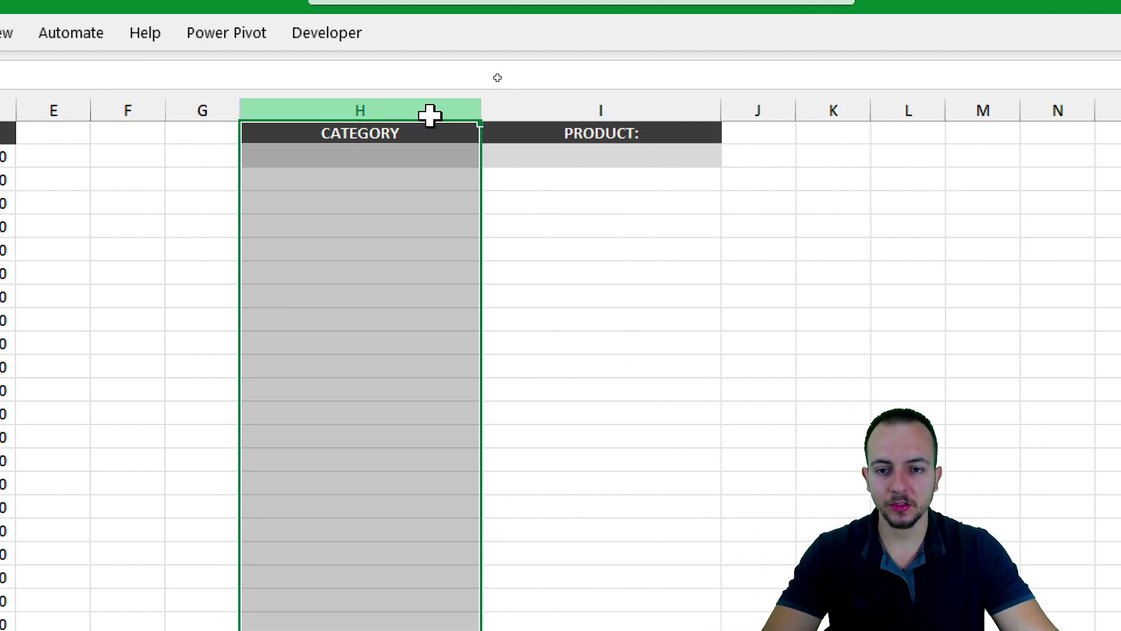
left_click_drag(430, 115, 601, 111)
left_click(409, 155)
left_click_drag(380, 128, 371, 158)
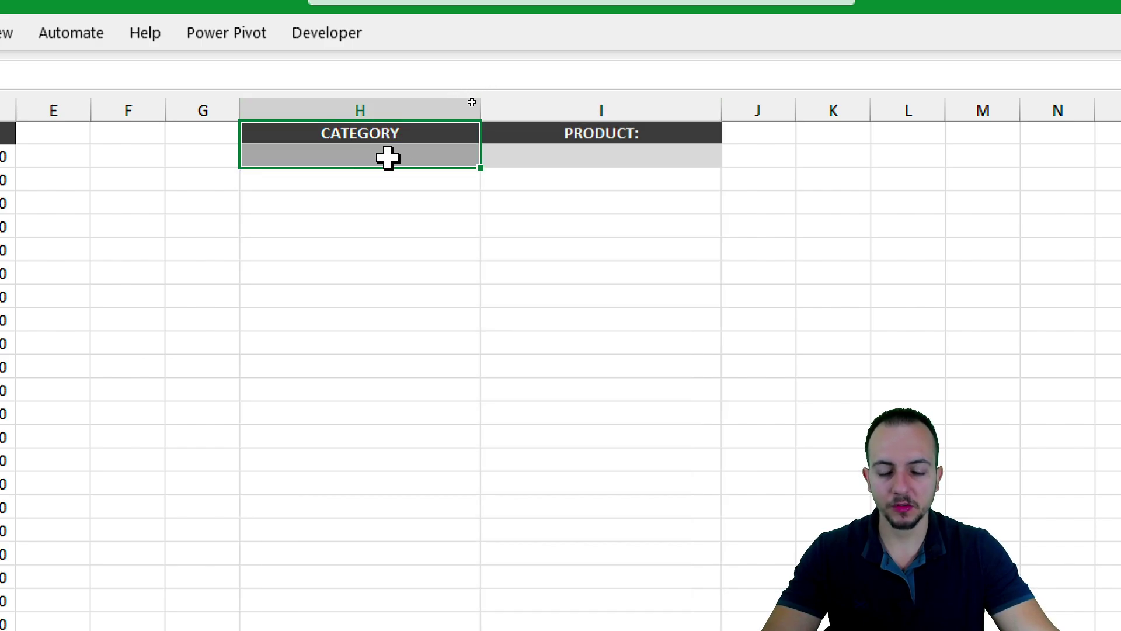
Step: Remove the colon from the heading in cell I1 so that it reads PRODUCT
left_click(548, 140)
double_click(643, 133)
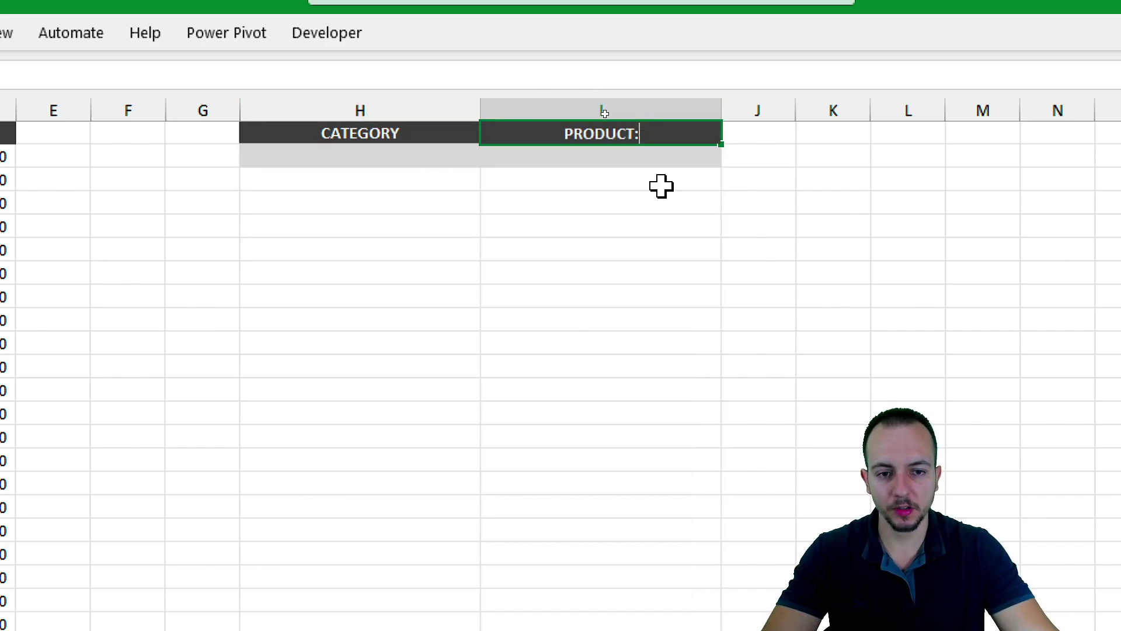
key("BackSpace")
key("Return")
Step: Examine how the CATEGORY and PRODUCT entry cells relate to the Supplements and Categories columns of the data table
left_click_drag(426, 142, 374, 149)
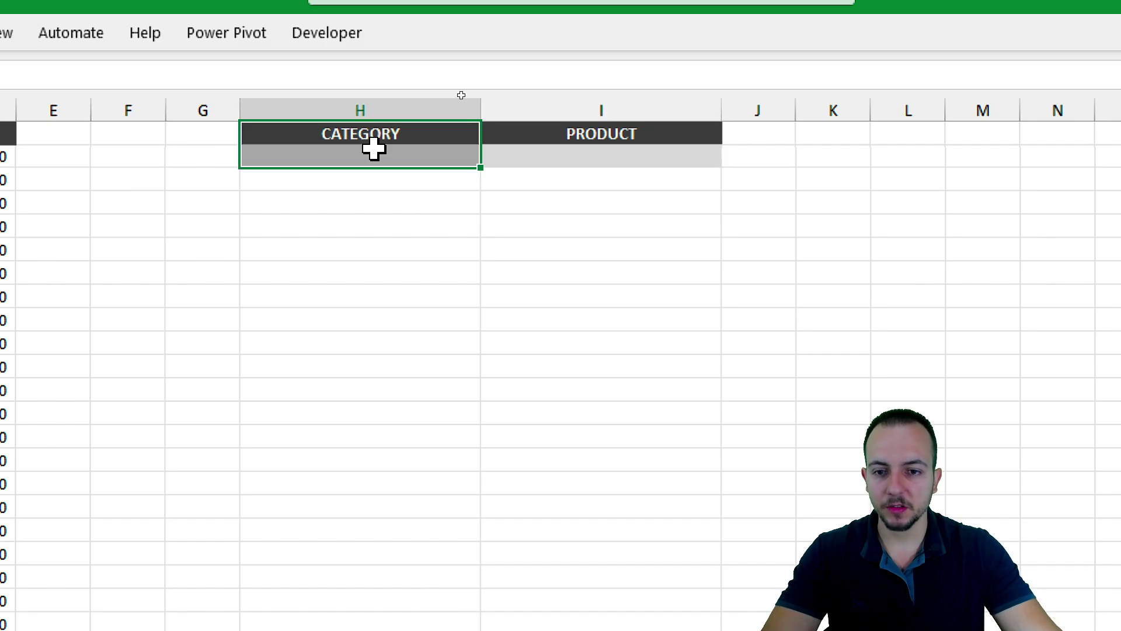
left_click(372, 150)
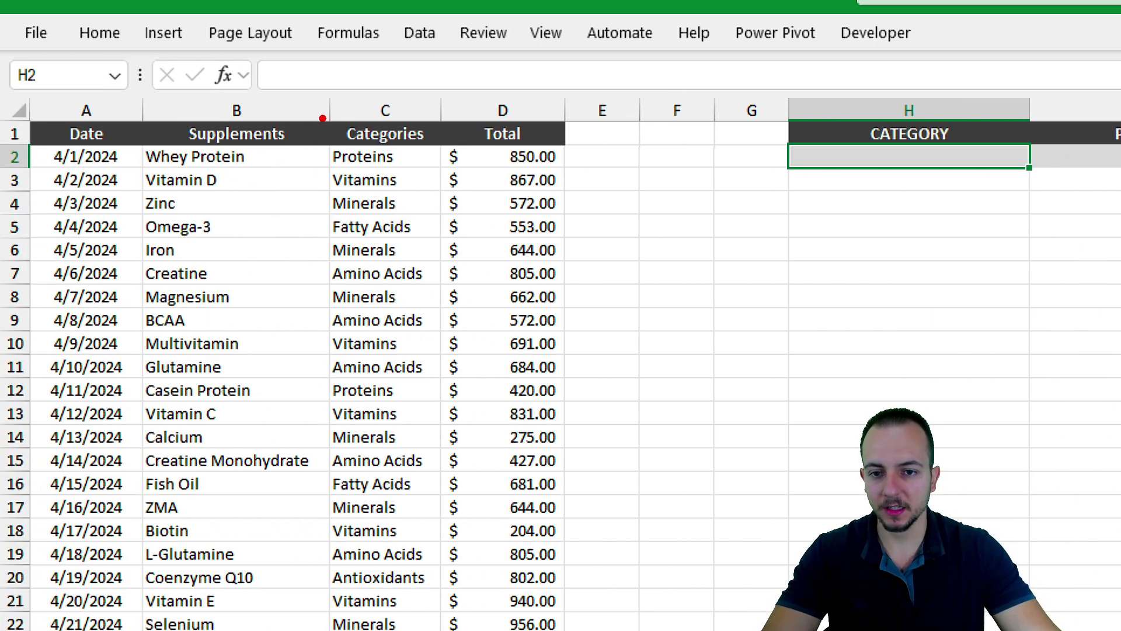
mouse_move(322, 118)
left_mouse_down()
mouse_move(446, 541)
mouse_move(443, 630)
left_mouse_up()
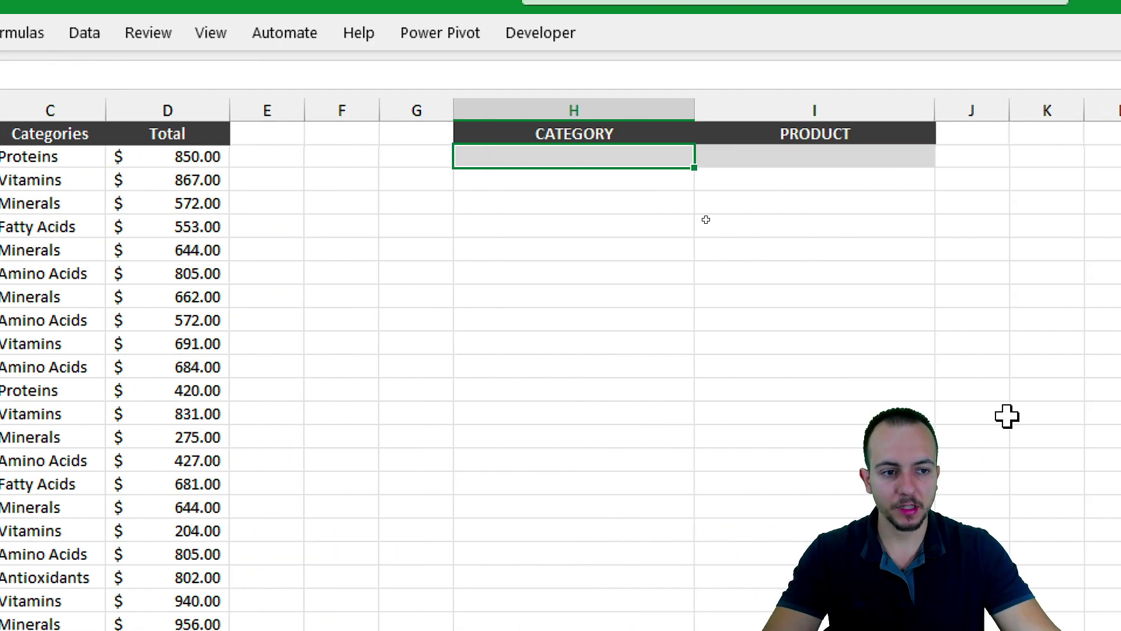
left_click(816, 106)
left_click(753, 156)
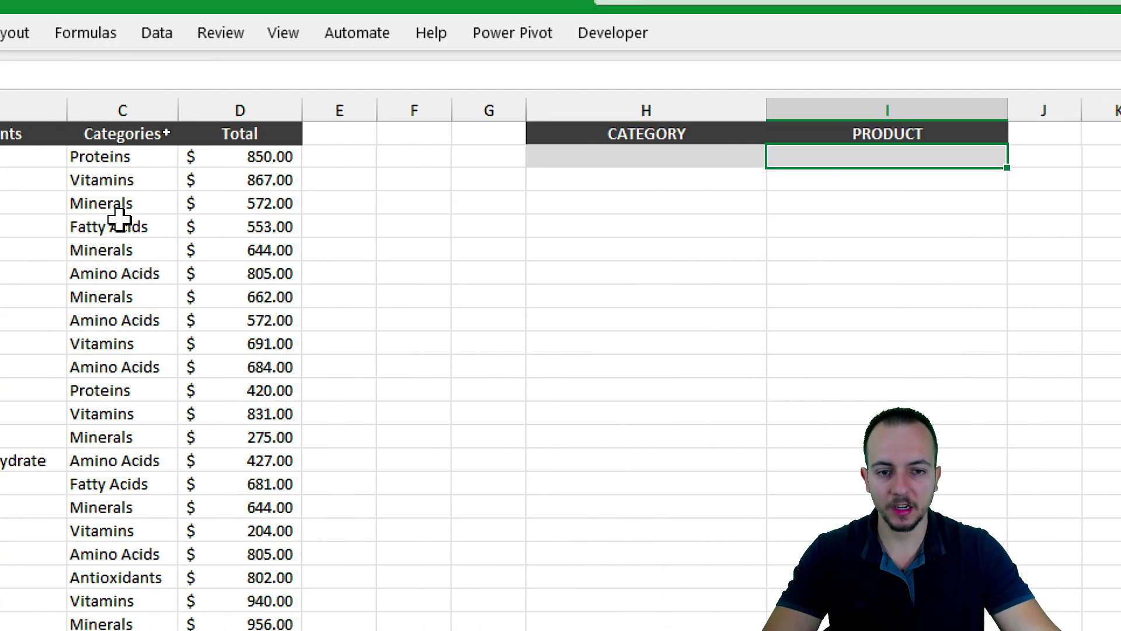
left_click_drag(192, 156, 239, 357)
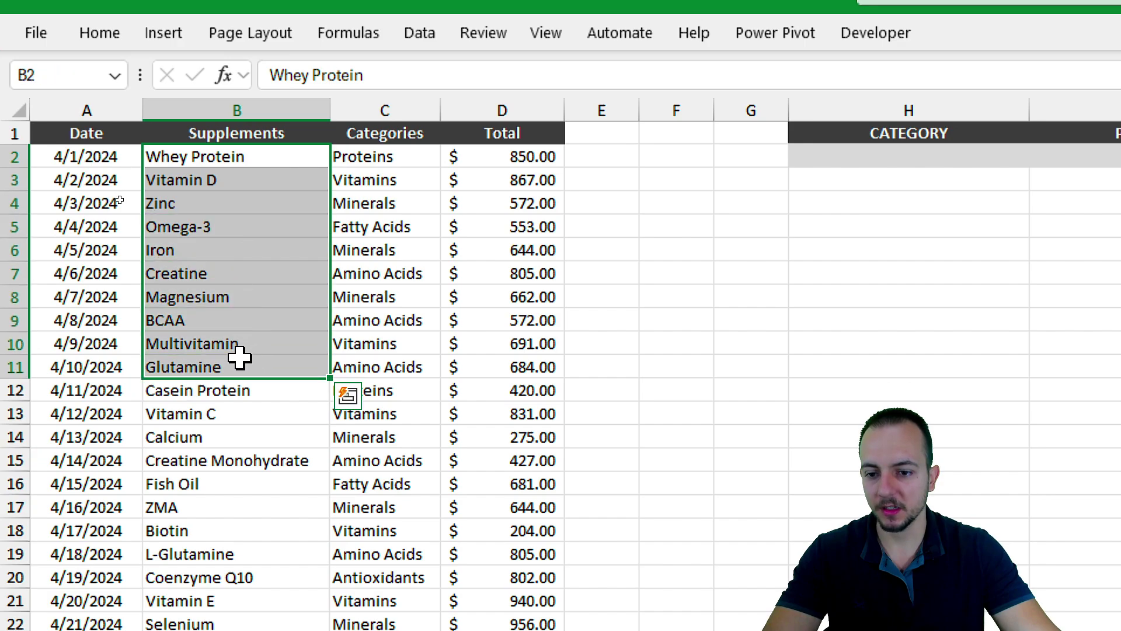
left_click(723, 158)
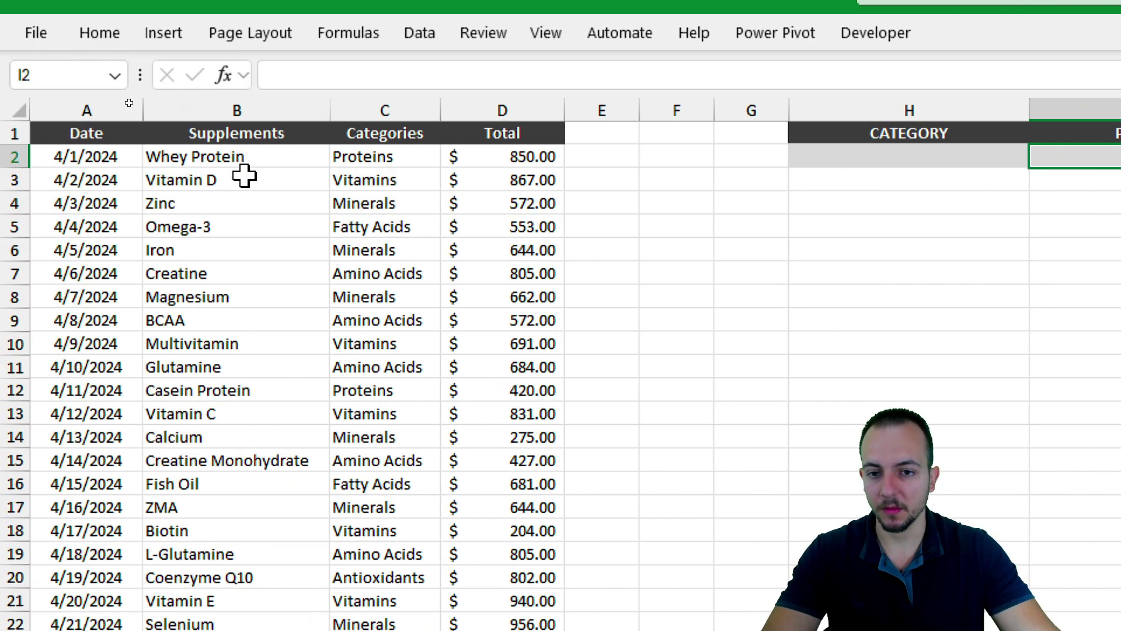
left_click(286, 138)
left_click_drag(107, 113, 490, 114)
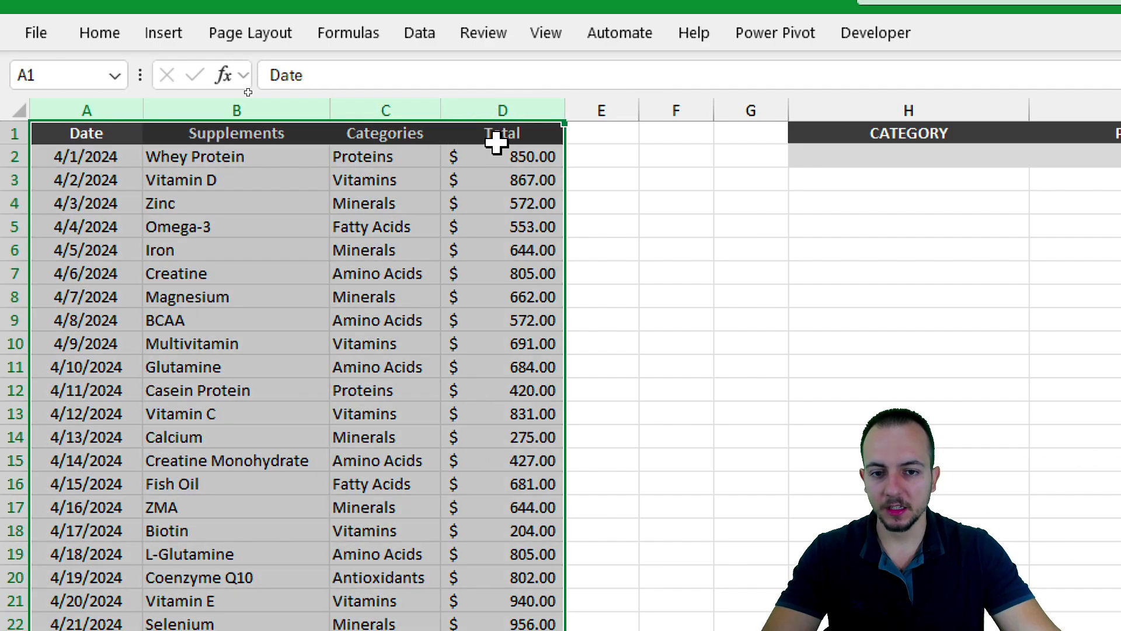
left_click(463, 133)
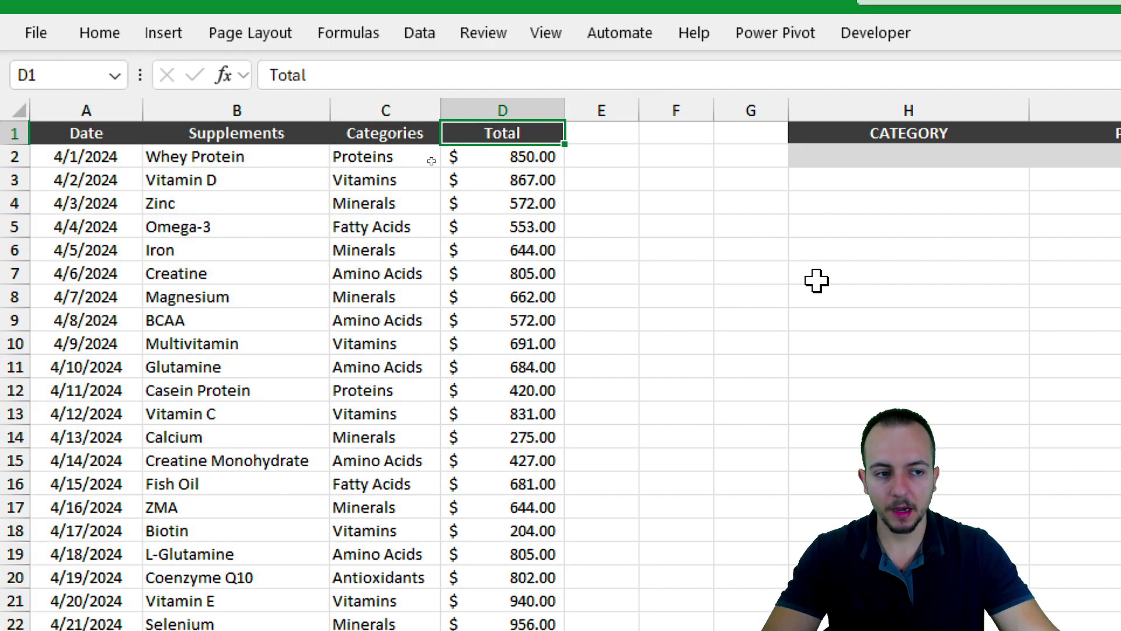
Step: Examine the Fatty Acids and Amino Acids categories and the Omega-3 record, and skim the remaining rows of the table
left_click_drag(325, 212, 440, 242)
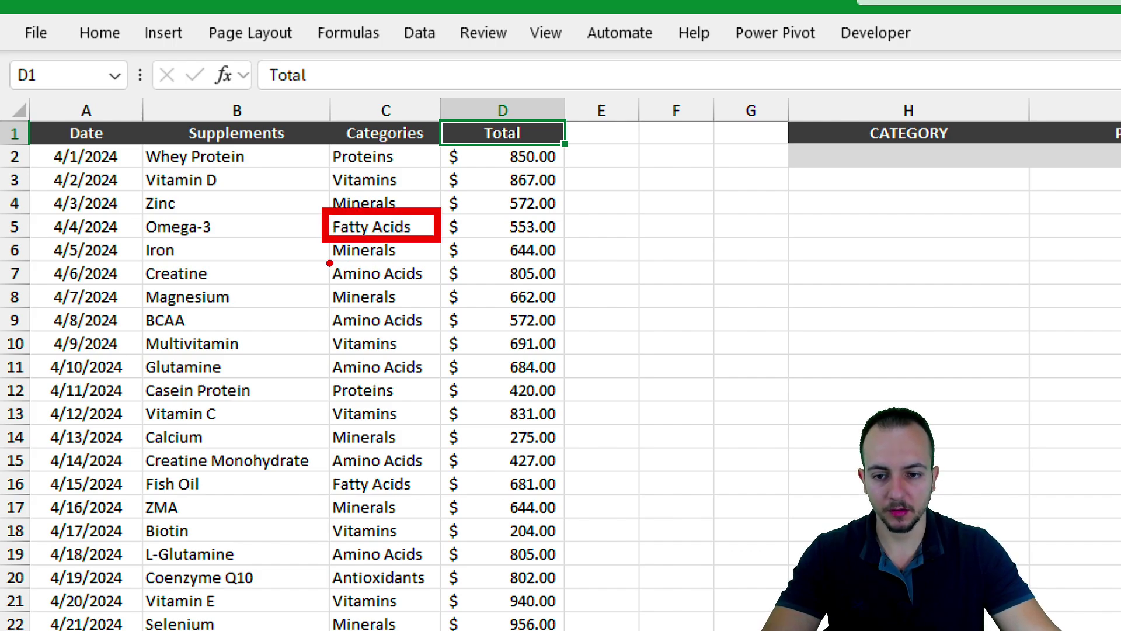
mouse_move(324, 253)
left_mouse_down()
mouse_move(396, 284)
mouse_move(442, 288)
left_mouse_up()
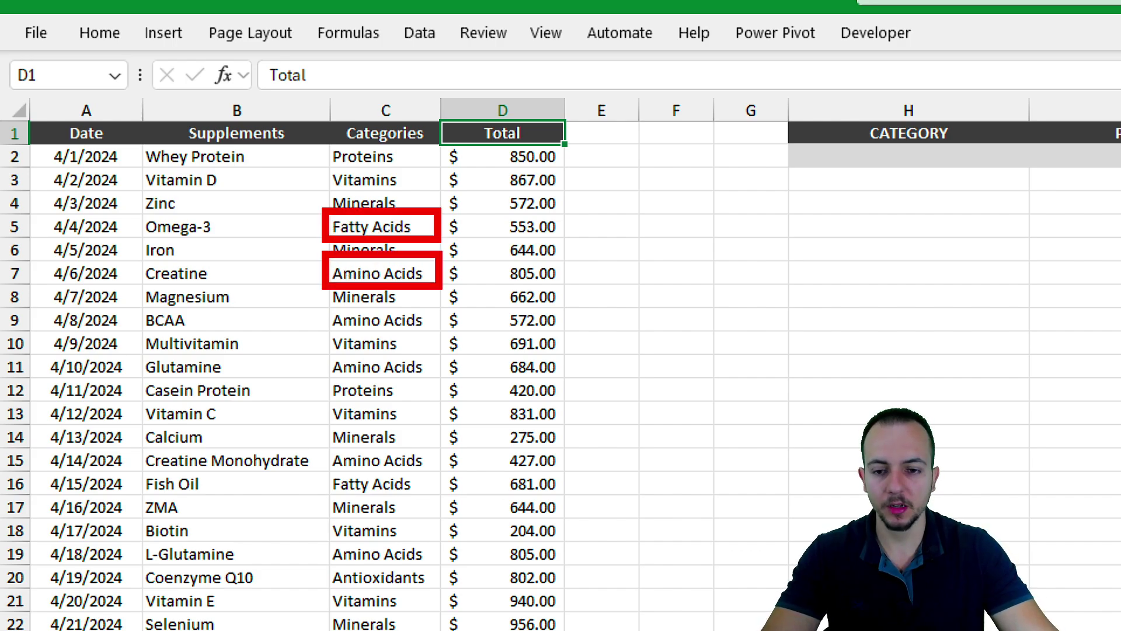
key("Escape")
left_click(841, 110)
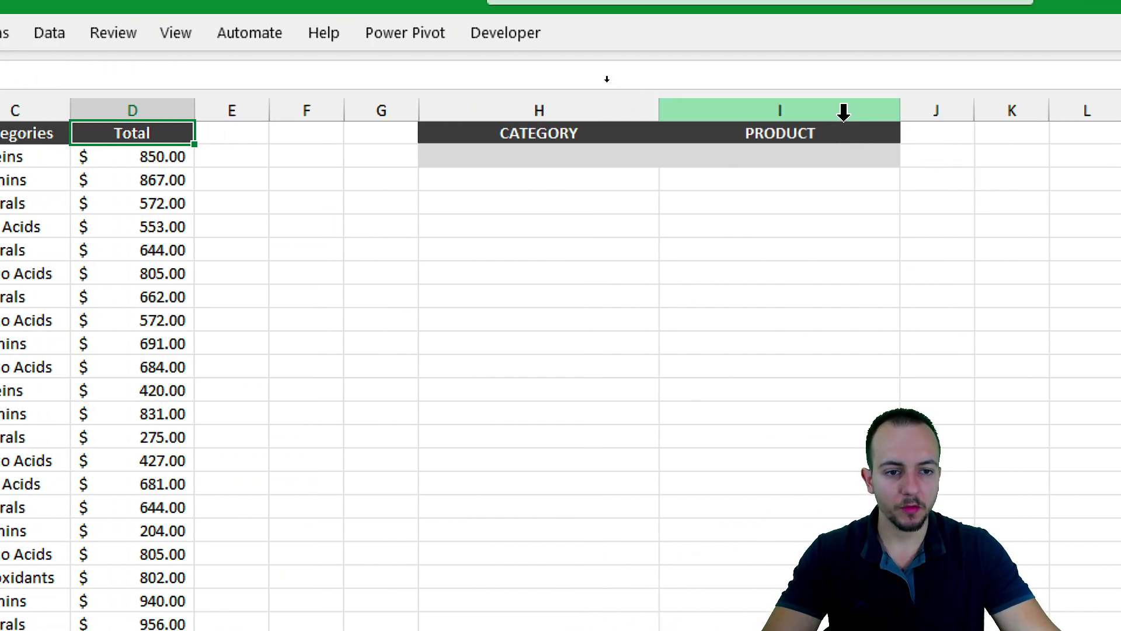
left_click(798, 132)
left_click(762, 153)
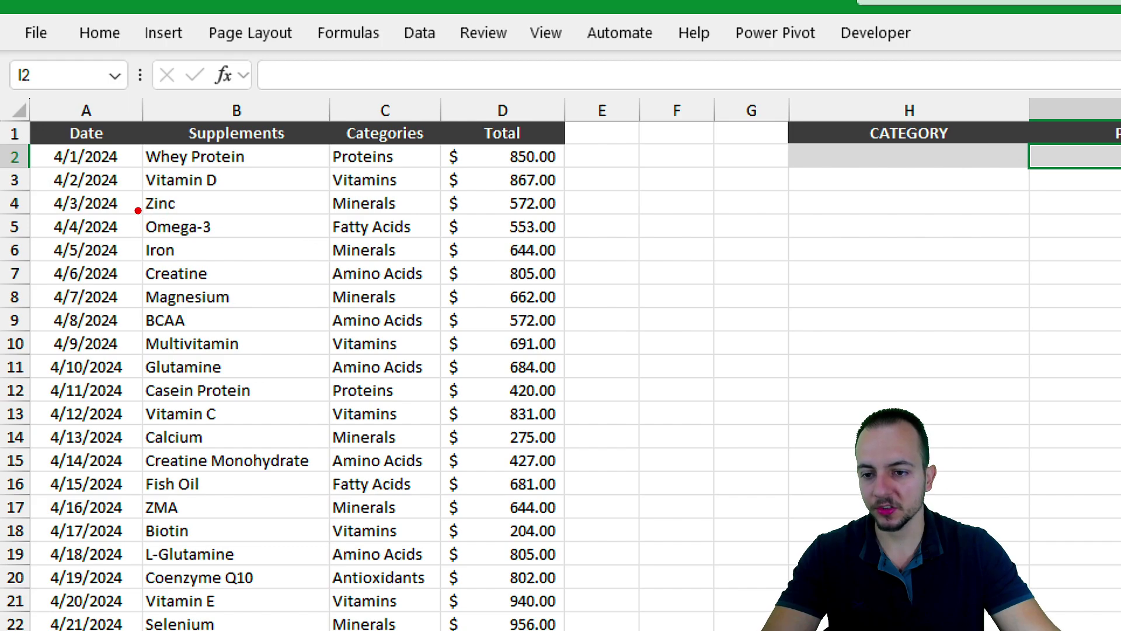
left_click_drag(132, 212, 227, 238)
left_click_drag(281, 283, 228, 246)
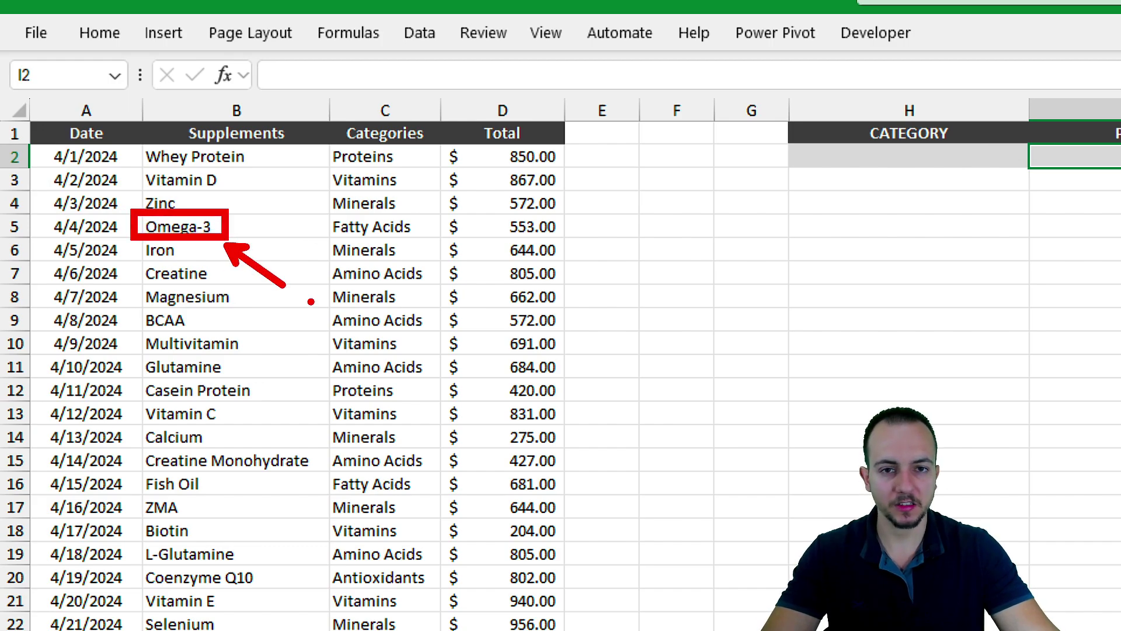
key("ctrl+z")
key("ctrl+z")
mouse_move(27, 211)
left_mouse_down()
mouse_move(101, 225)
mouse_move(544, 238)
mouse_move(645, 289)
left_mouse_up()
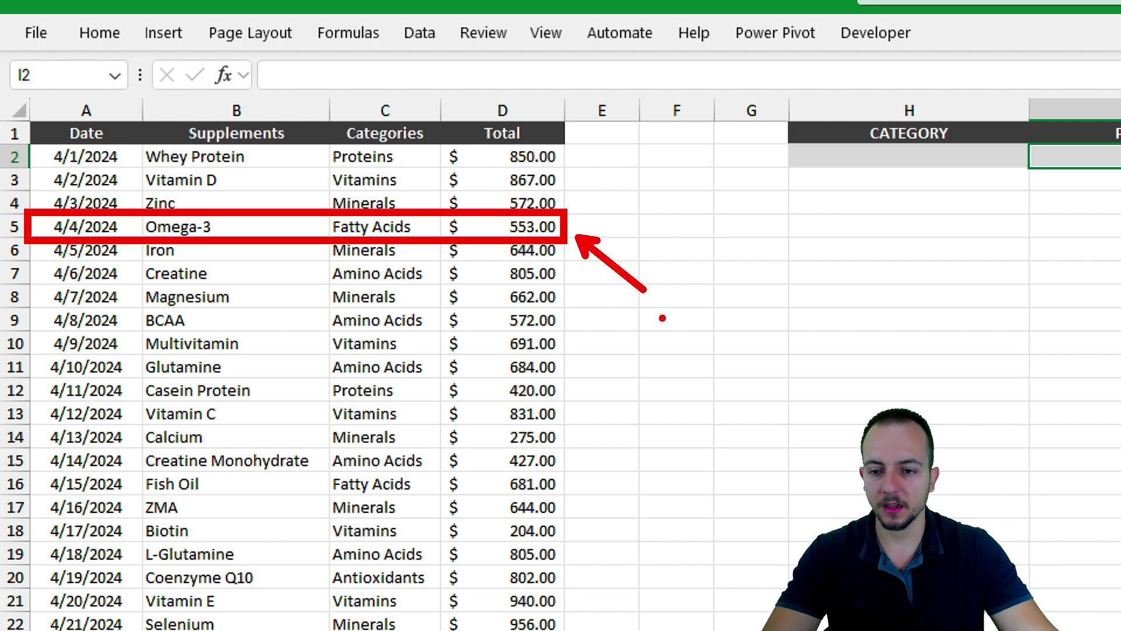
key("Escape")
scroll(330, 180, "down", 8)
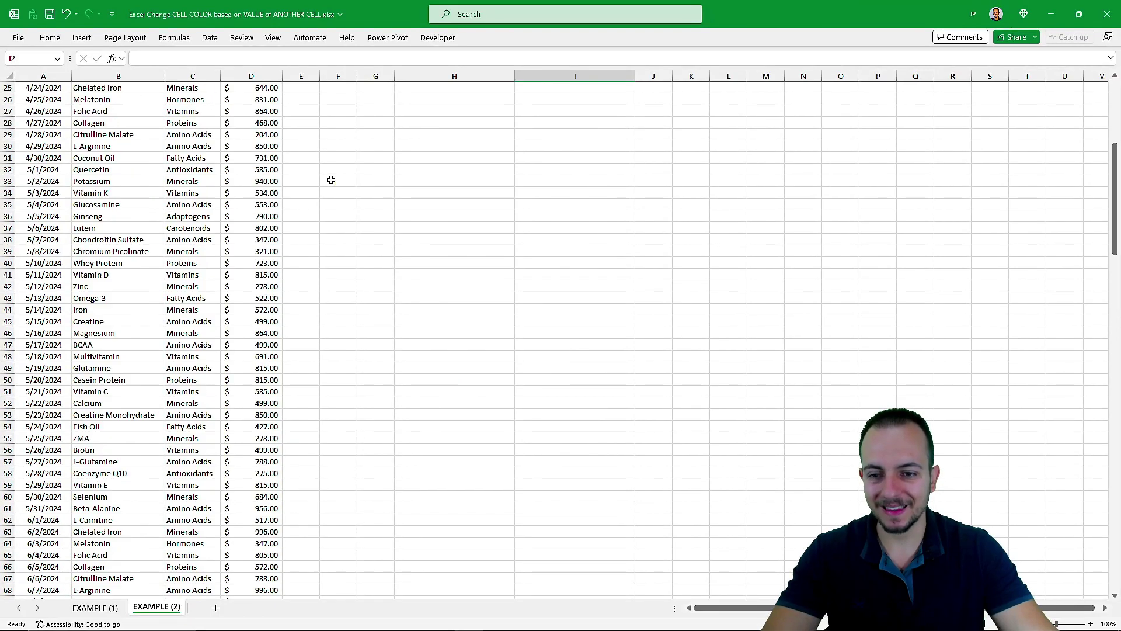
scroll(330, 180, "up", 8)
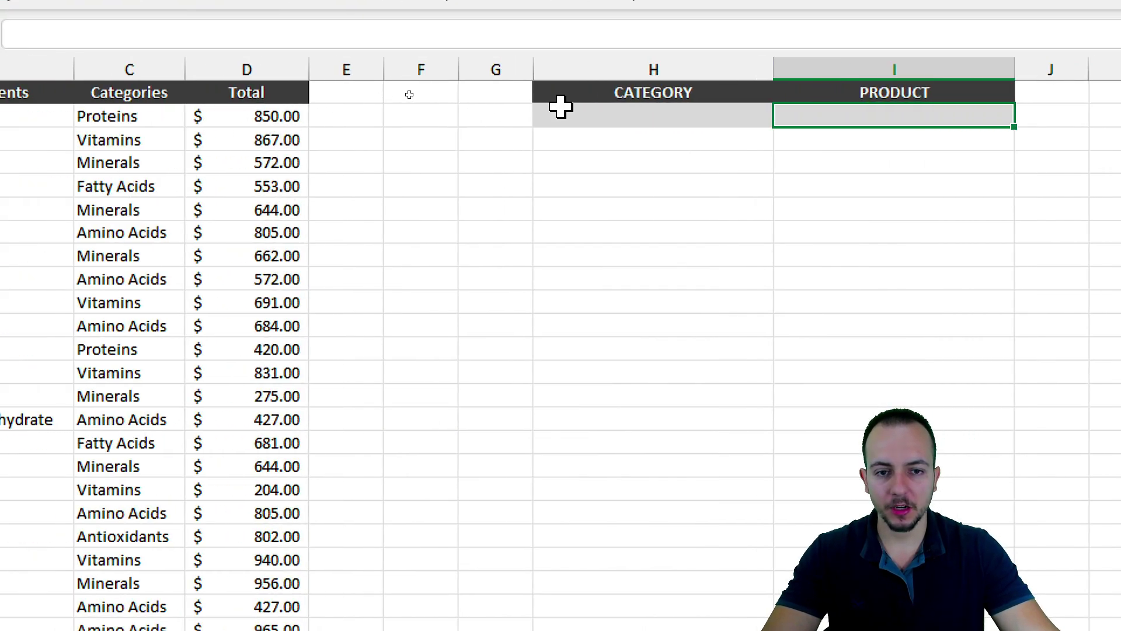
Step: Enter Vitamins as the category in cell H2
left_click(561, 108)
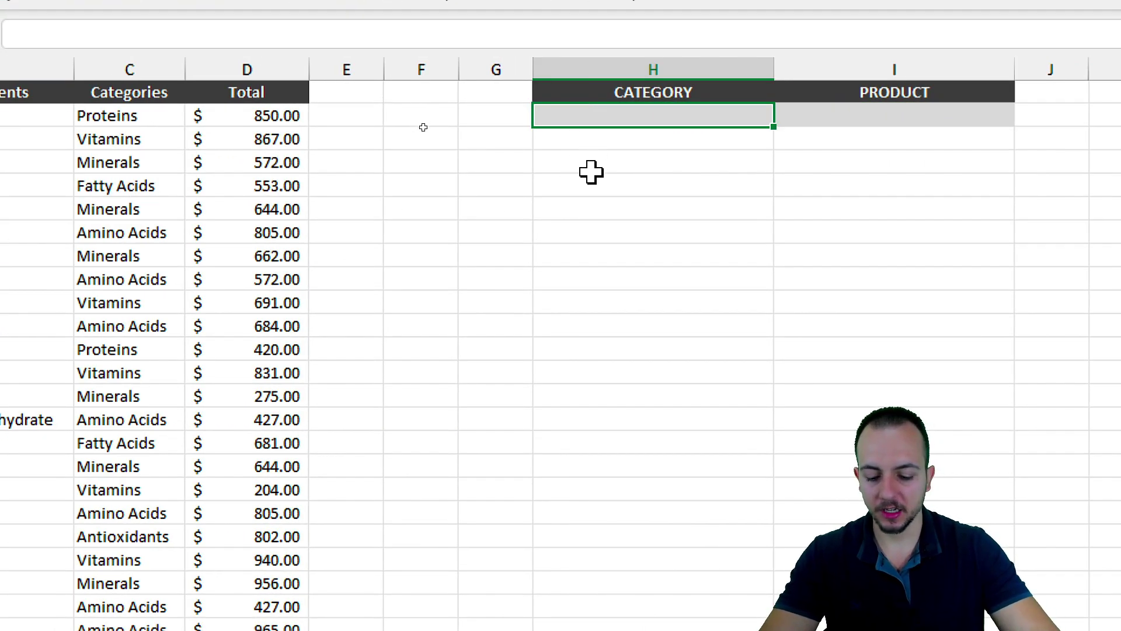
type("Vitamins")
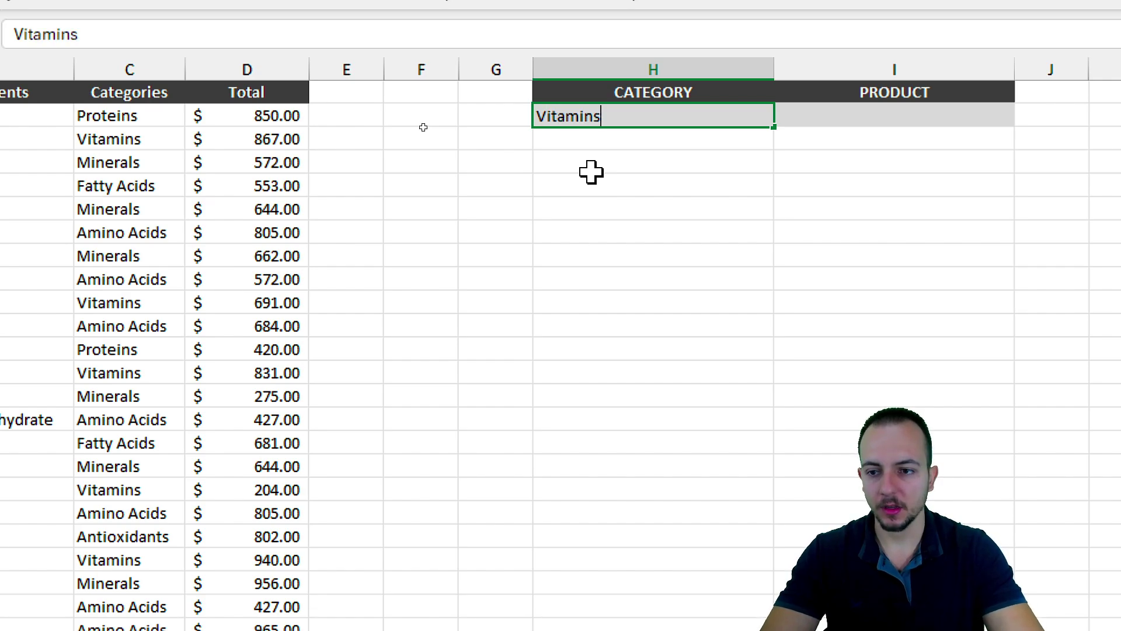
key("Return")
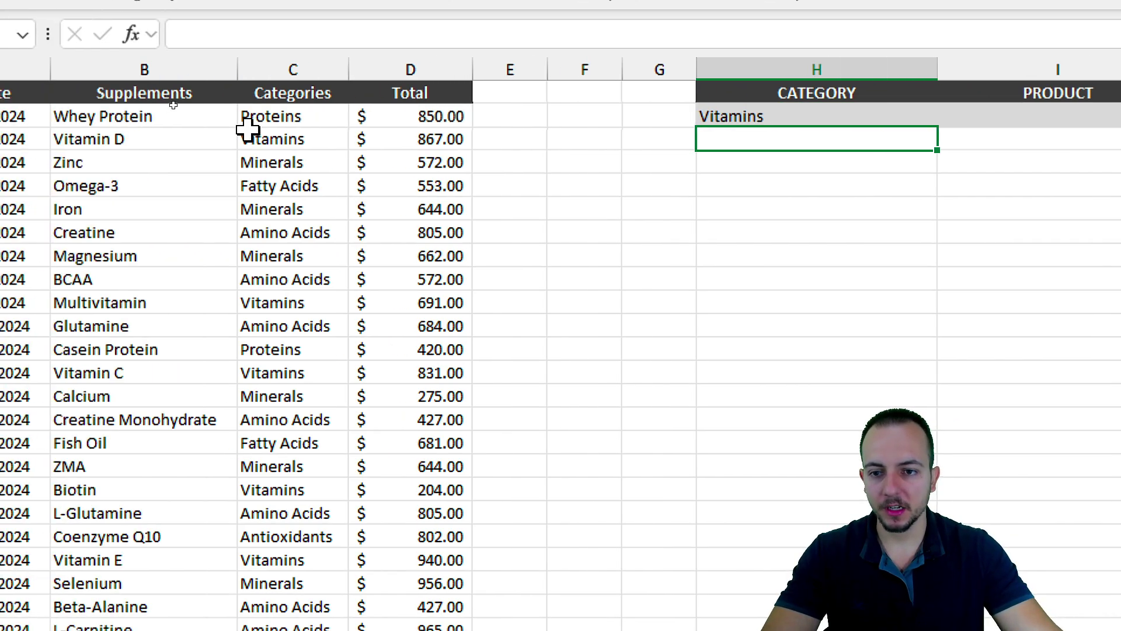
Step: Select the category entries in C2:C196
left_click_drag(119, 139, 129, 262)
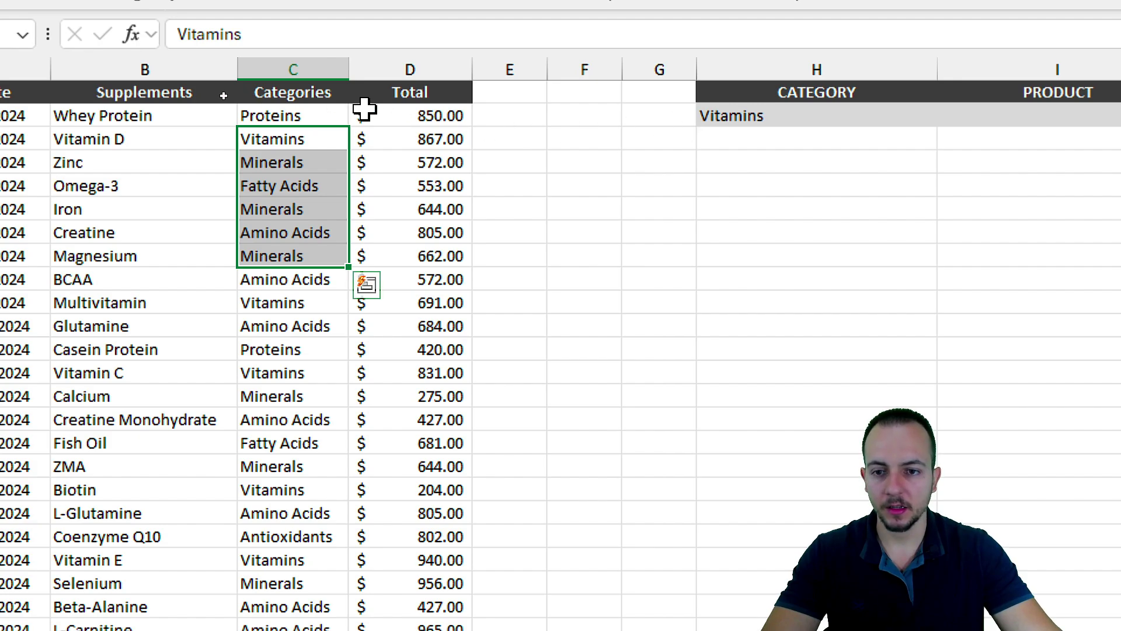
left_click(323, 122)
left_click_drag(323, 122, 199, 628)
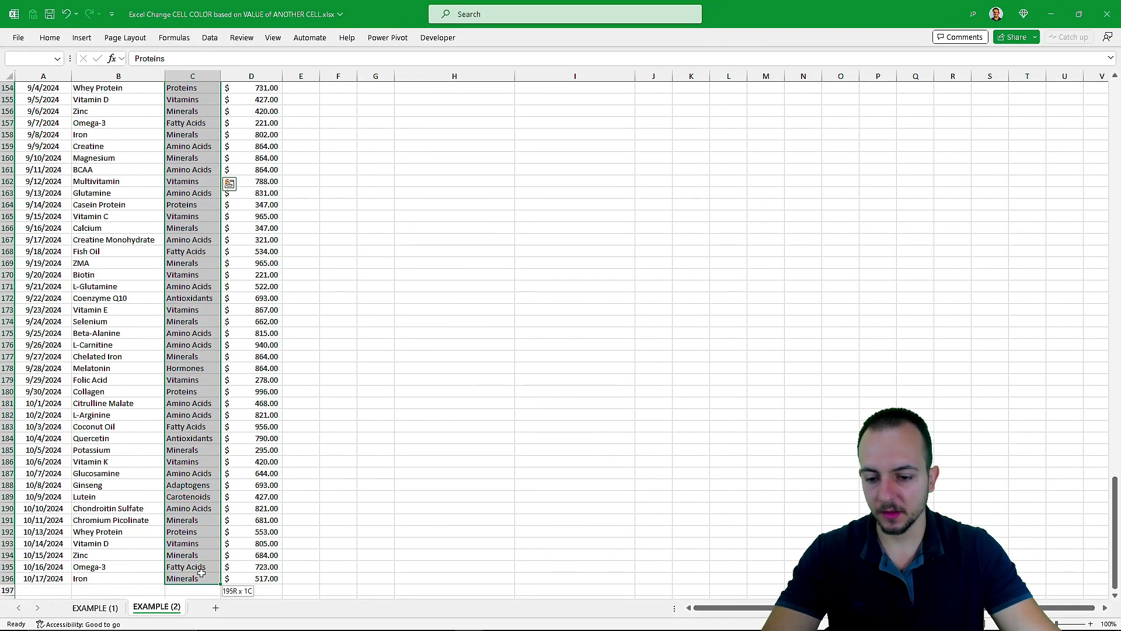
left_click_drag(201, 572, 201, 572)
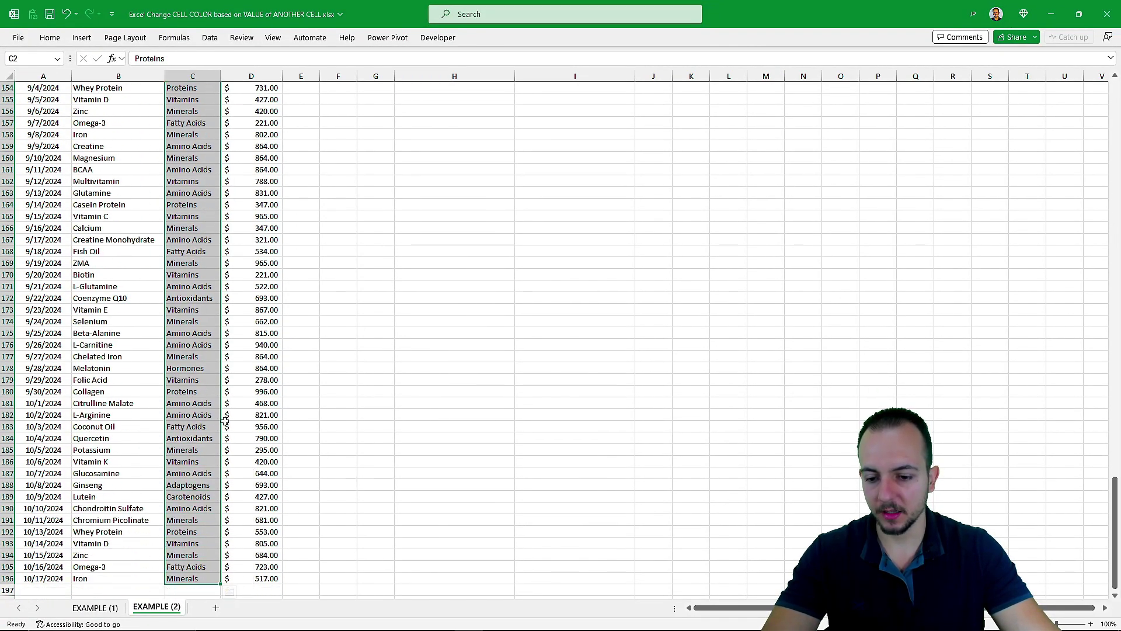
scroll(193, 292, "up", 20)
scroll(192, 111, "up", 20)
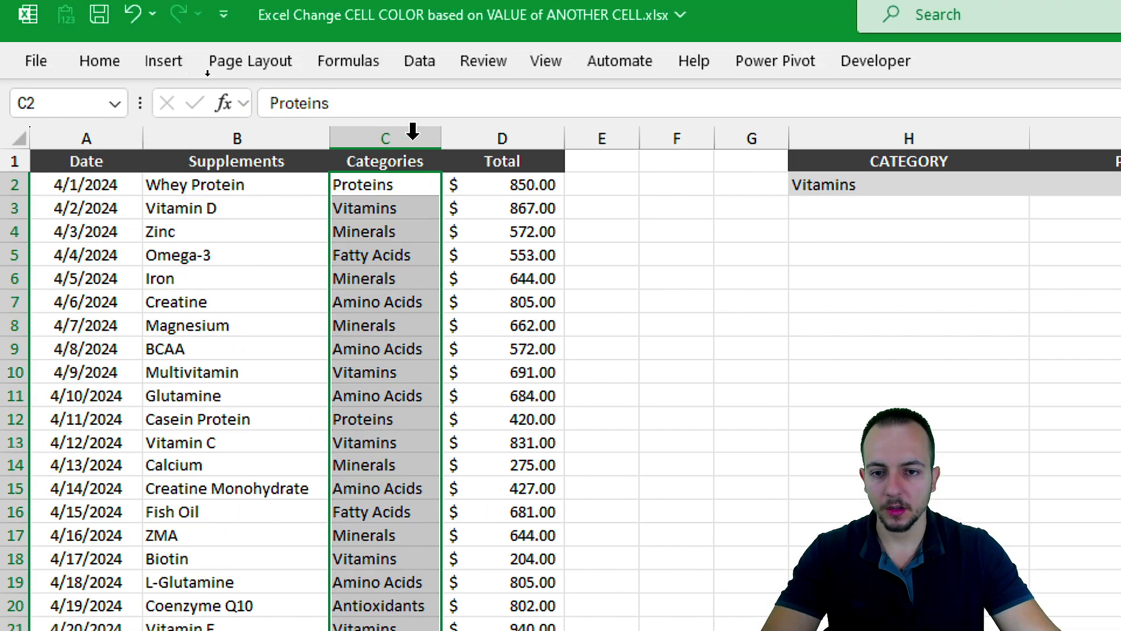
Step: Start an Equal To highlight rule on column C that compares the category entries with cell H2
left_click(392, 132)
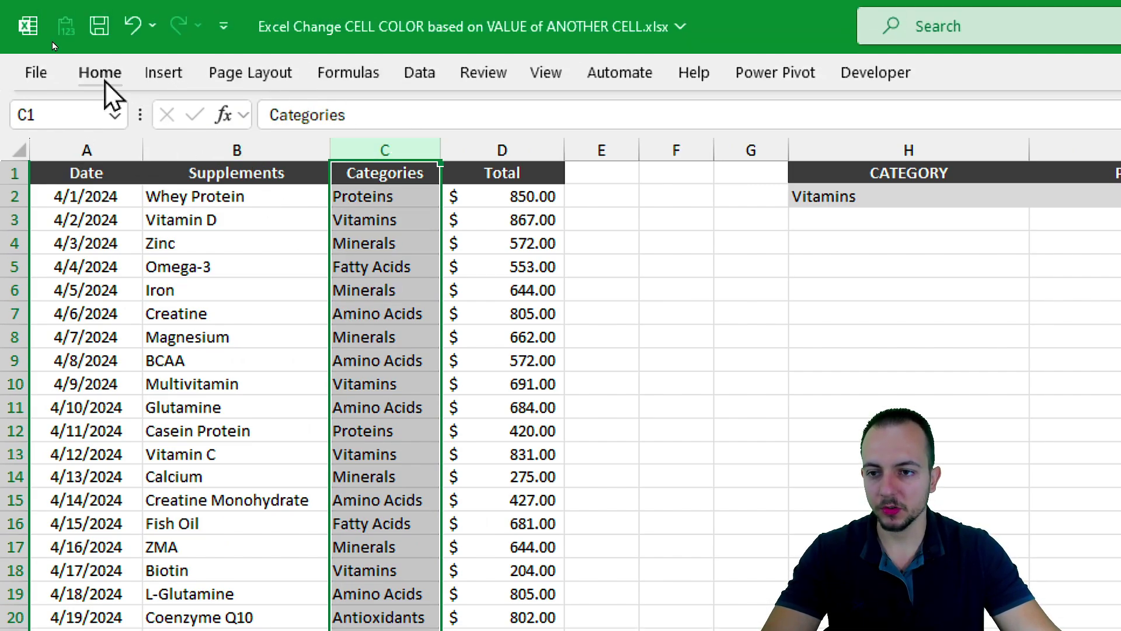
left_click(100, 61)
left_click(554, 167)
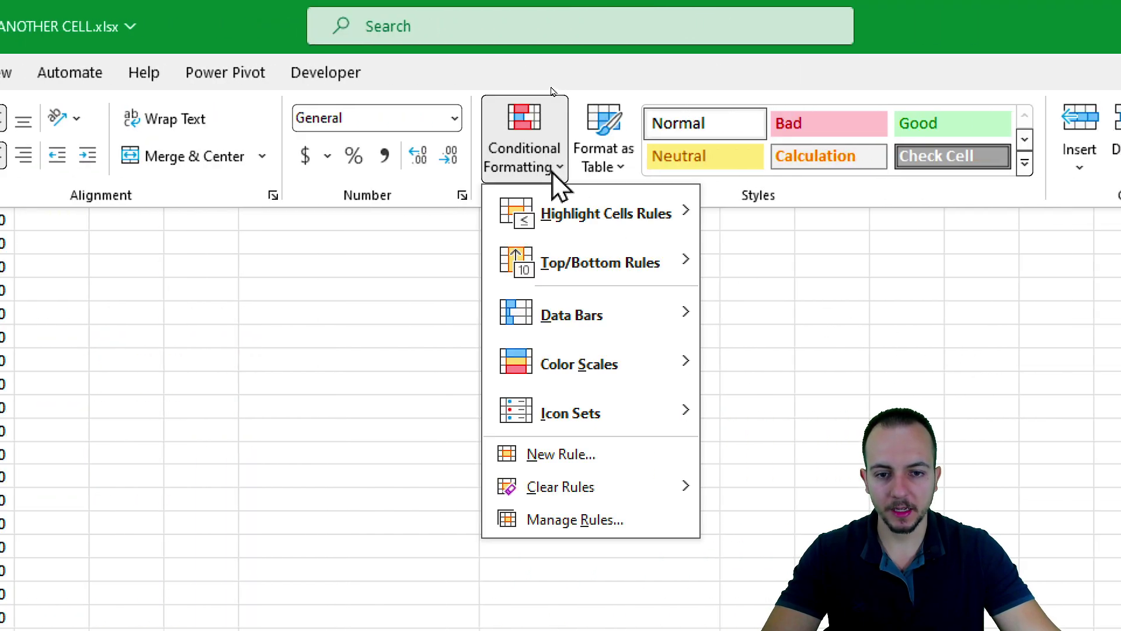
mouse_move(577, 217)
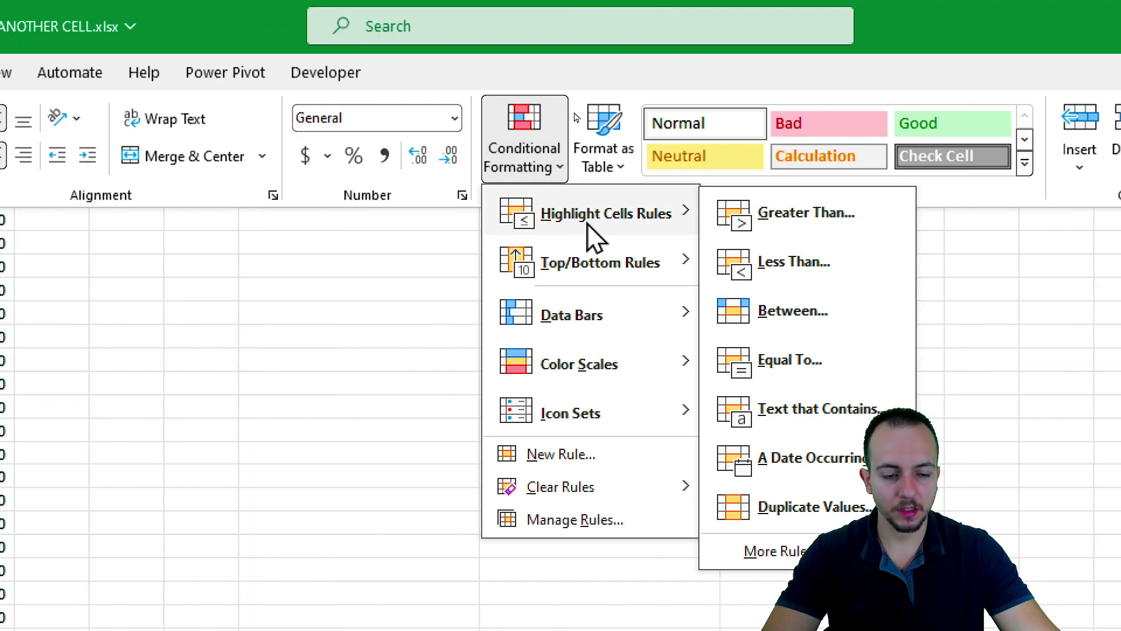
left_click(771, 368)
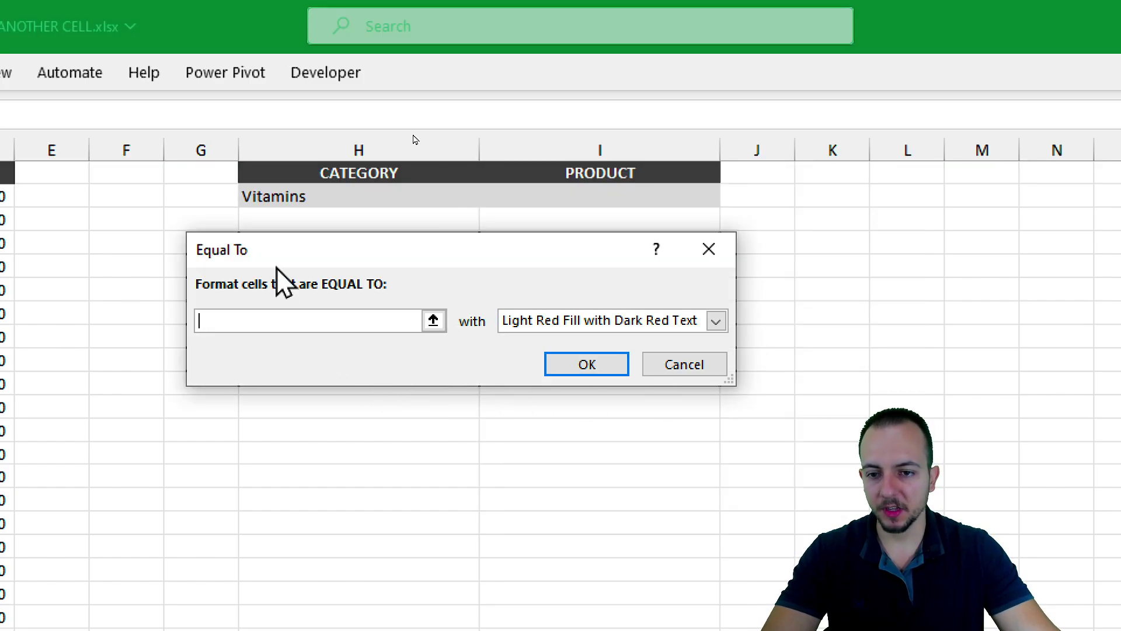
left_click(319, 200)
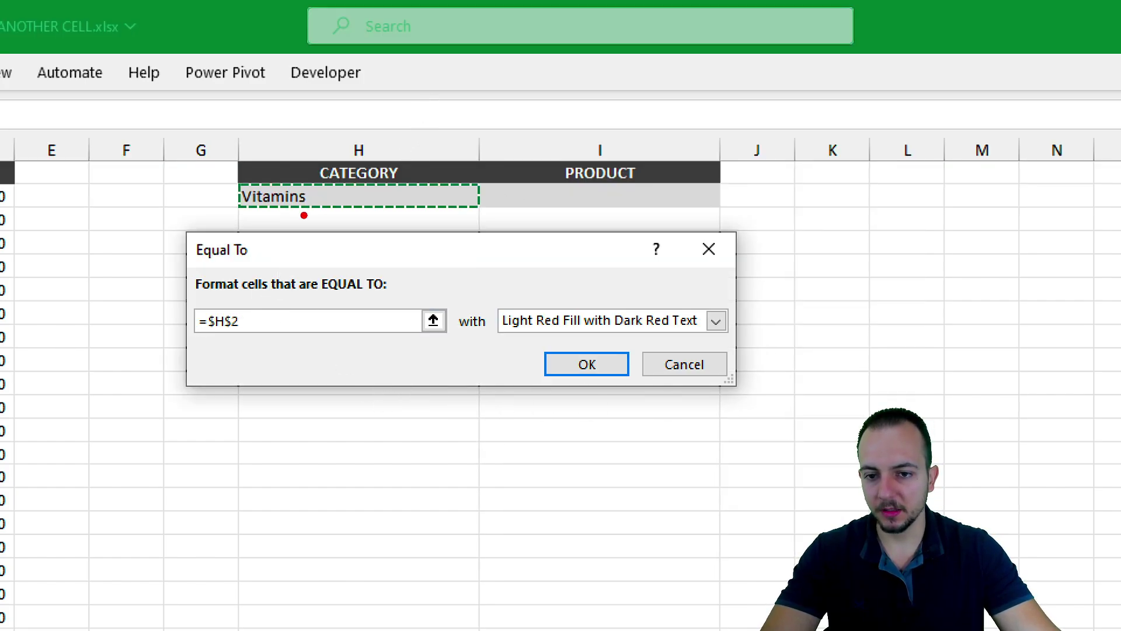
mouse_move(305, 216)
left_mouse_down()
mouse_move(245, 173)
mouse_move(255, 225)
mouse_move(246, 305)
mouse_move(281, 304)
left_mouse_up()
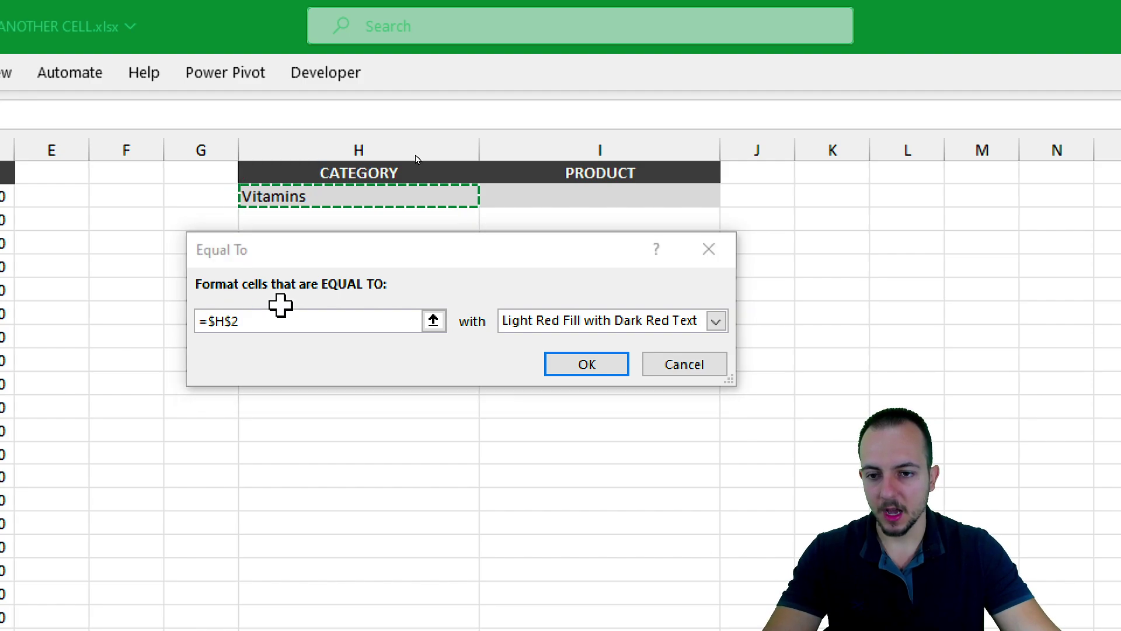
Step: Set the rule's format to Yellow Fill with Dark Yellow Text and apply it
left_click(564, 320)
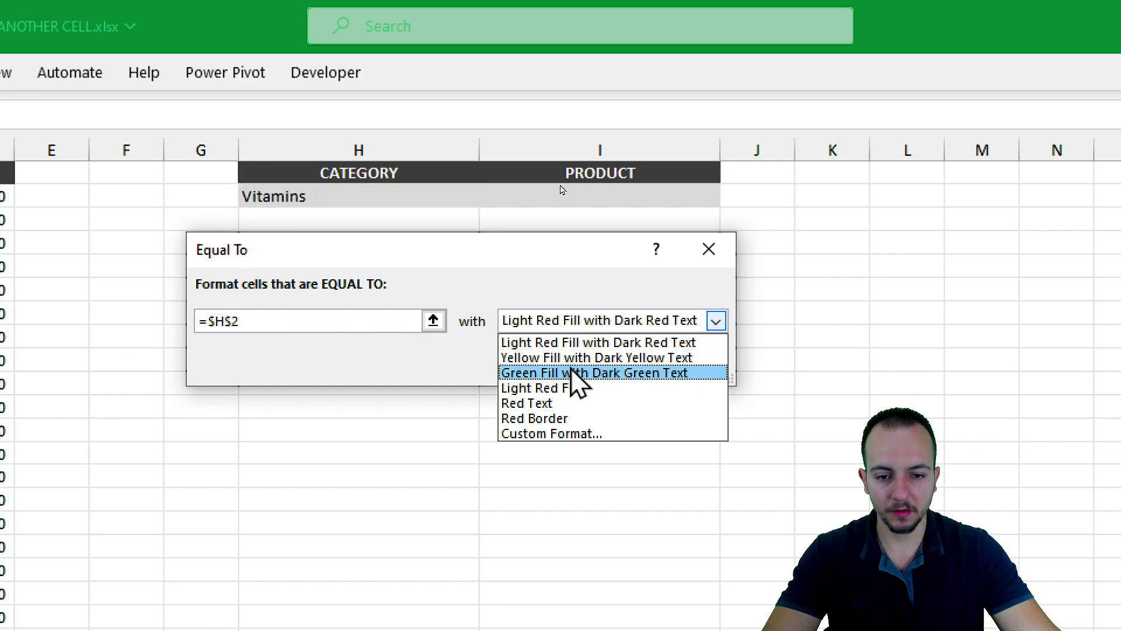
left_click(562, 358)
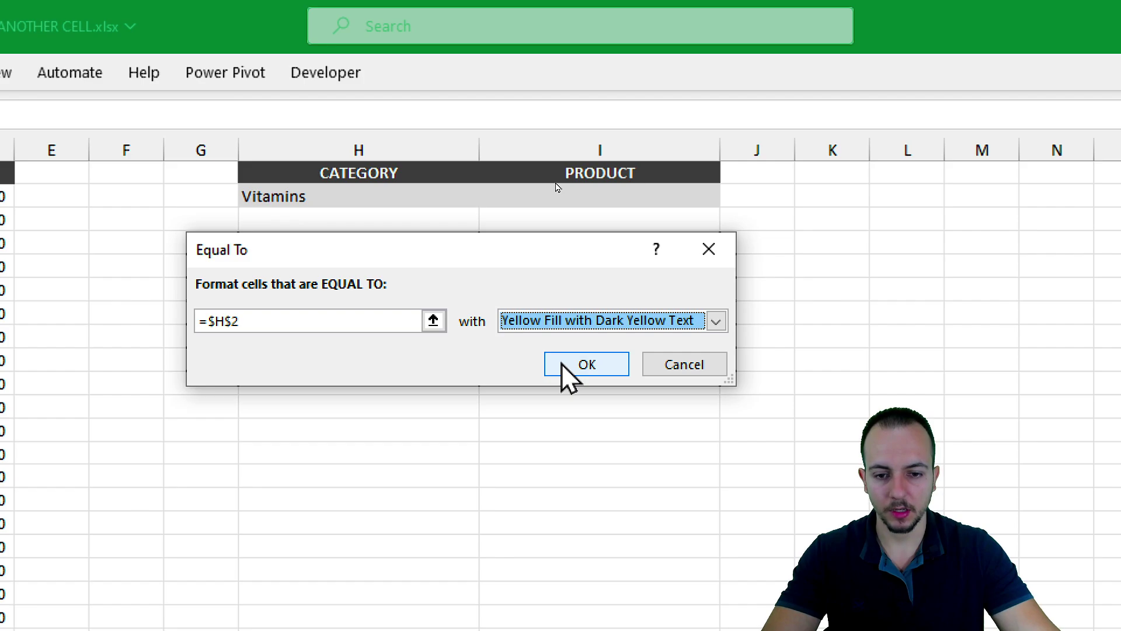
left_click(563, 363)
Step: Compare the Vitamins entries in the Categories column with the category in cell H2
left_click(195, 325)
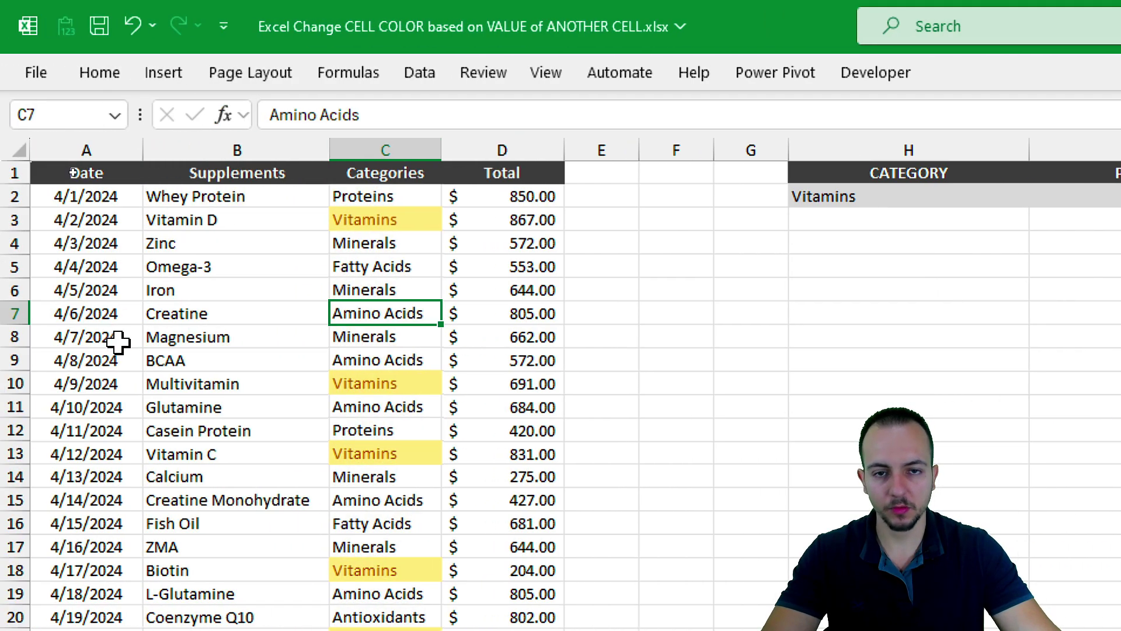
left_click(418, 219)
left_click(818, 199)
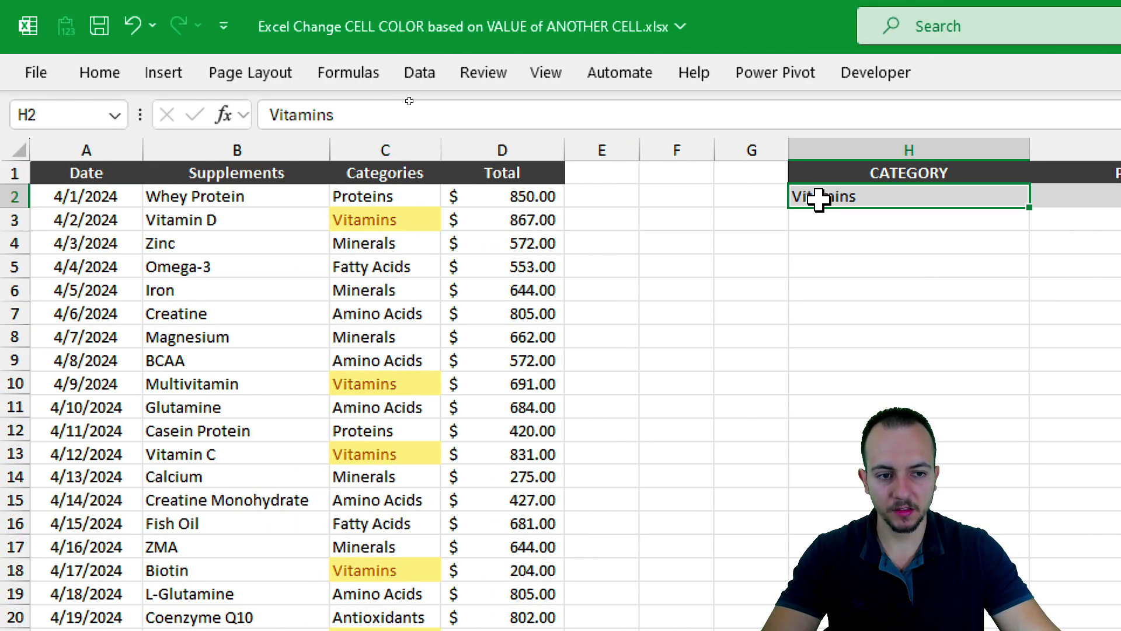
left_click(417, 216)
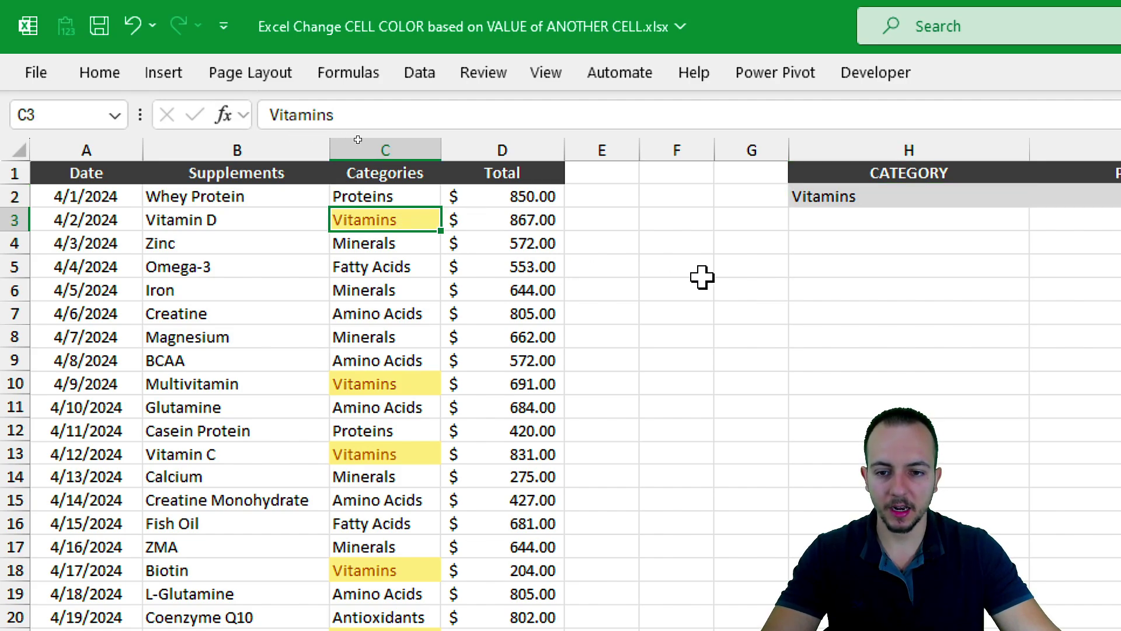
Step: Enter Proteins as the category in H2 and review the highlighting down the Categories column
left_click(891, 197)
type("Prote")
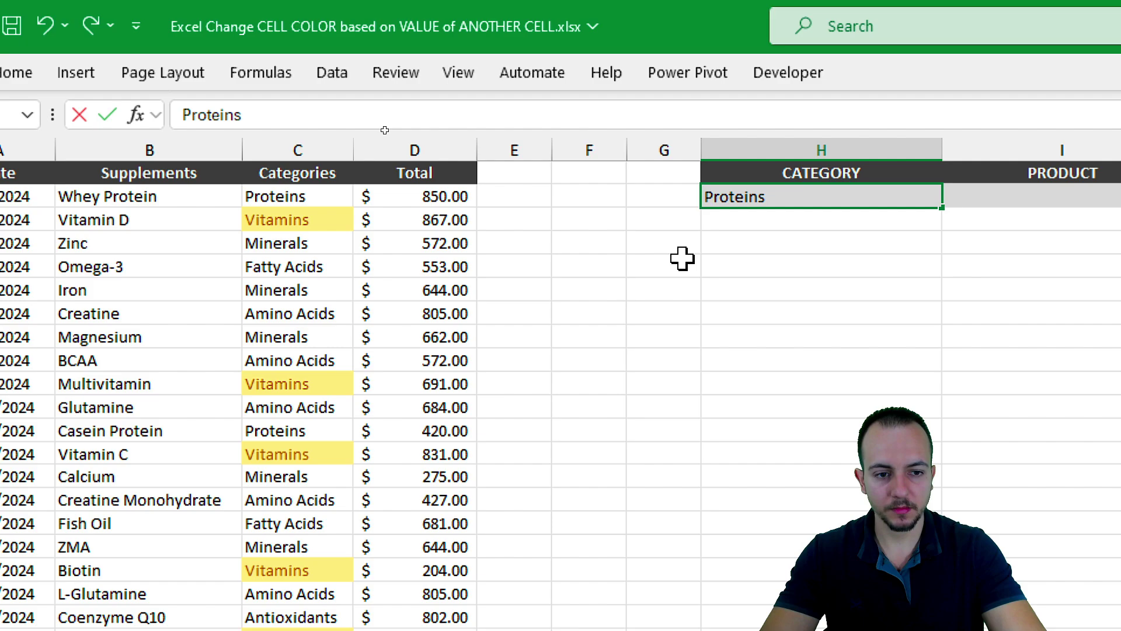
key("Return")
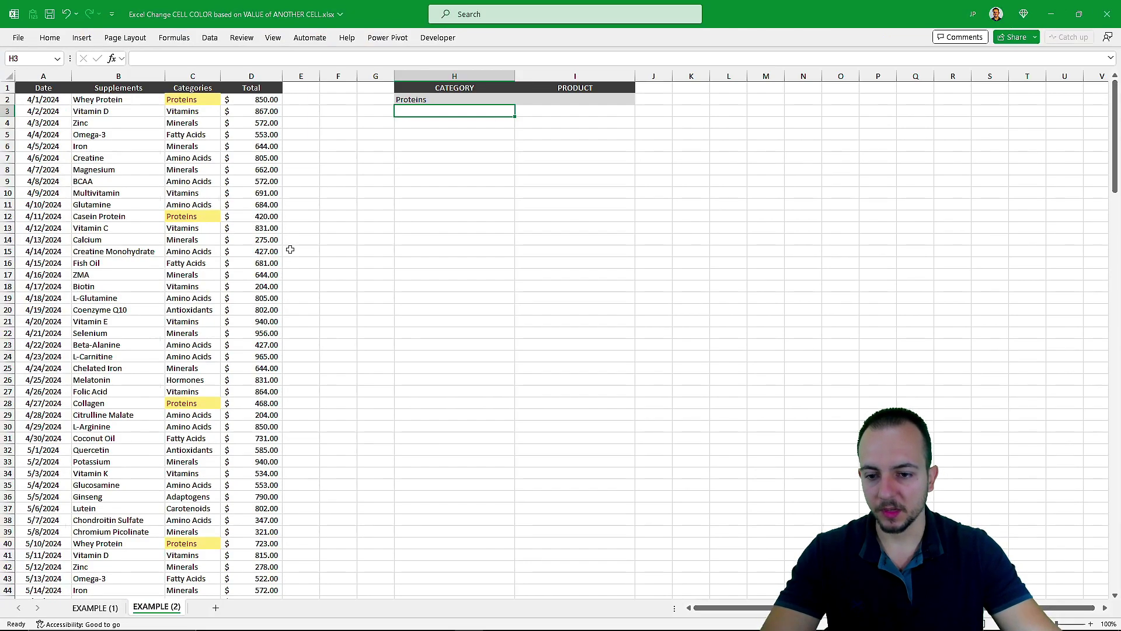
scroll(493, 503, "down", 13)
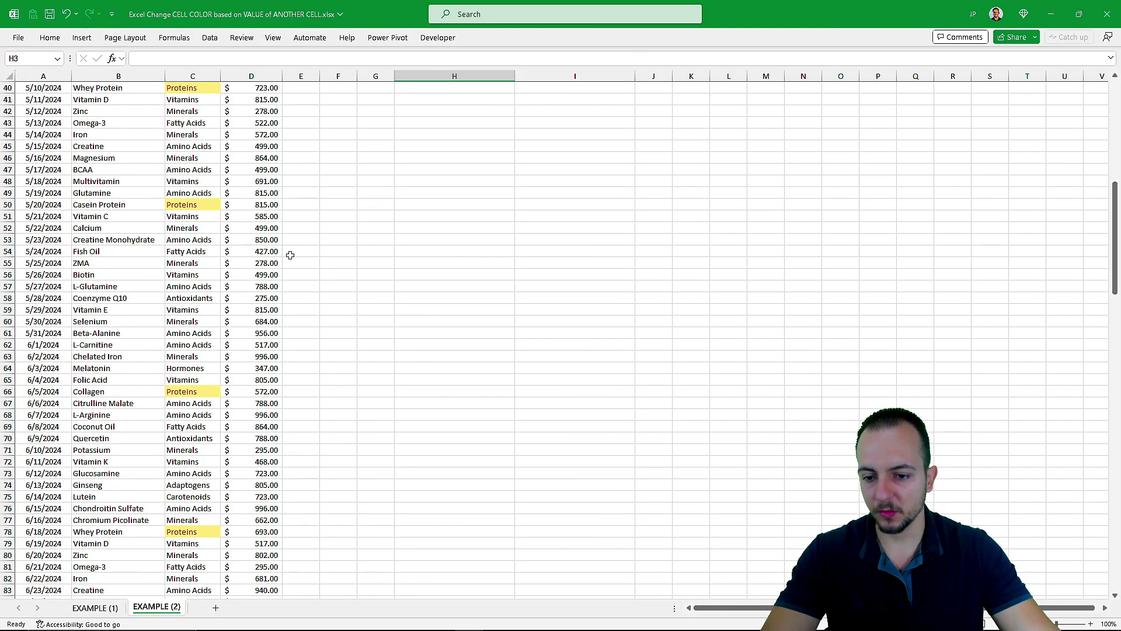
scroll(494, 503, "up", 10)
scroll(290, 252, "up", 3)
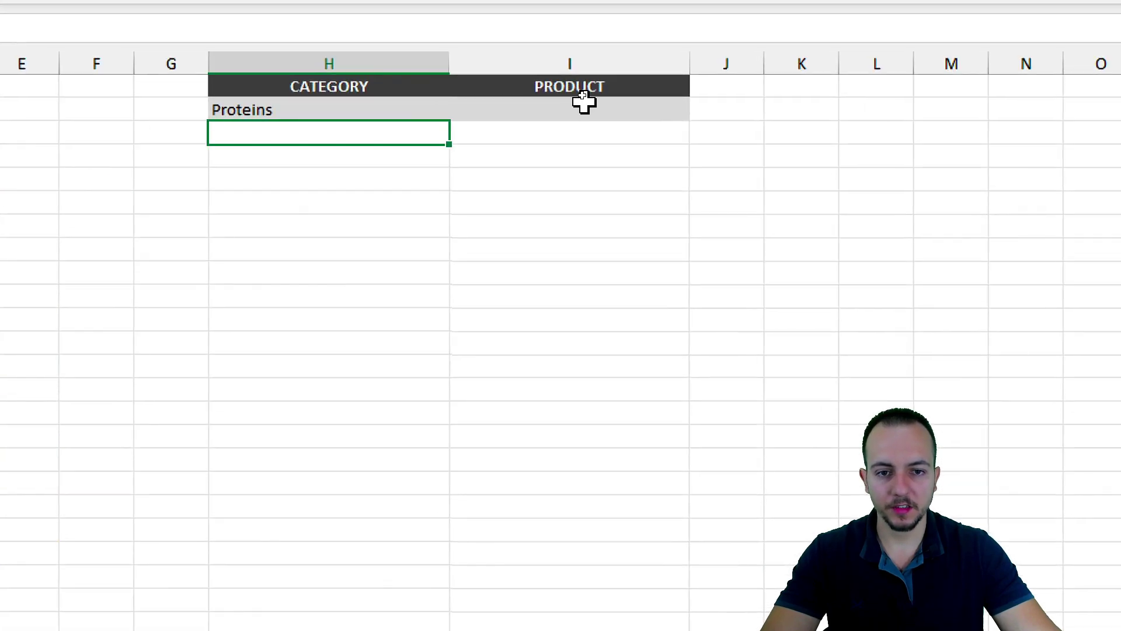
Step: Enter Vitamin D as the product in cell I2
left_click(581, 100)
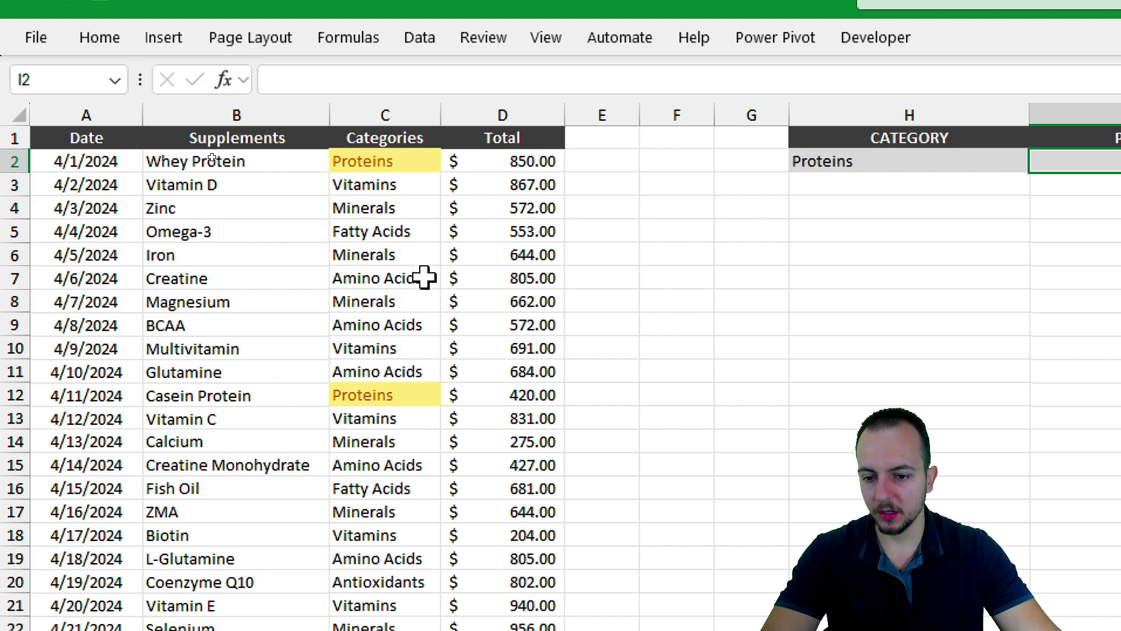
type("Vitamin D")
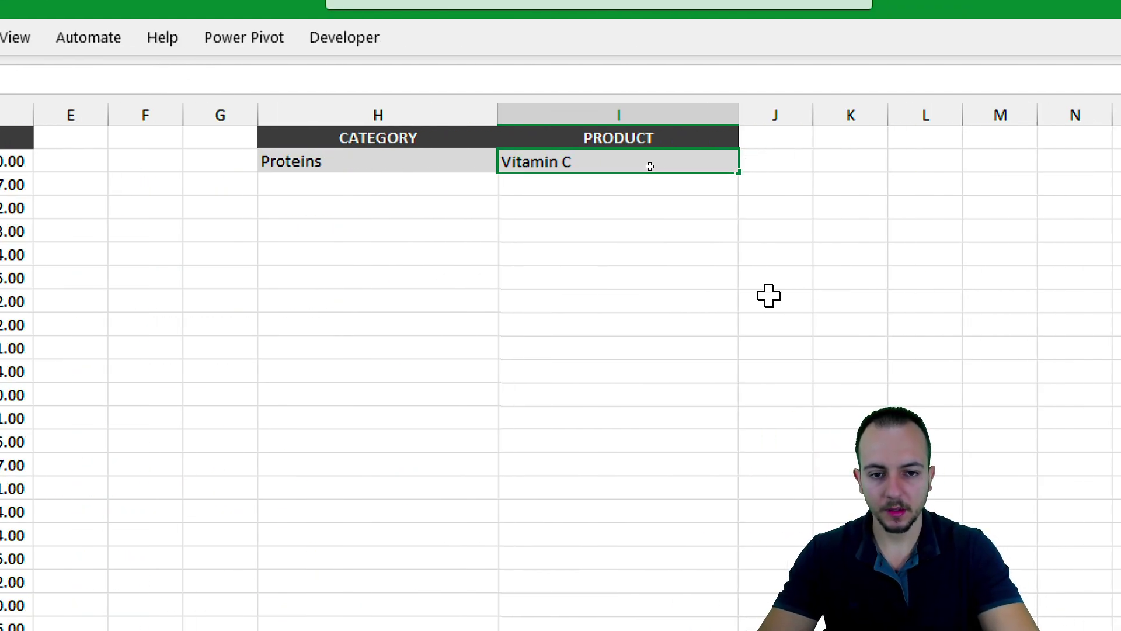
key("Return")
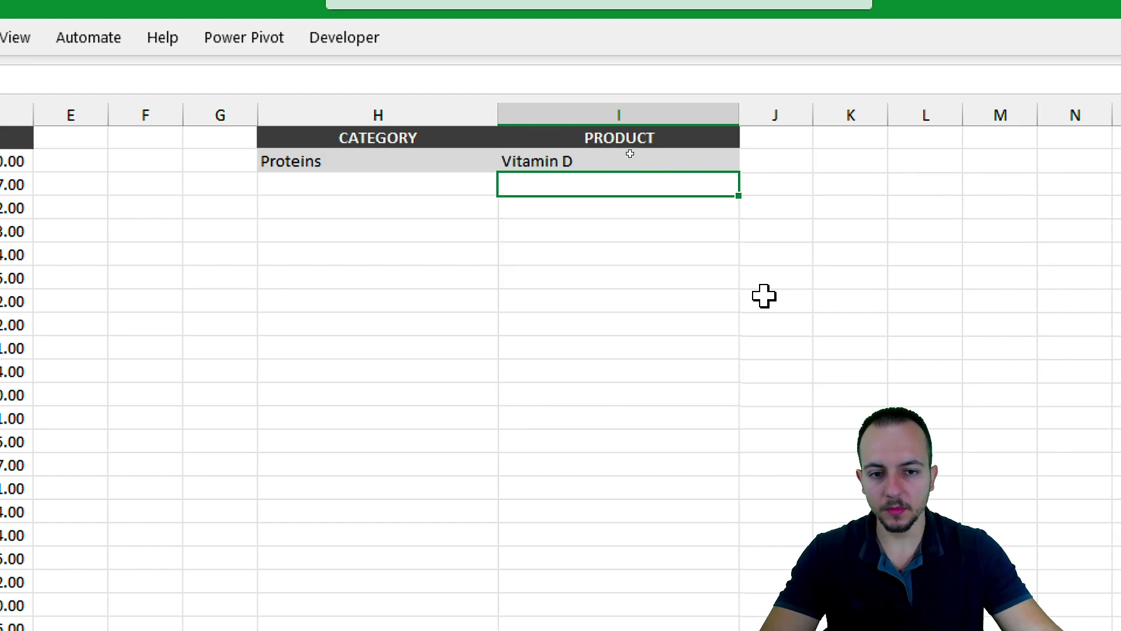
Step: Examine the product in I2 against the Vitamin D record across row 3 of the table
left_click(566, 160)
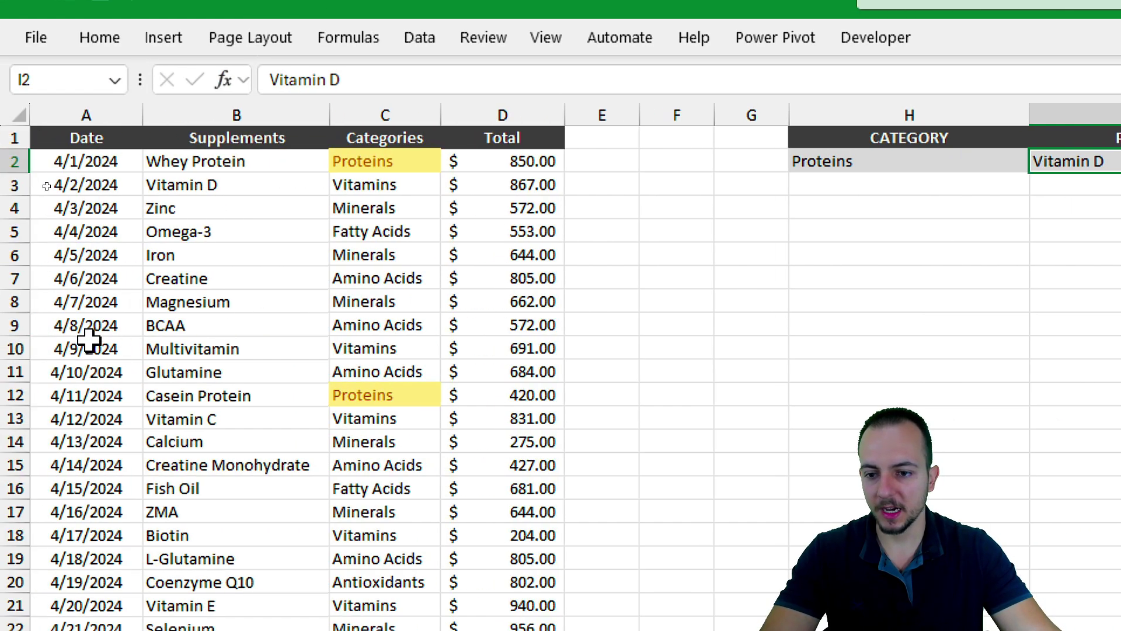
mouse_move(134, 165)
left_mouse_down()
mouse_move(268, 198)
mouse_move(328, 268)
left_mouse_up()
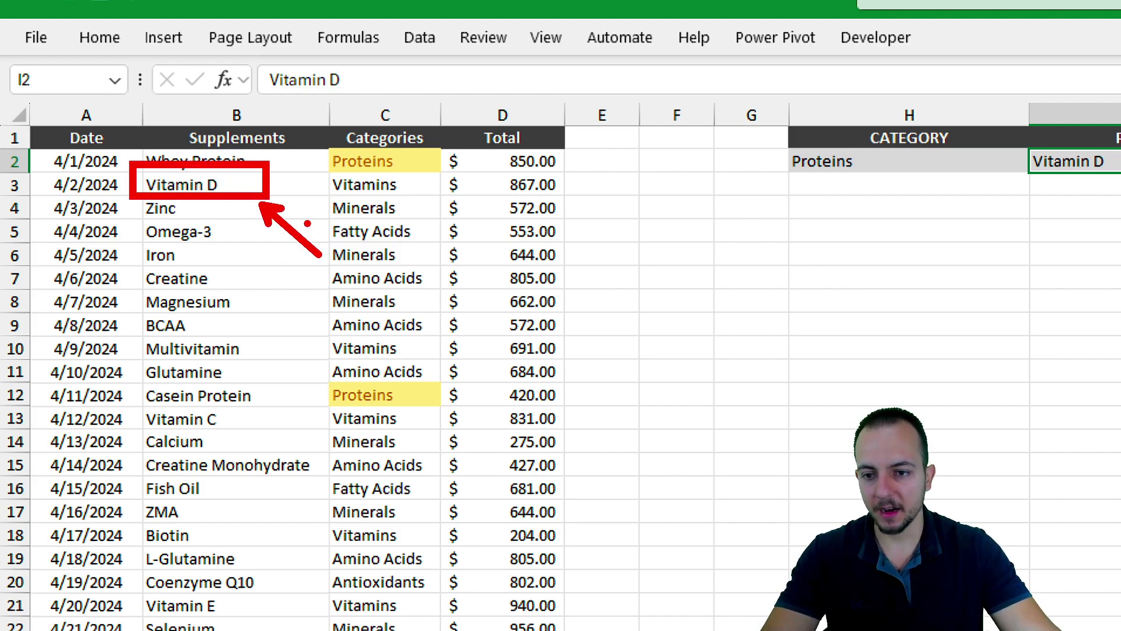
key("e")
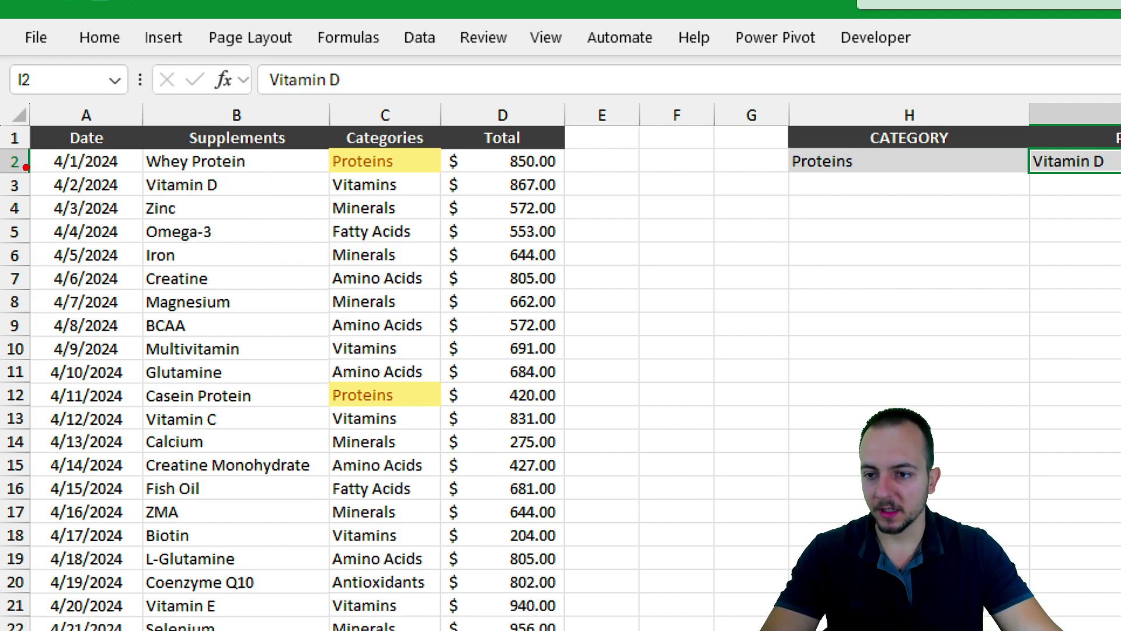
mouse_move(25, 167)
left_mouse_down()
mouse_move(567, 199)
mouse_move(646, 283)
left_mouse_up()
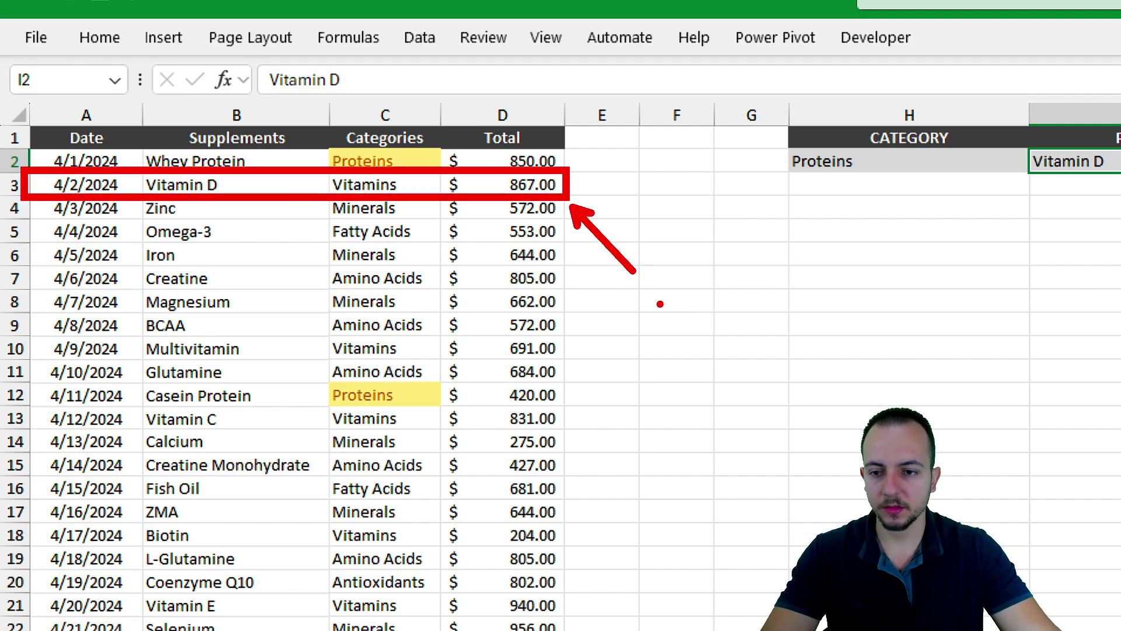
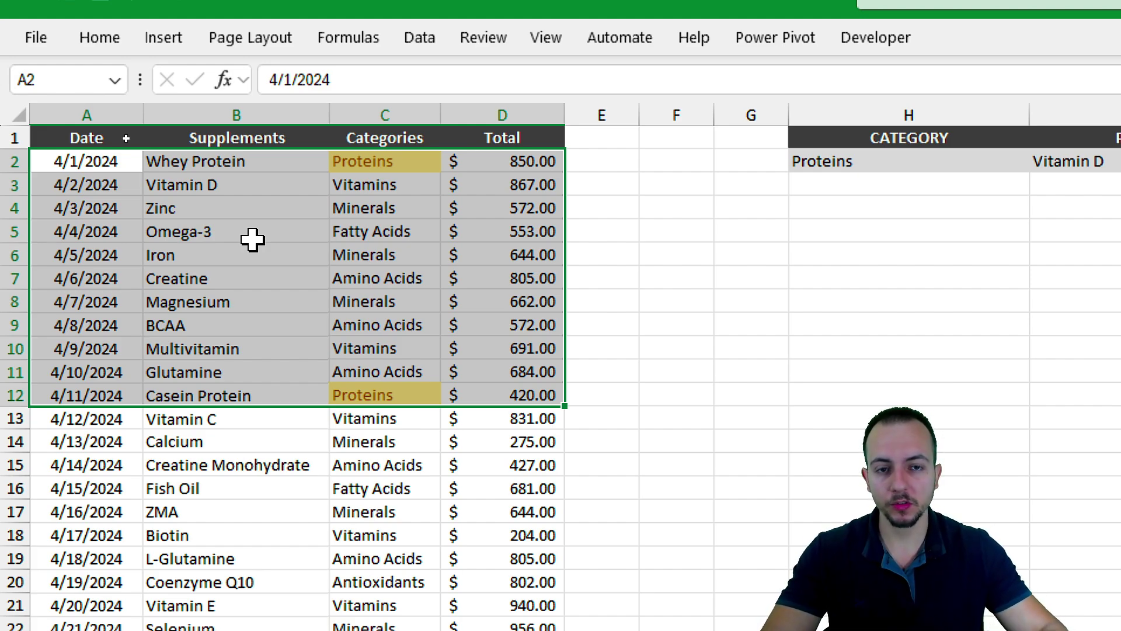
Step: Select all data rows of the table without the headers, A2:D196
left_click_drag(99, 168, 546, 447)
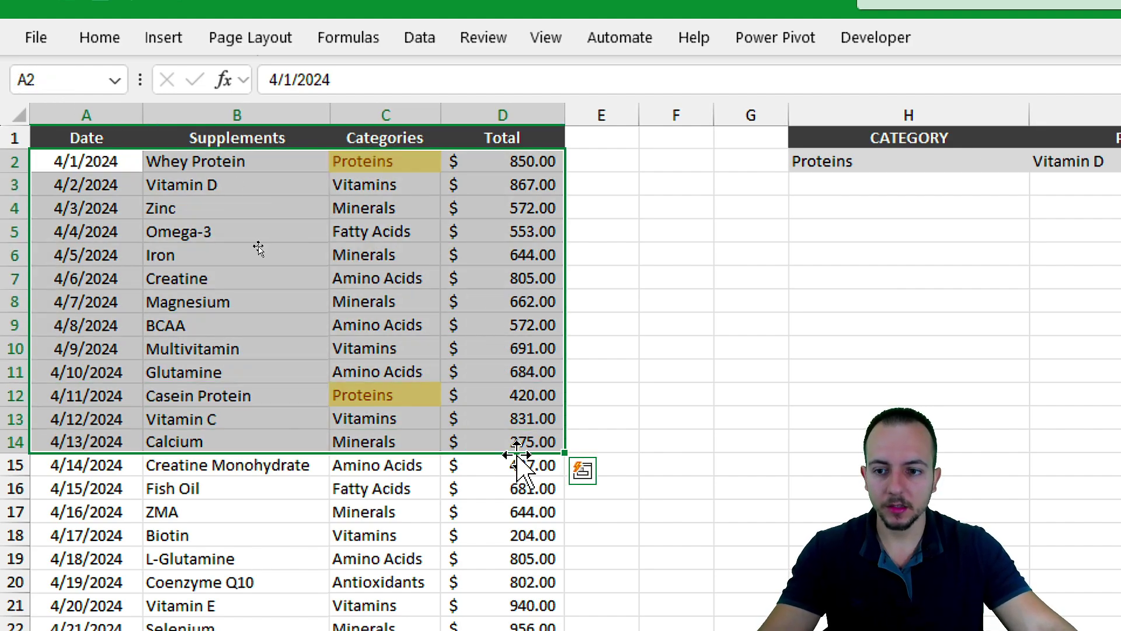
left_click_drag(94, 161, 478, 630)
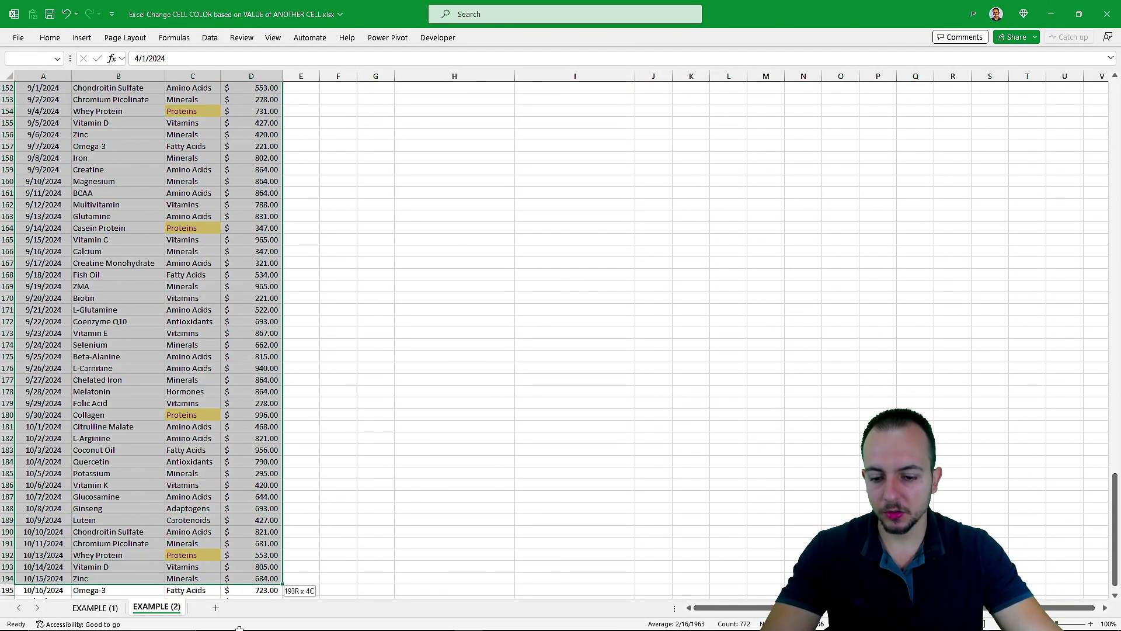
left_click_drag(239, 628, 239, 619)
scroll(237, 532, "up", 17)
scroll(201, 184, "up", 20)
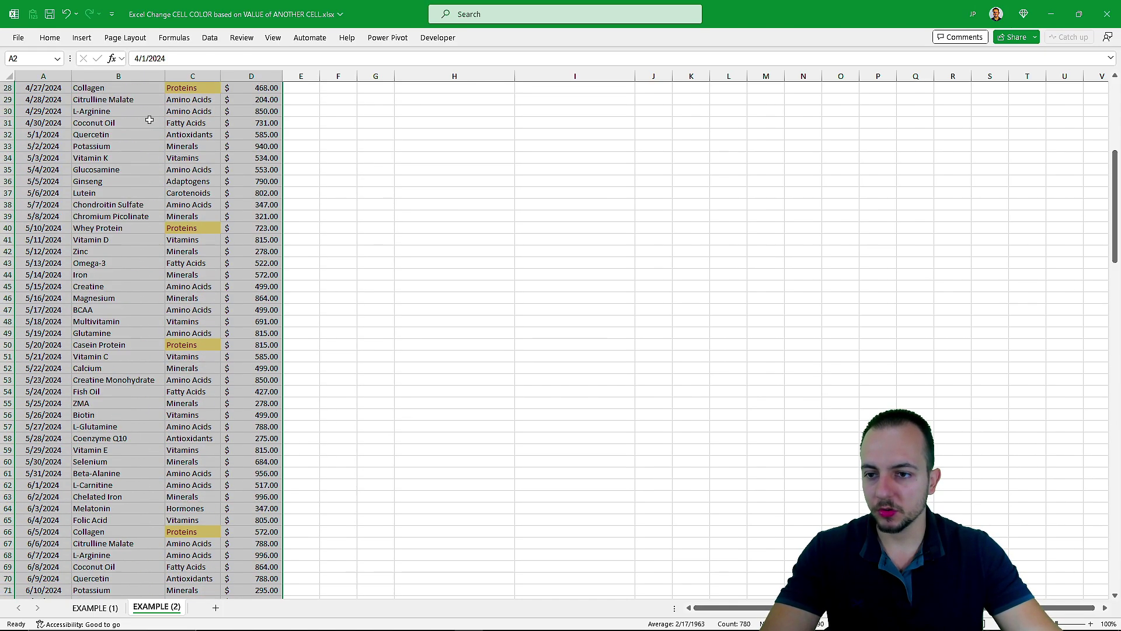
Step: Create a new conditional formatting rule of the type that uses a formula, keeping the table and entry cells in view
left_click(49, 38)
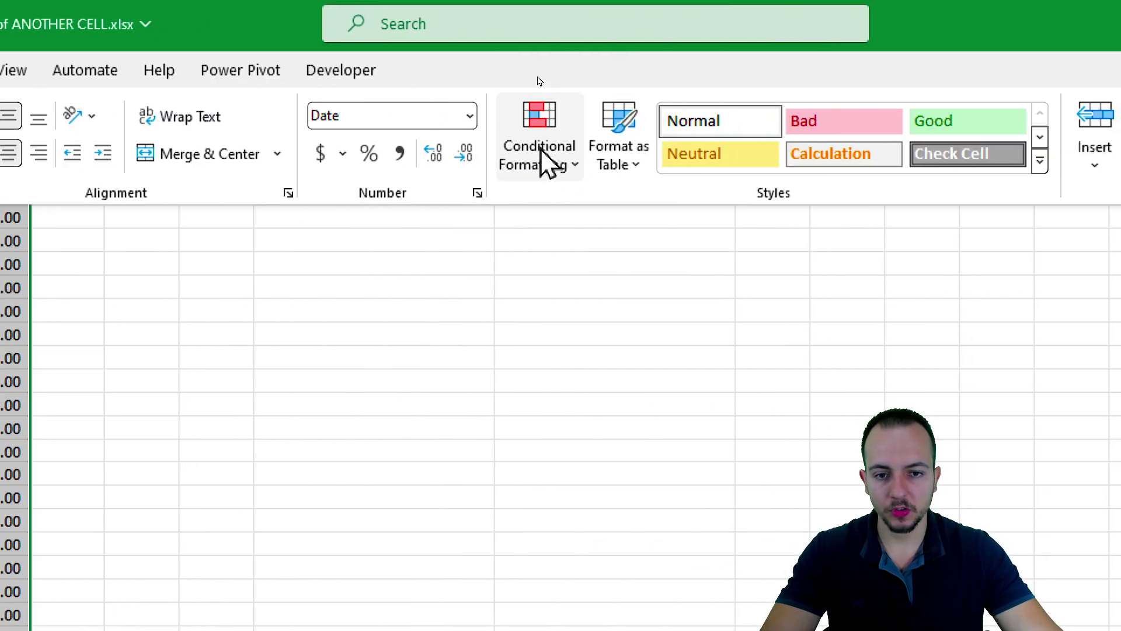
left_click(541, 149)
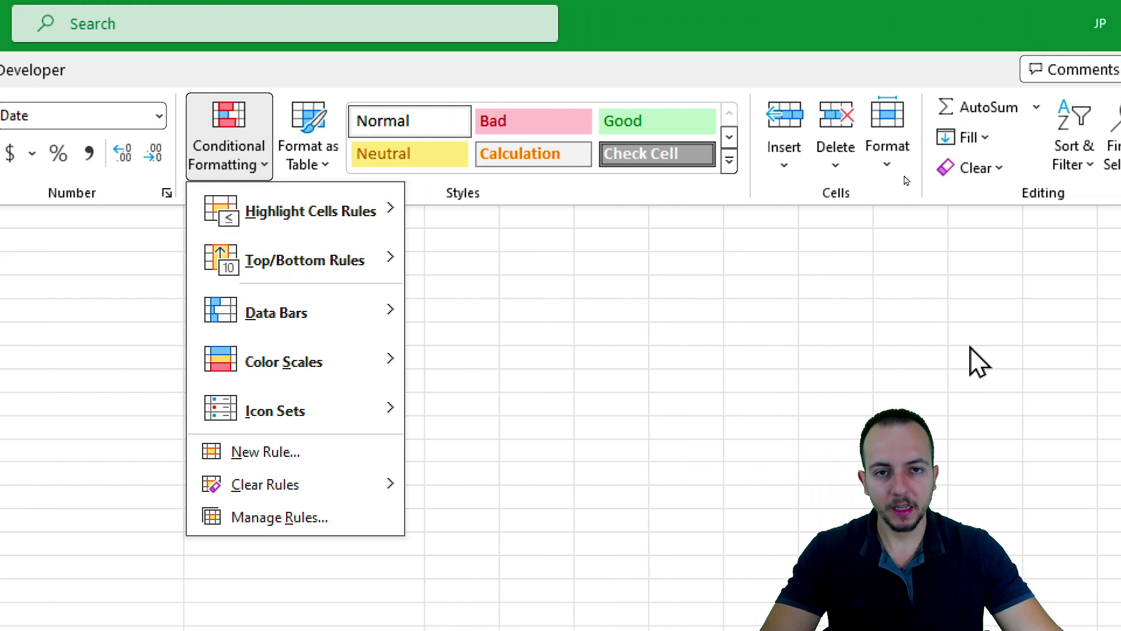
mouse_move(319, 221)
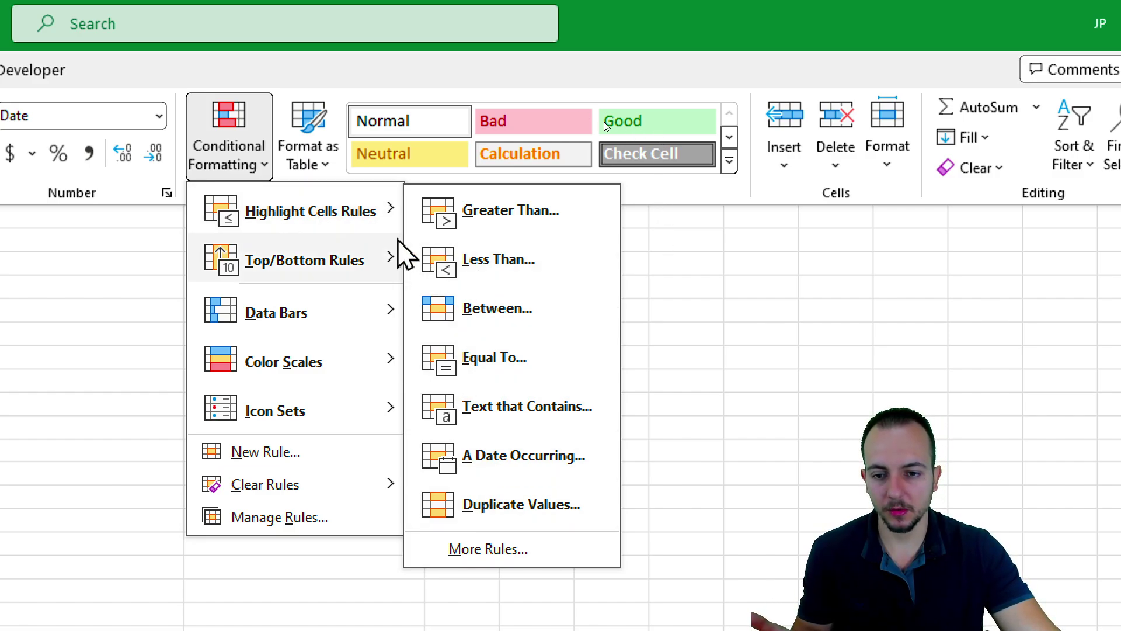
left_click(259, 461)
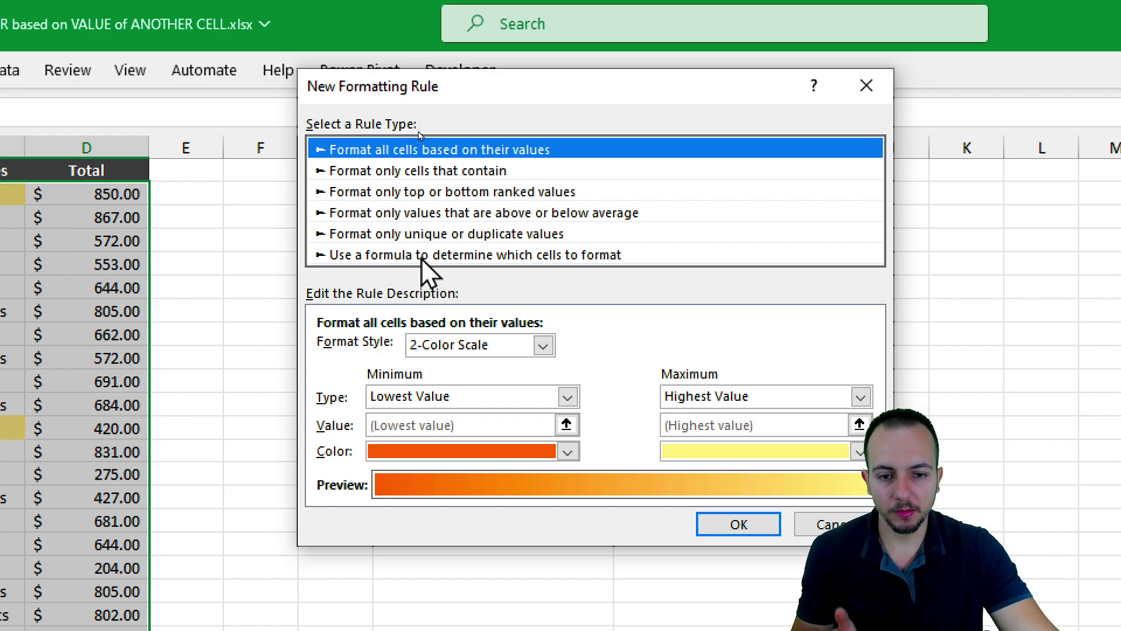
left_click(421, 258)
left_click_drag(435, 88, 323, 272)
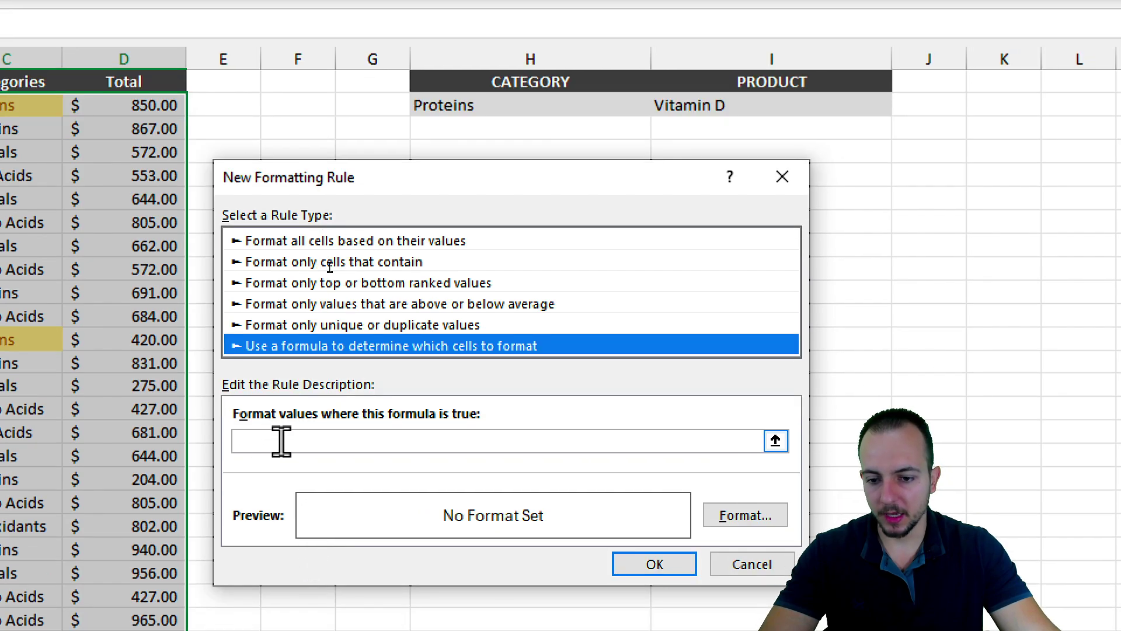
Step: Start the rule's formula with a reference to the first supplement cell, =$B$2
left_click(281, 441)
type("=")
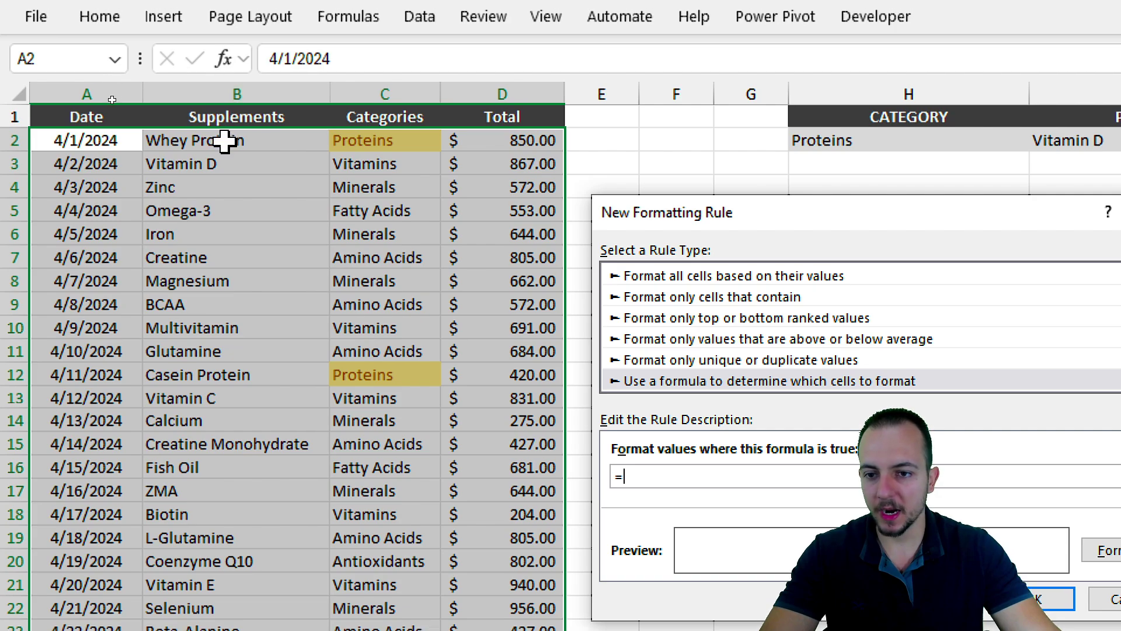
left_click(225, 140)
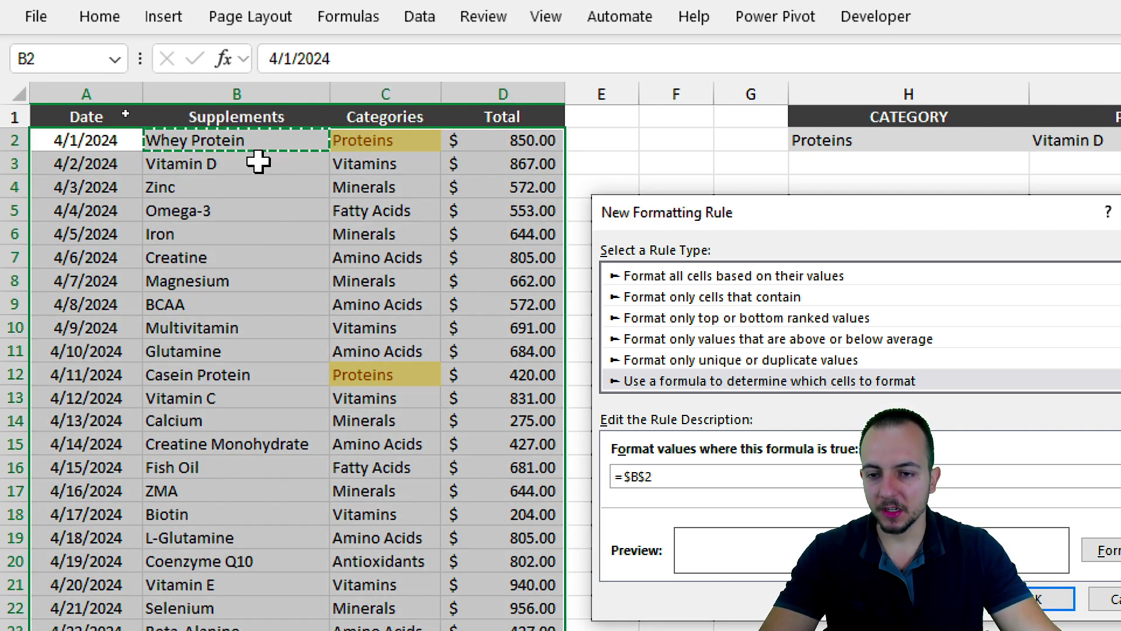
Step: Examine the equality condition between the supplement in B2 and the product in I2
mouse_move(252, 125)
left_mouse_down()
mouse_move(304, 126)
mouse_move(204, 109)
left_mouse_up()
left_click_drag(591, 138, 679, 138)
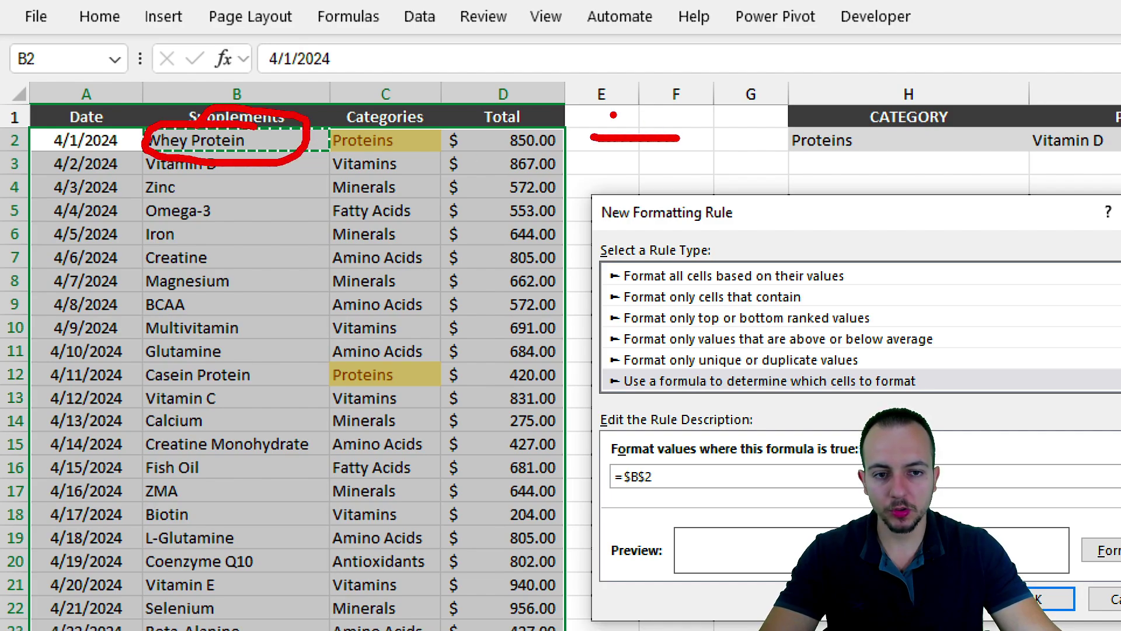
left_click_drag(592, 112, 640, 111)
mouse_move(1090, 104)
left_mouse_down()
mouse_move(1000, 124)
mouse_move(1040, 102)
mouse_move(983, 167)
left_mouse_up()
left_click_drag(943, 211, 986, 178)
left_click_drag(965, 181, 981, 197)
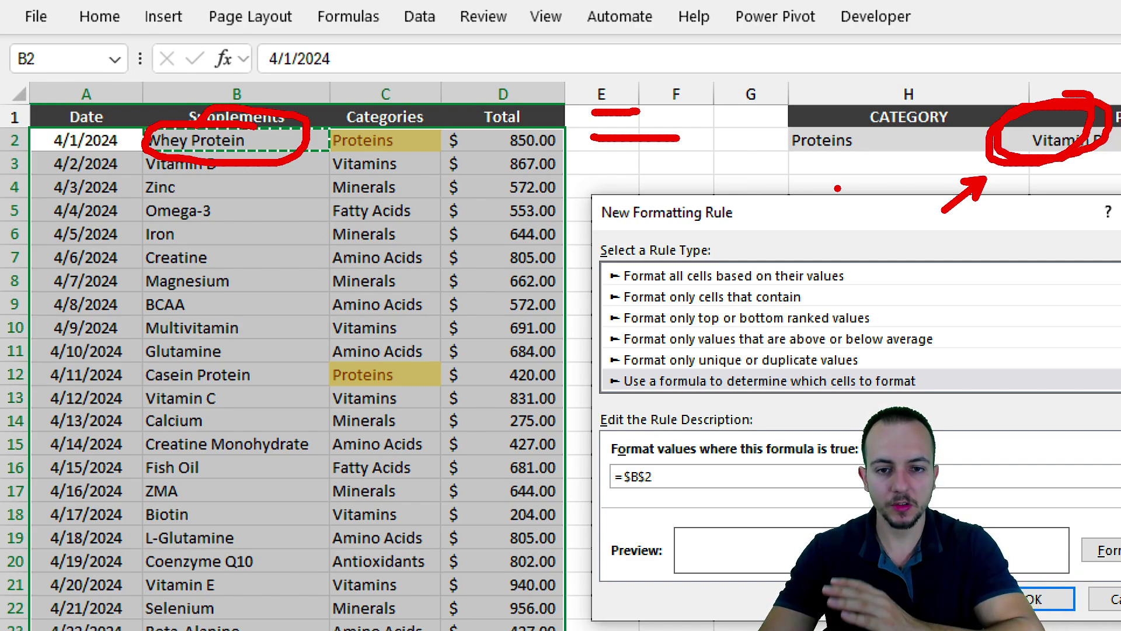
Step: Locate the first supplement cell and the product entry cell that the rule's formula has to compare
key("Escape")
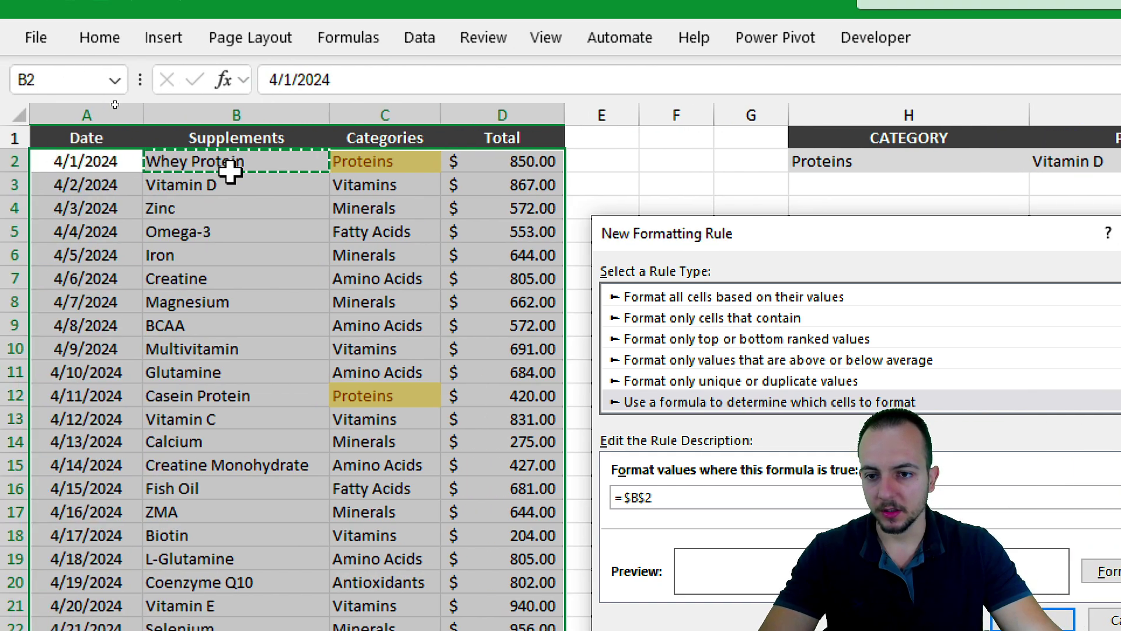
left_click_drag(230, 172, 316, 153)
left_click_drag(176, 146, 246, 225)
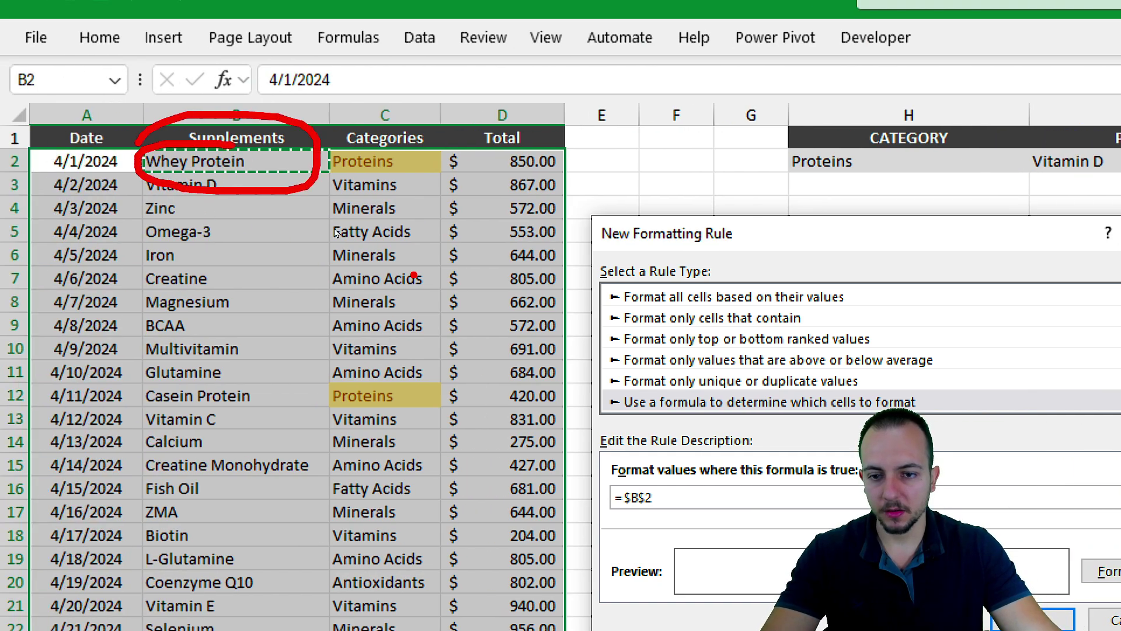
key("Escape")
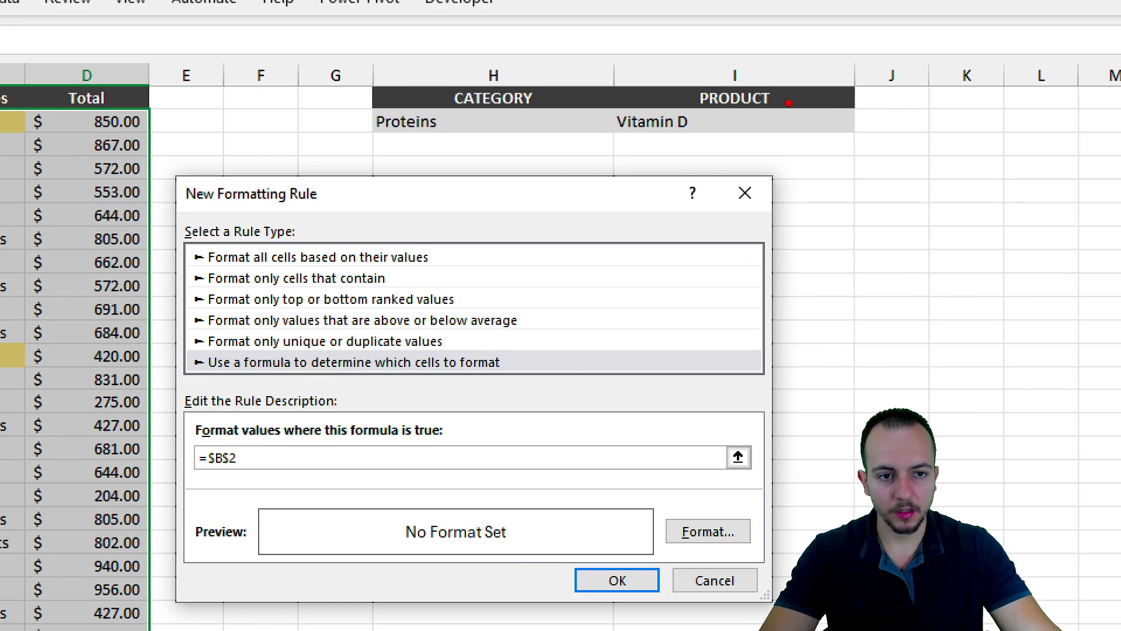
mouse_move(759, 58)
left_mouse_down()
mouse_move(800, 120)
mouse_move(607, 149)
left_mouse_up()
left_click(527, 166)
key("Escape")
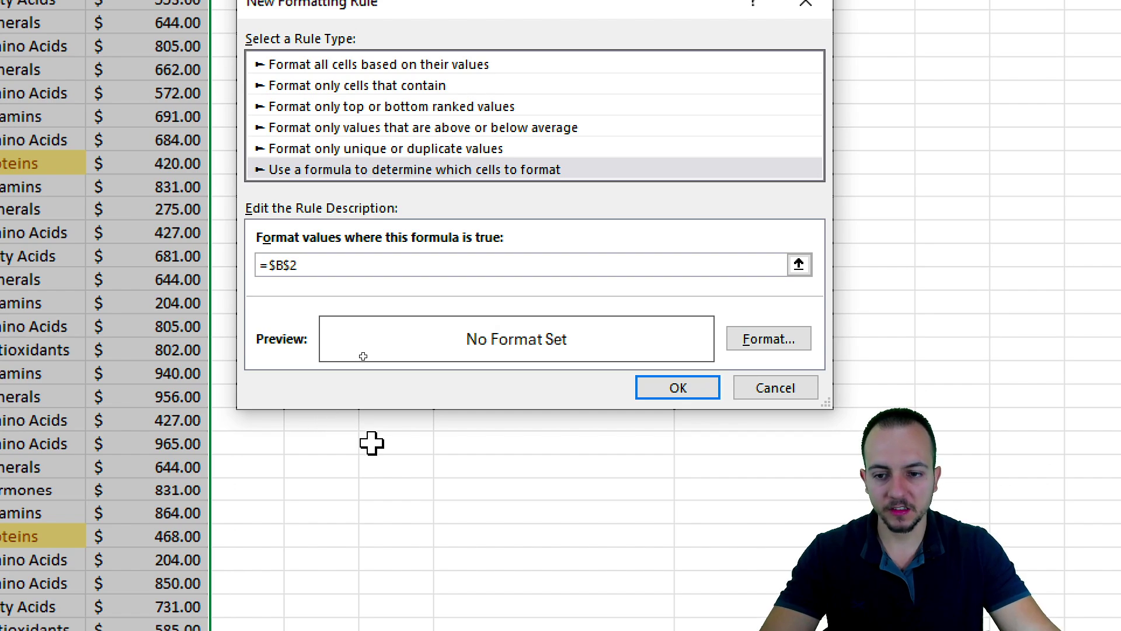
Step: Complete the rule's formula as =$B2=$I$2, locking only the column of the supplement reference
left_click(341, 339)
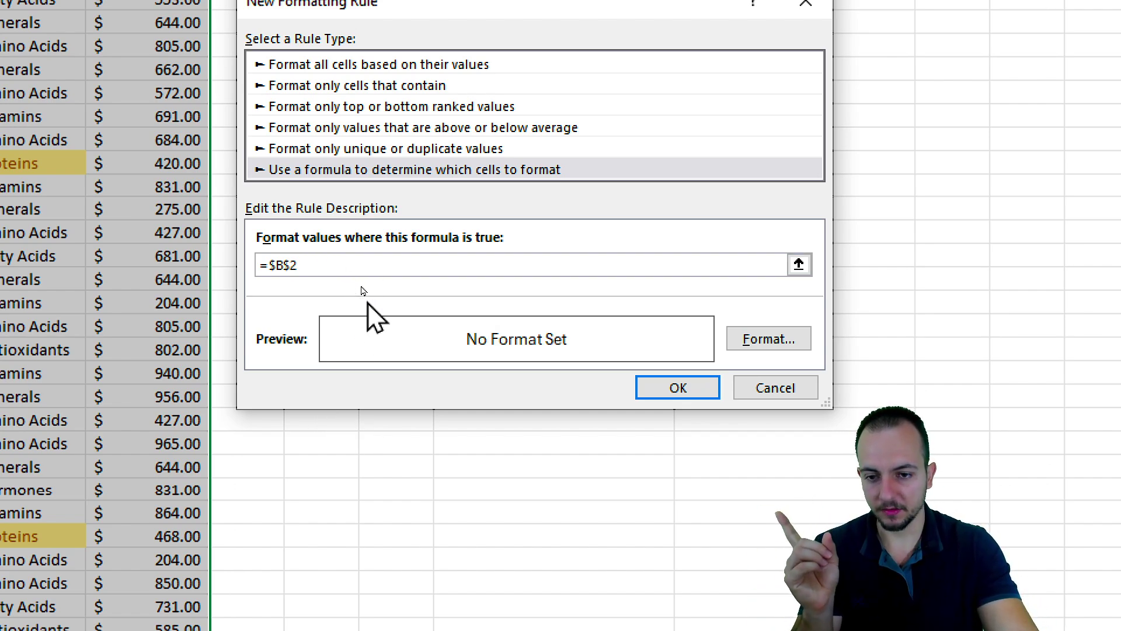
type("=")
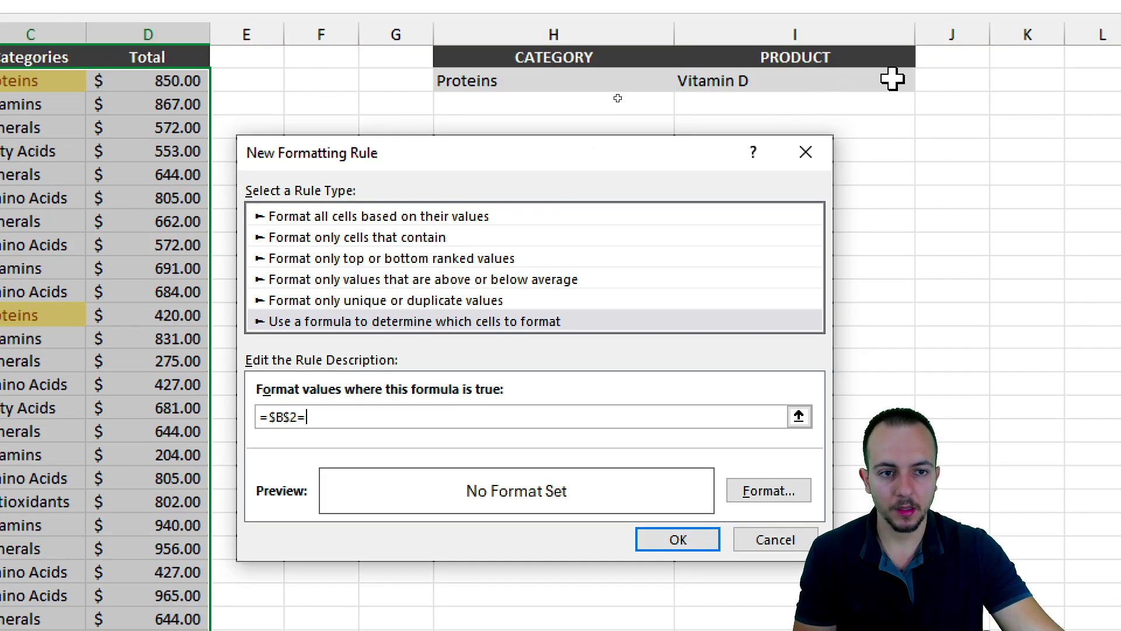
left_click(847, 85)
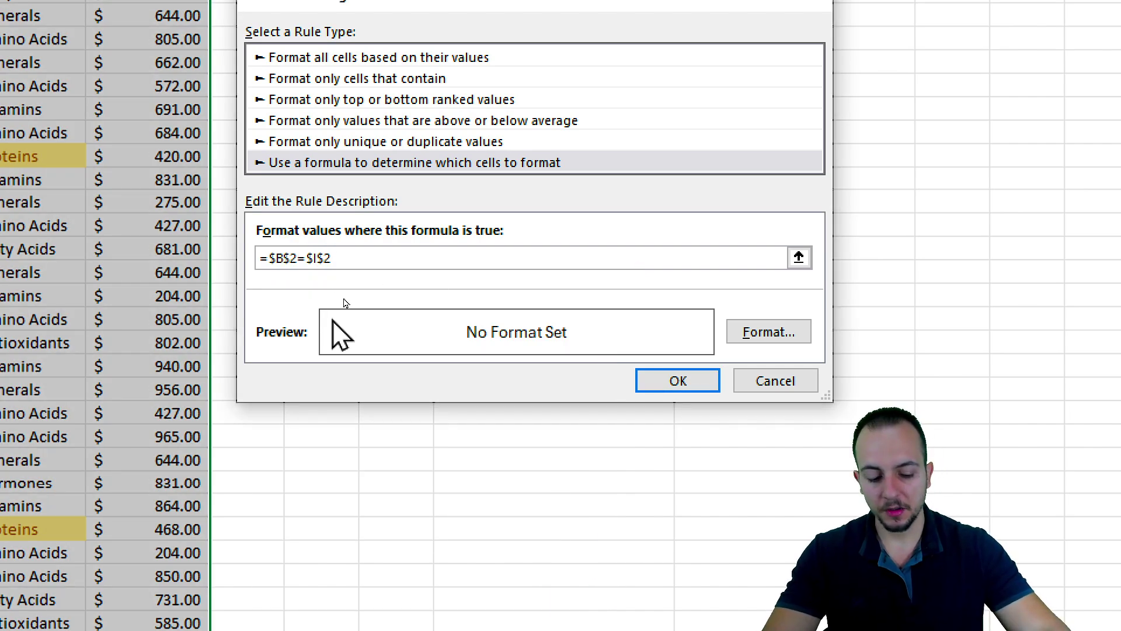
key("BackSpace")
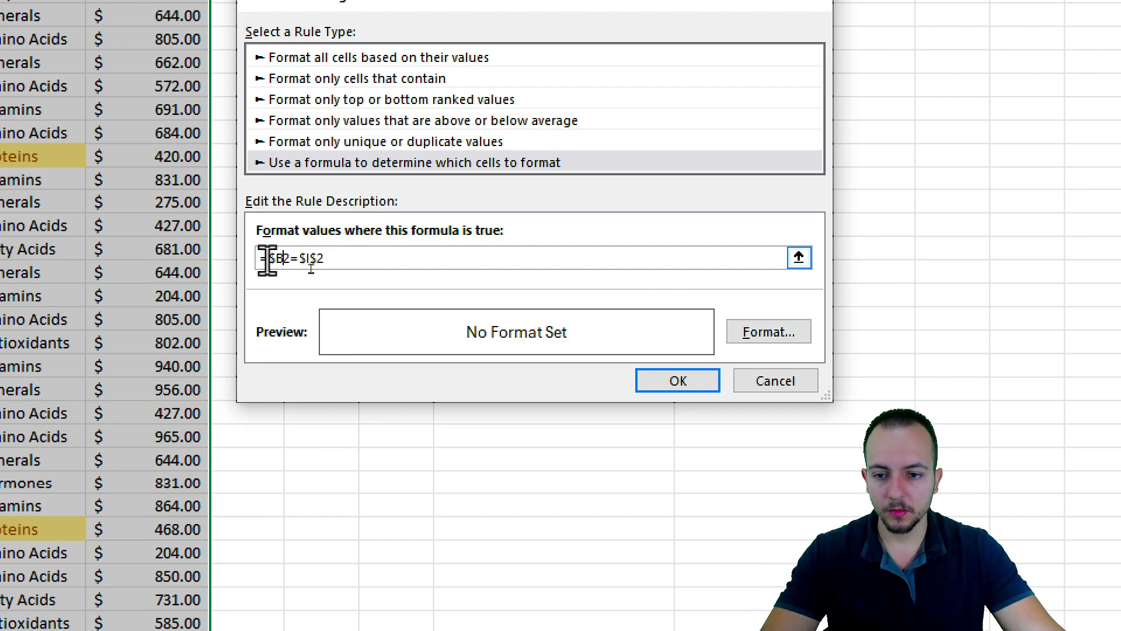
mouse_move(268, 258)
left_mouse_down()
mouse_move(298, 261)
mouse_move(284, 260)
left_mouse_up()
left_click(353, 266)
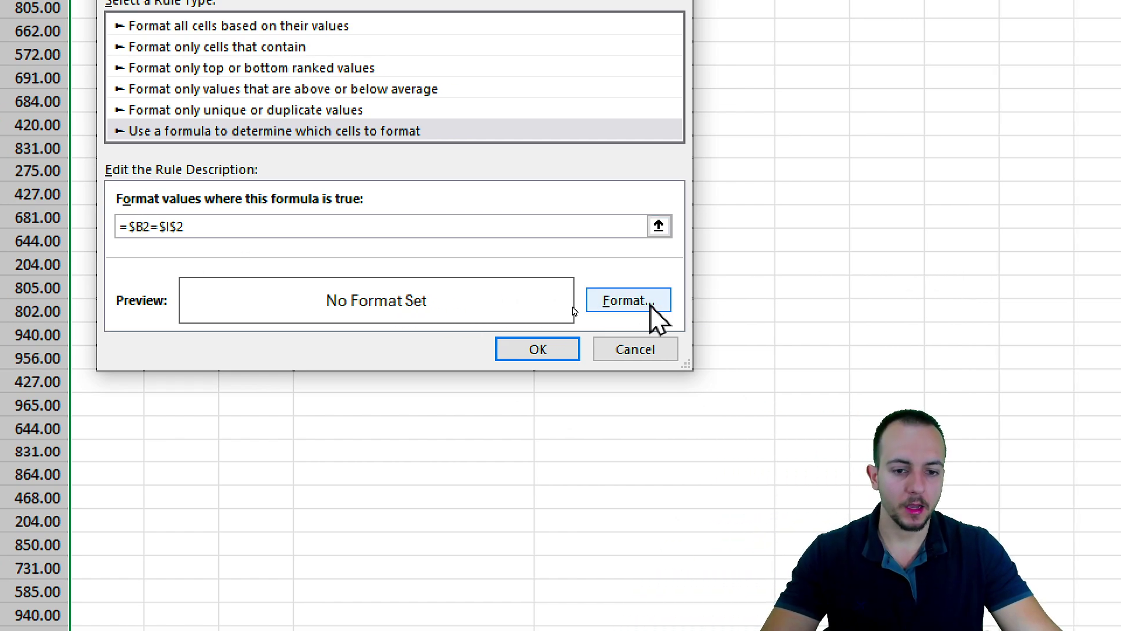
Step: Give the rule a light pink fill from the standard colors and create it
left_click(788, 305)
left_click(388, 18)
left_click(495, 216)
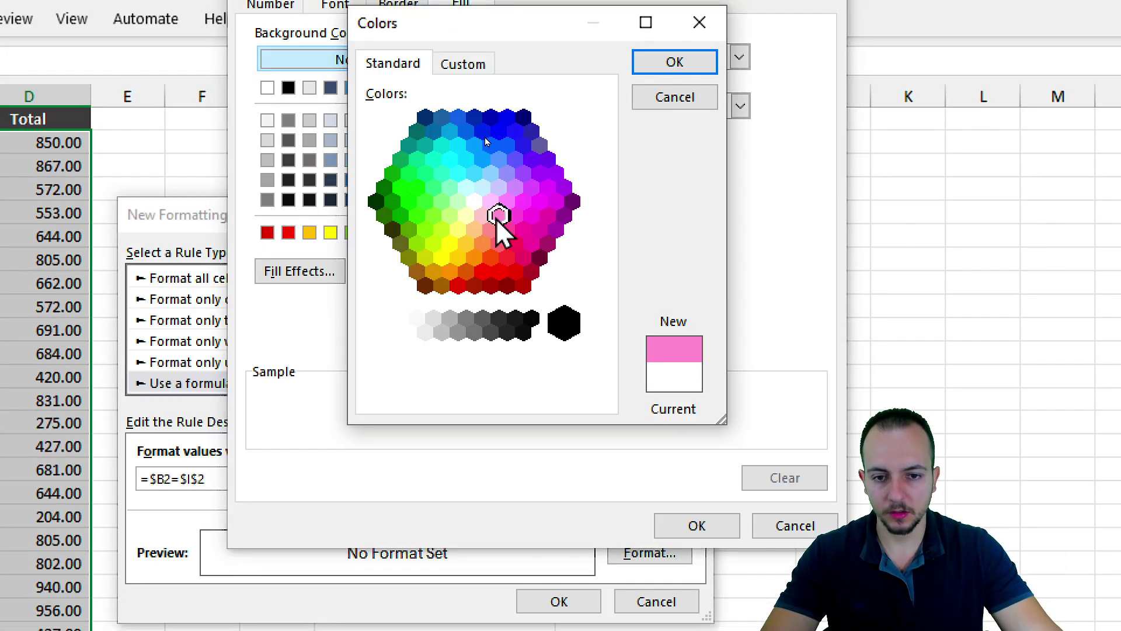
left_click(491, 202)
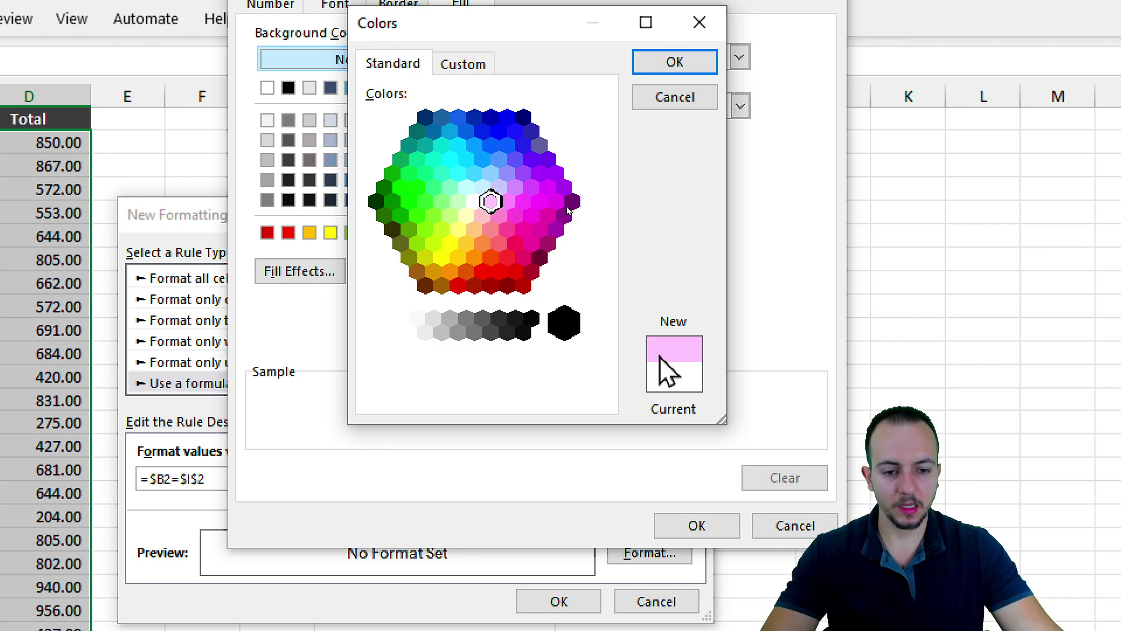
key("Return")
left_click(710, 535)
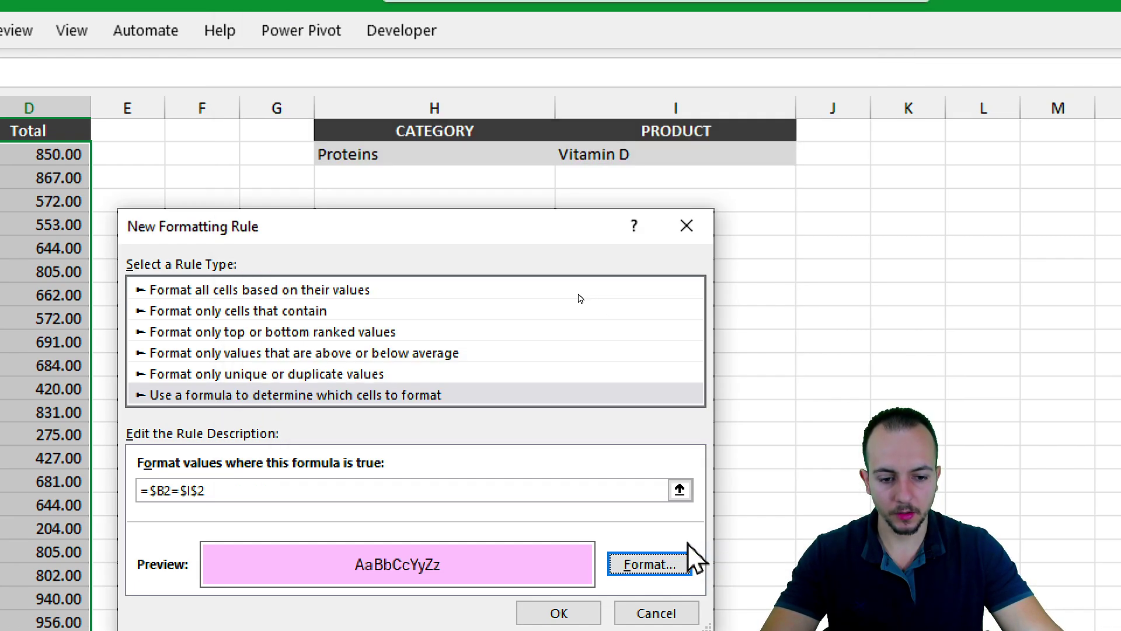
left_click(518, 328)
left_click(455, 251)
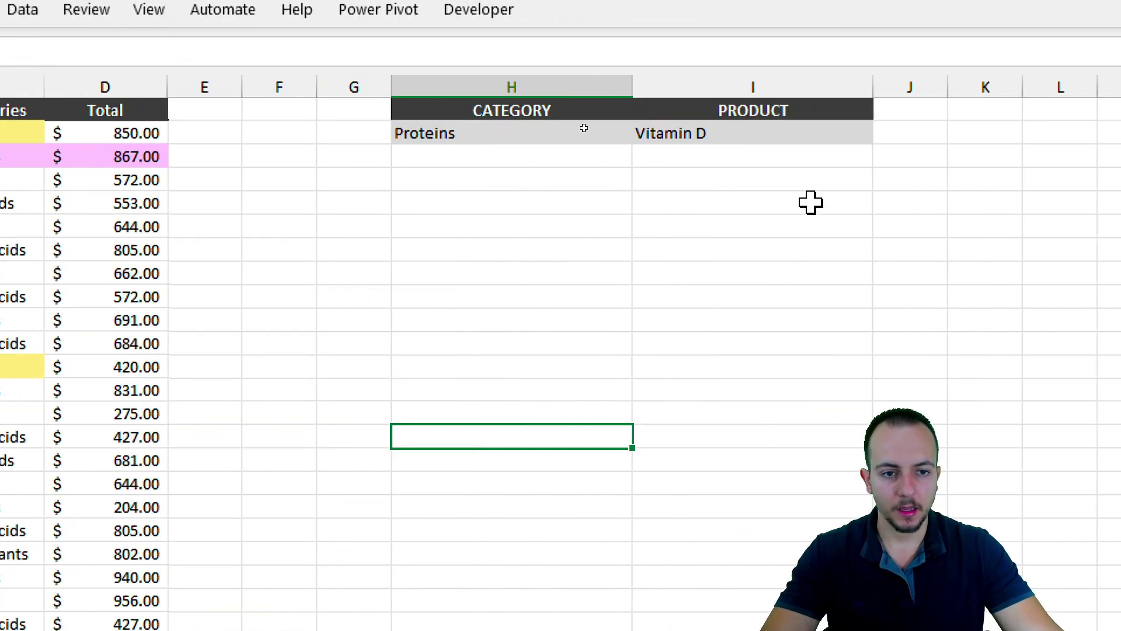
Step: Change the category in H2 to Vitamins
left_click(1092, 108)
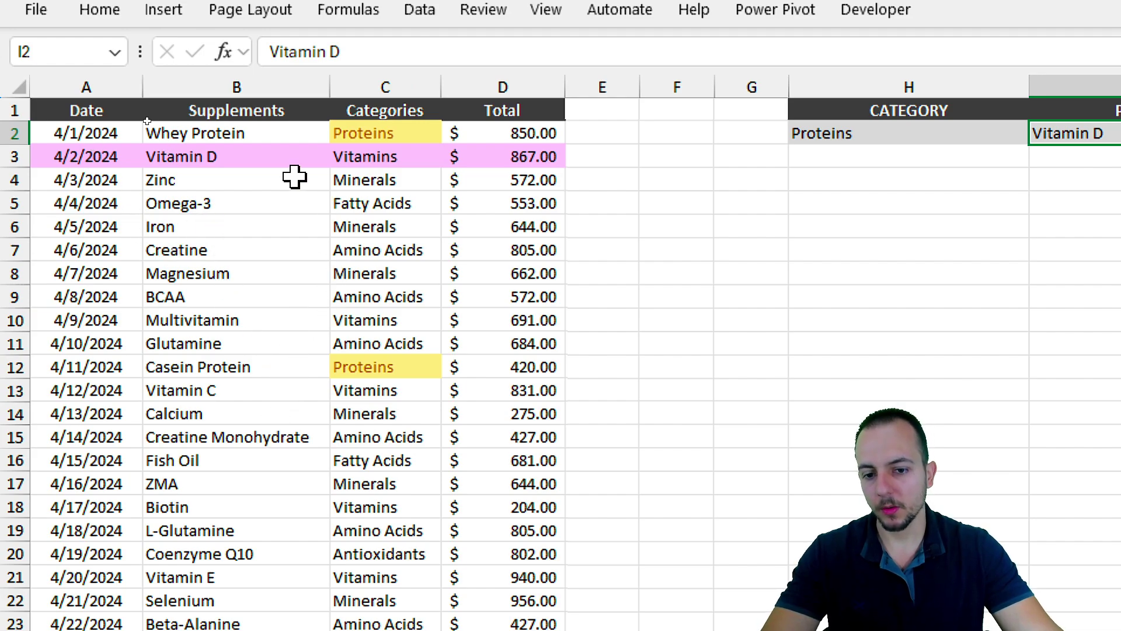
left_click(931, 140)
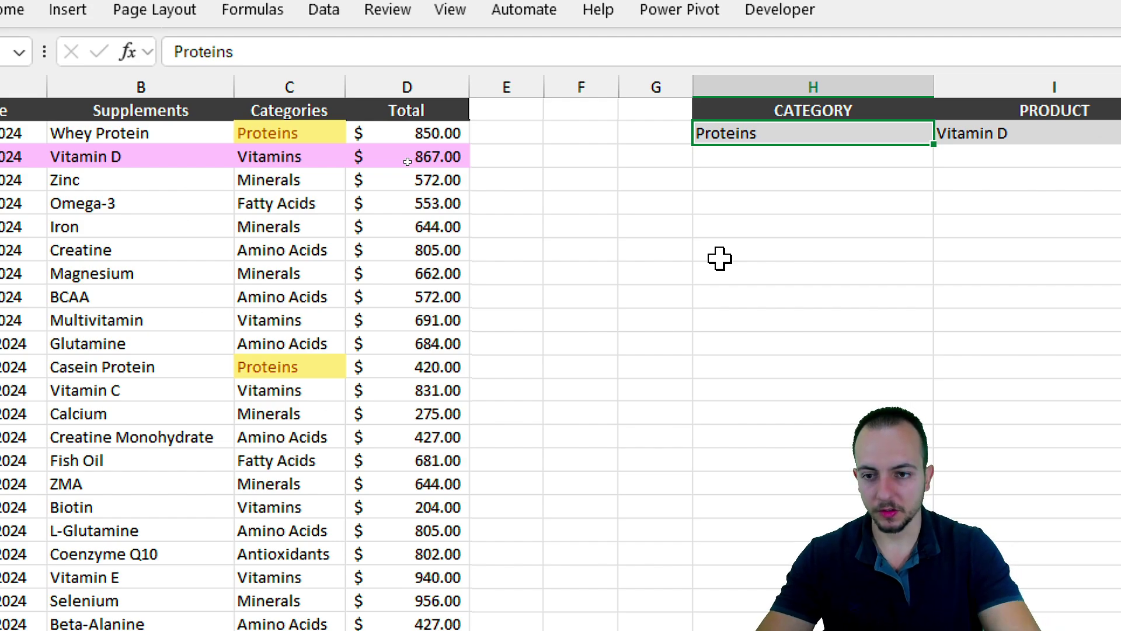
type("Vitamins")
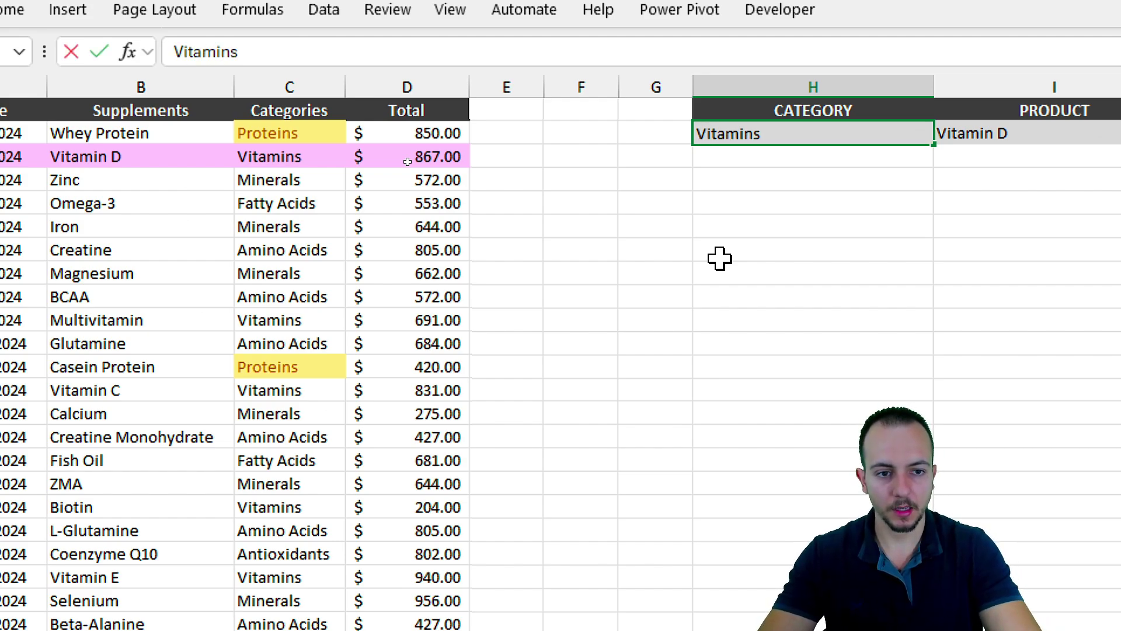
key("Return")
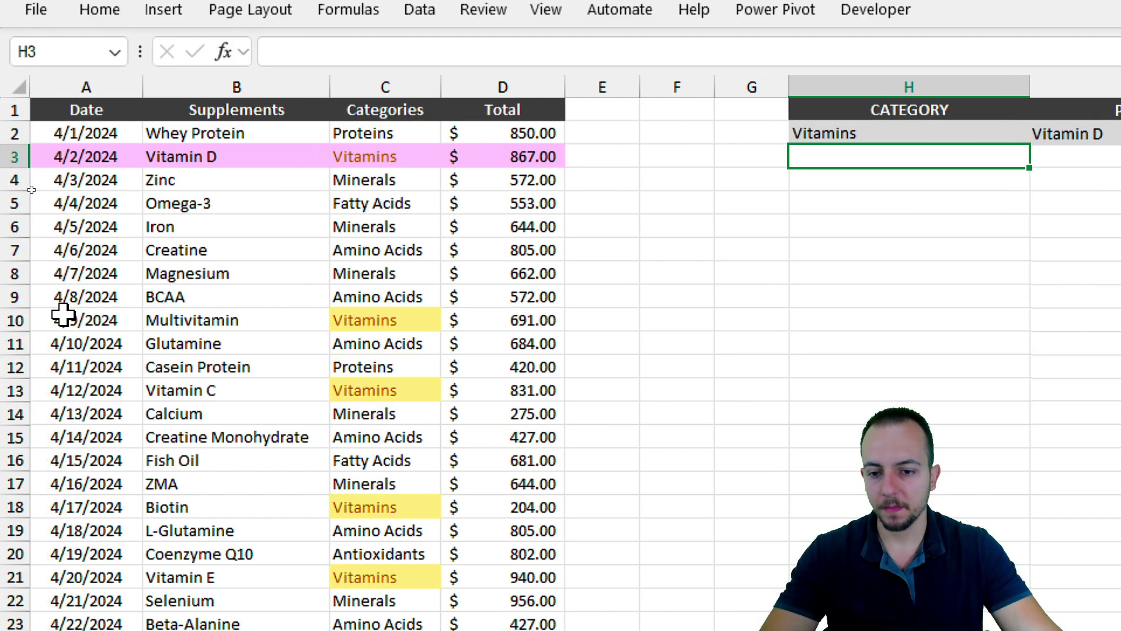
Step: Examine the highlighting of the Vitamins category in row 10 and of the whole Vitamin D row
mouse_move(316, 295)
left_mouse_down()
mouse_move(447, 339)
mouse_move(508, 403)
left_mouse_up()
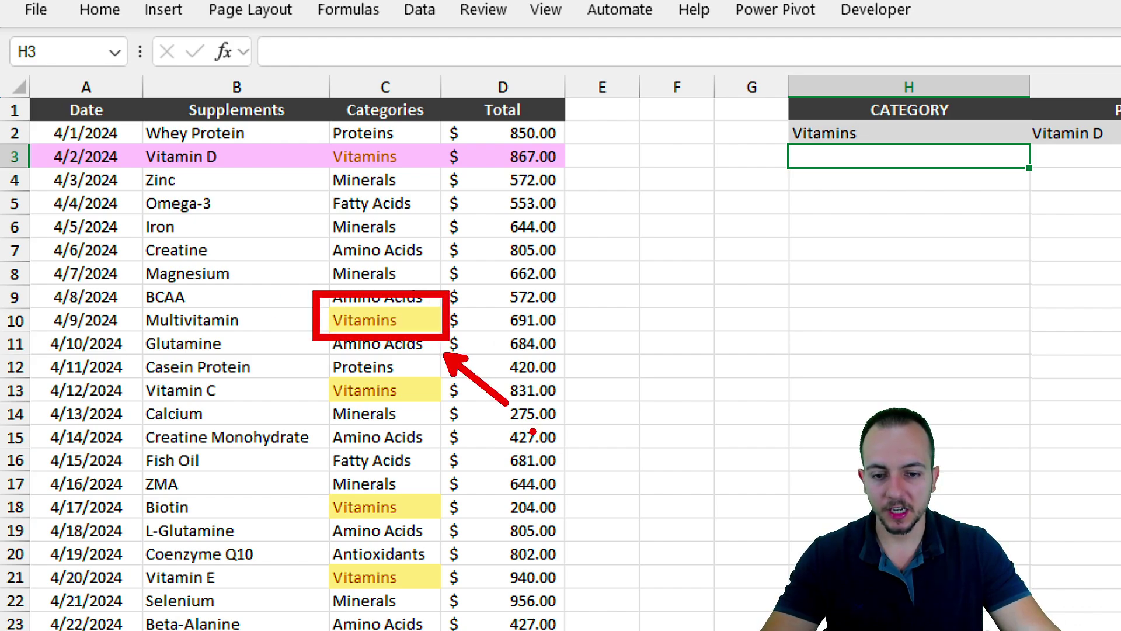
key("ctrl+z")
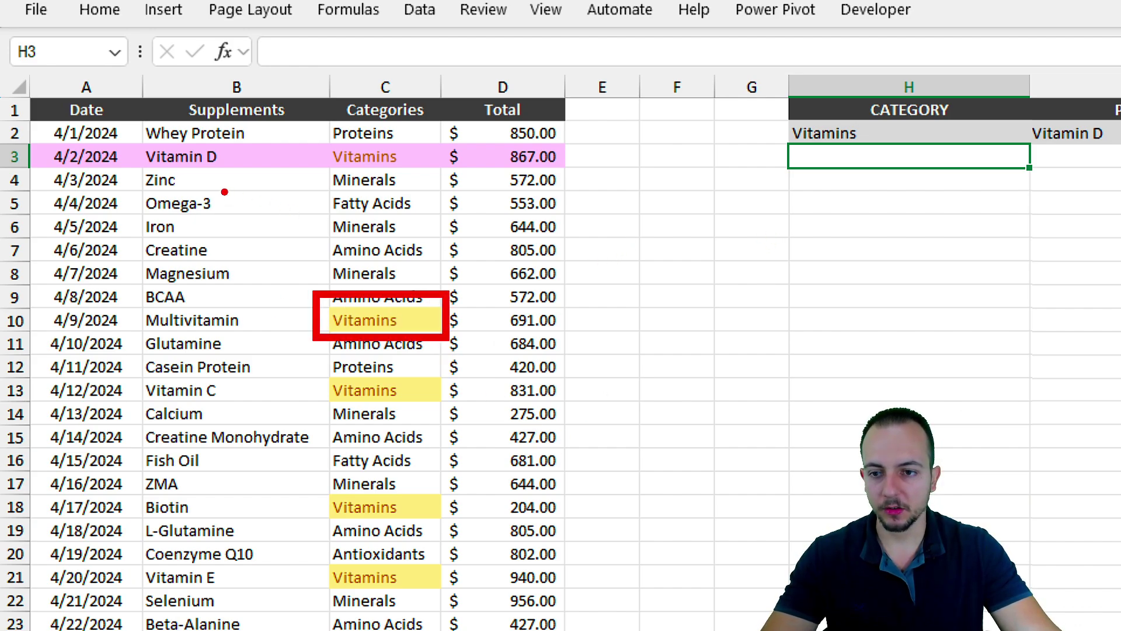
key("ctrl+z")
mouse_move(27, 137)
left_mouse_down()
mouse_move(288, 182)
mouse_move(577, 172)
mouse_move(637, 262)
left_mouse_up()
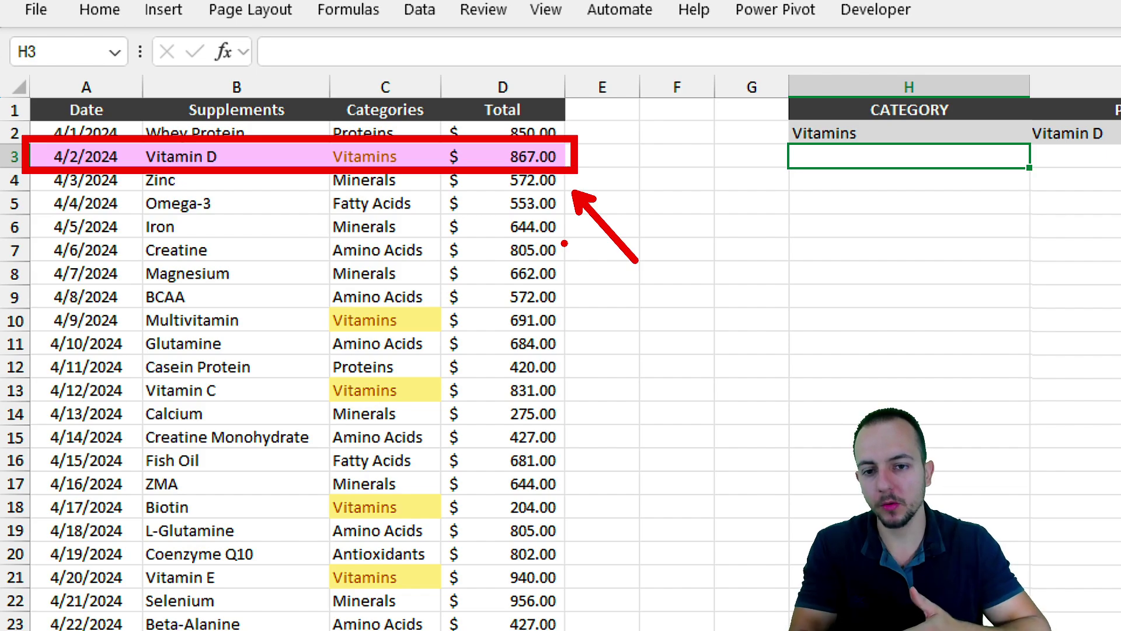
key("e")
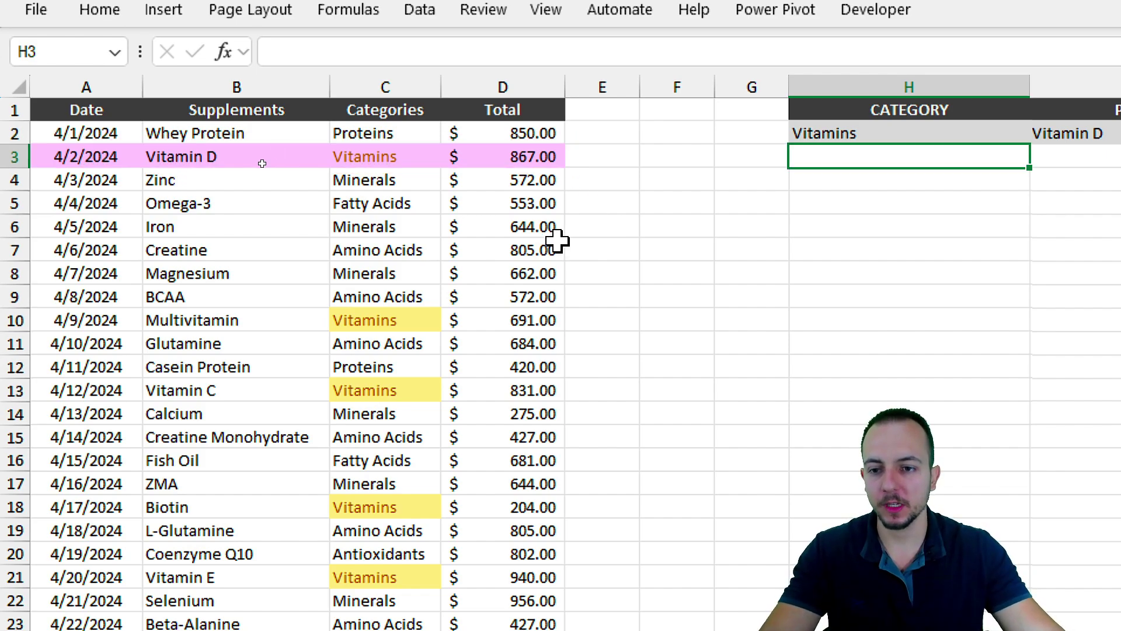
mouse_move(28, 136)
left_mouse_down()
mouse_move(187, 173)
mouse_move(571, 171)
mouse_move(621, 275)
left_mouse_up()
key("e")
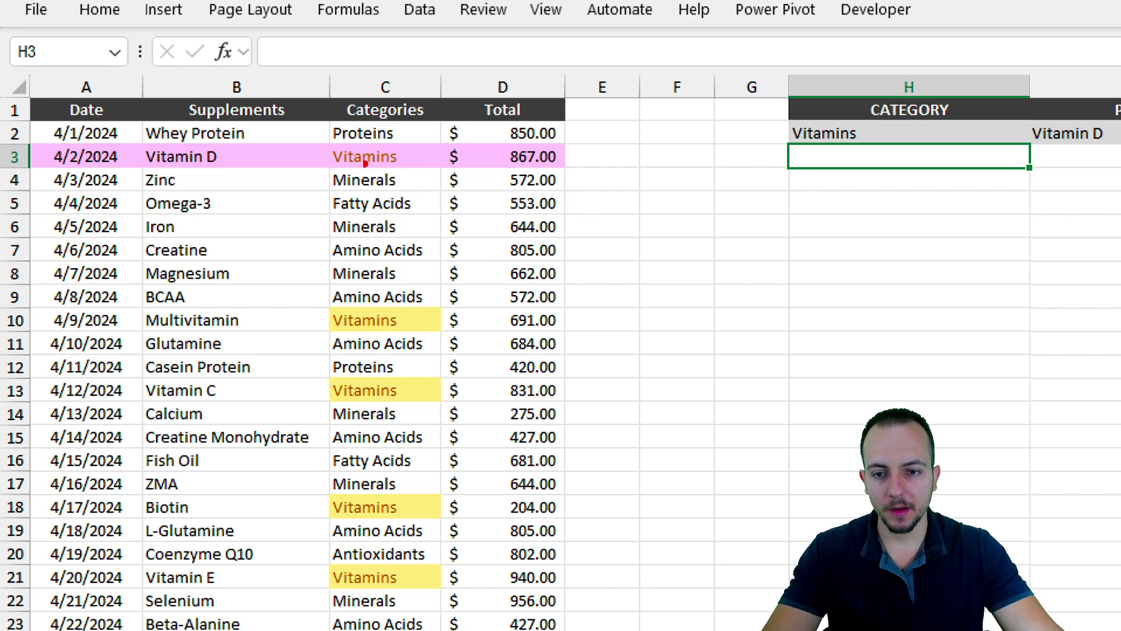
Step: Compare the formatting of category cell C3 in the Vitamin D row with the entry in H2 and the other Vitamins cells
mouse_move(323, 142)
left_mouse_down()
mouse_move(439, 172)
mouse_move(500, 248)
left_mouse_up()
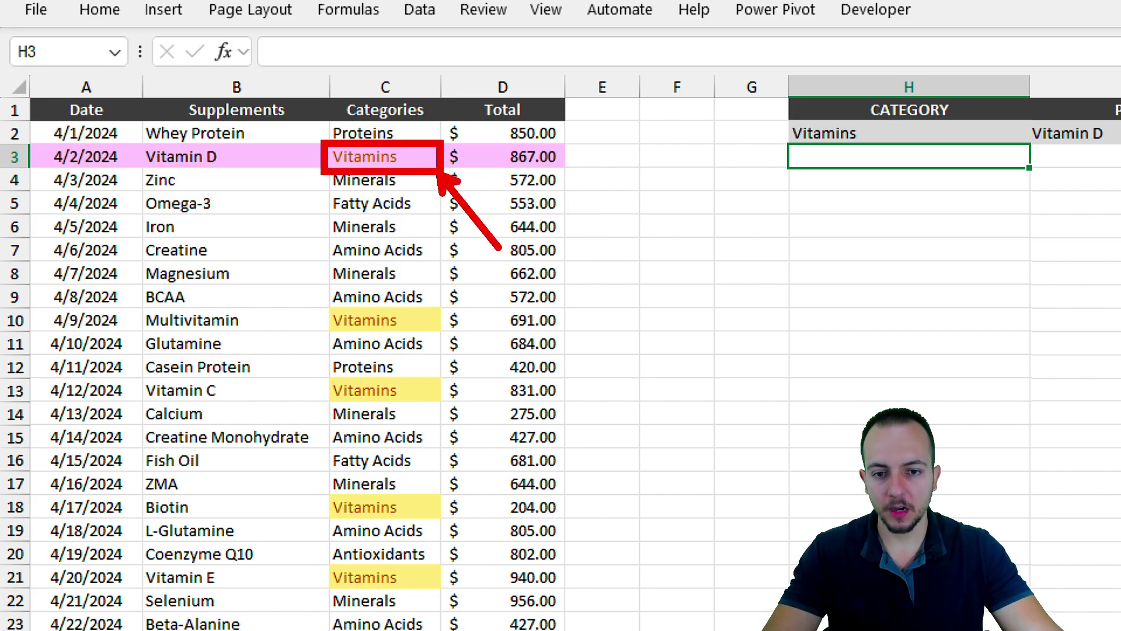
mouse_move(885, 88)
left_mouse_down()
mouse_move(876, 187)
mouse_move(817, 74)
left_mouse_up()
mouse_move(813, 229)
left_mouse_down()
mouse_move(836, 229)
mouse_move(808, 362)
left_mouse_up()
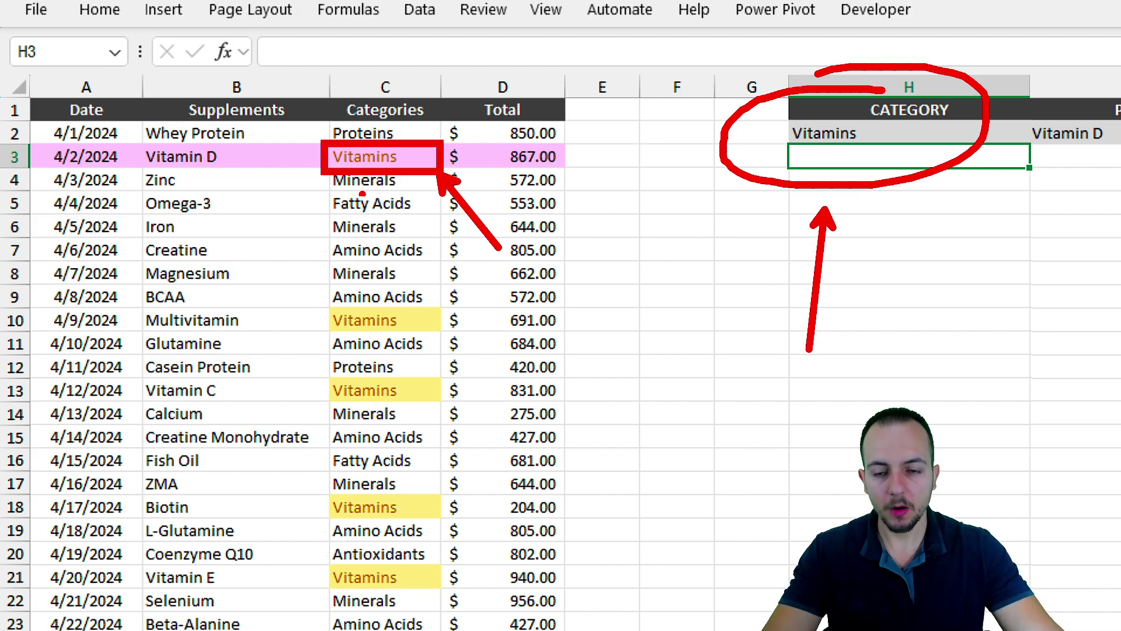
key("ctrl+z")
key("ctrl+z")
key("ctrl+z")
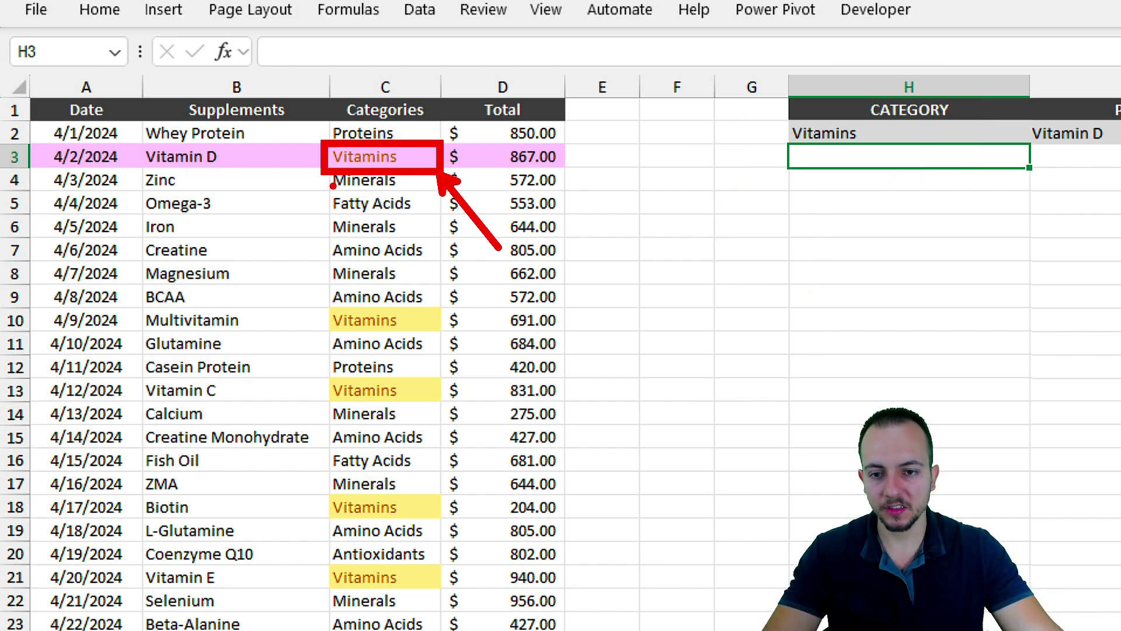
left_click_drag(333, 185, 292, 224)
key("ctrl+z")
mouse_move(409, 286)
left_mouse_down()
mouse_move(356, 283)
mouse_move(374, 289)
left_mouse_up()
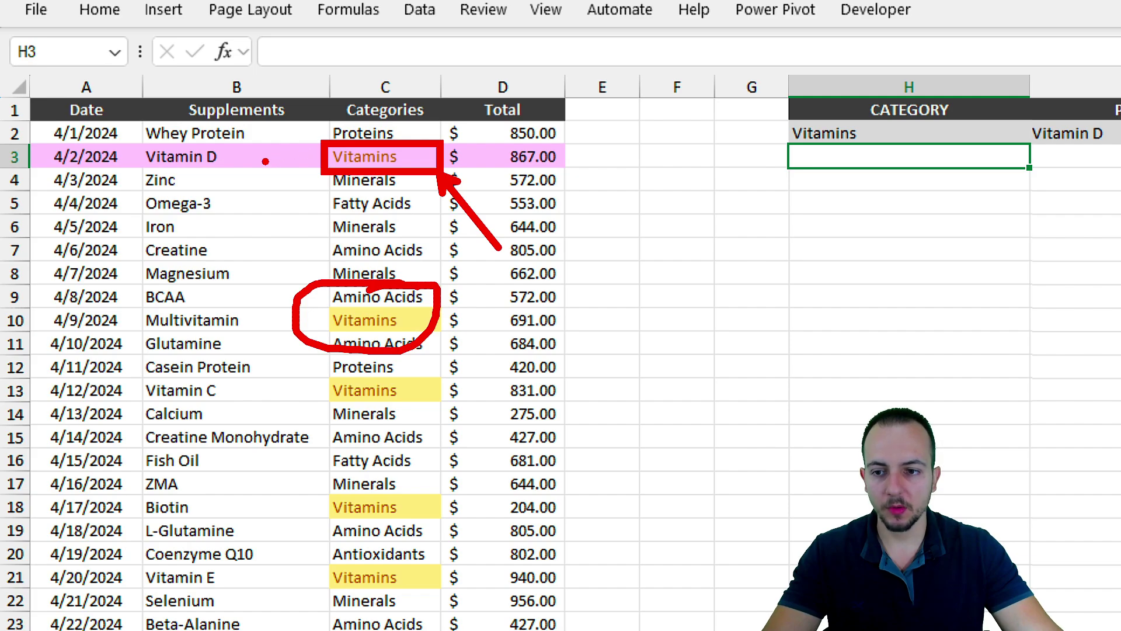
mouse_move(23, 139)
left_mouse_down()
mouse_move(568, 174)
mouse_move(652, 244)
left_mouse_up()
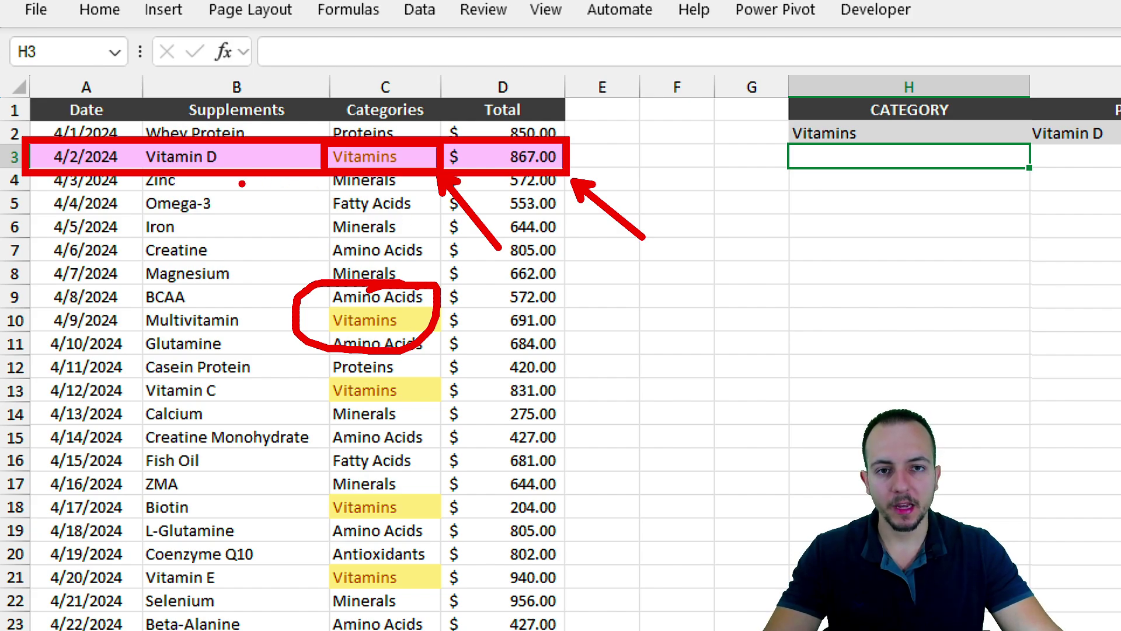
key("Escape")
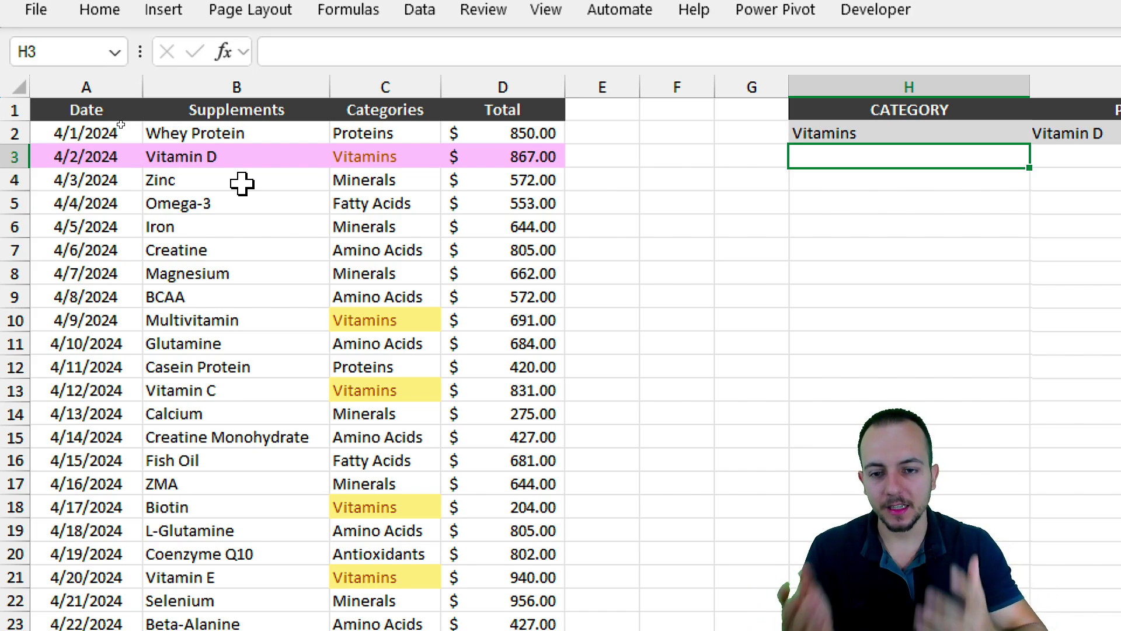
key("ctrl+2")
left_click_drag(328, 134, 444, 175)
key("Escape")
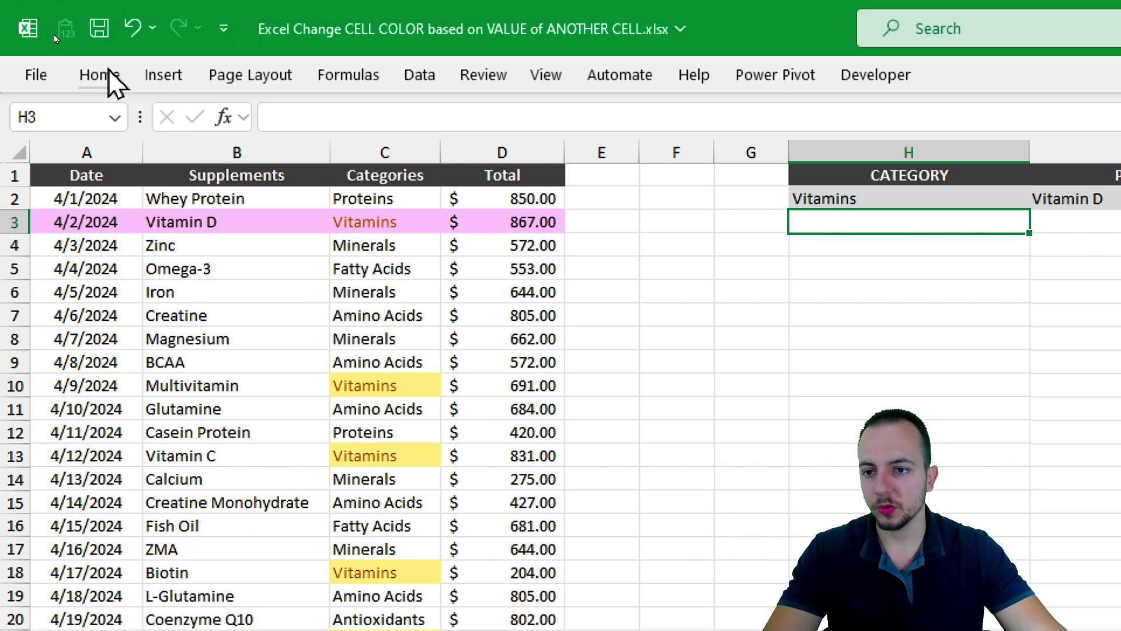
Step: Open the Conditional Formatting Rules Manager and show the formatting rules for This Worksheet
left_click(105, 10)
left_click(946, 167)
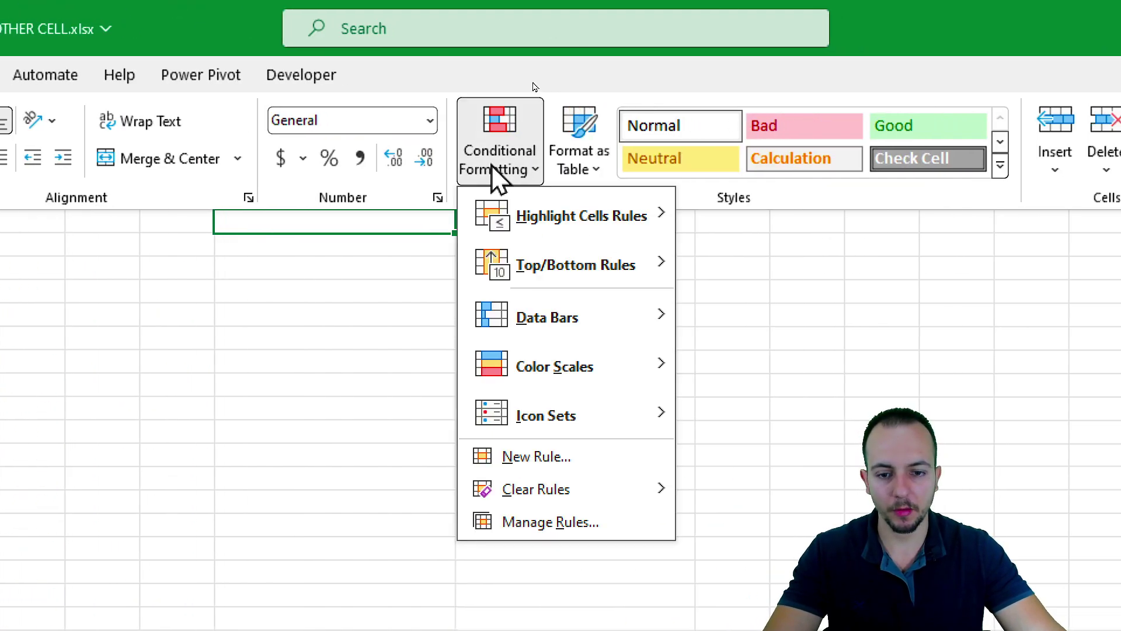
left_click(543, 523)
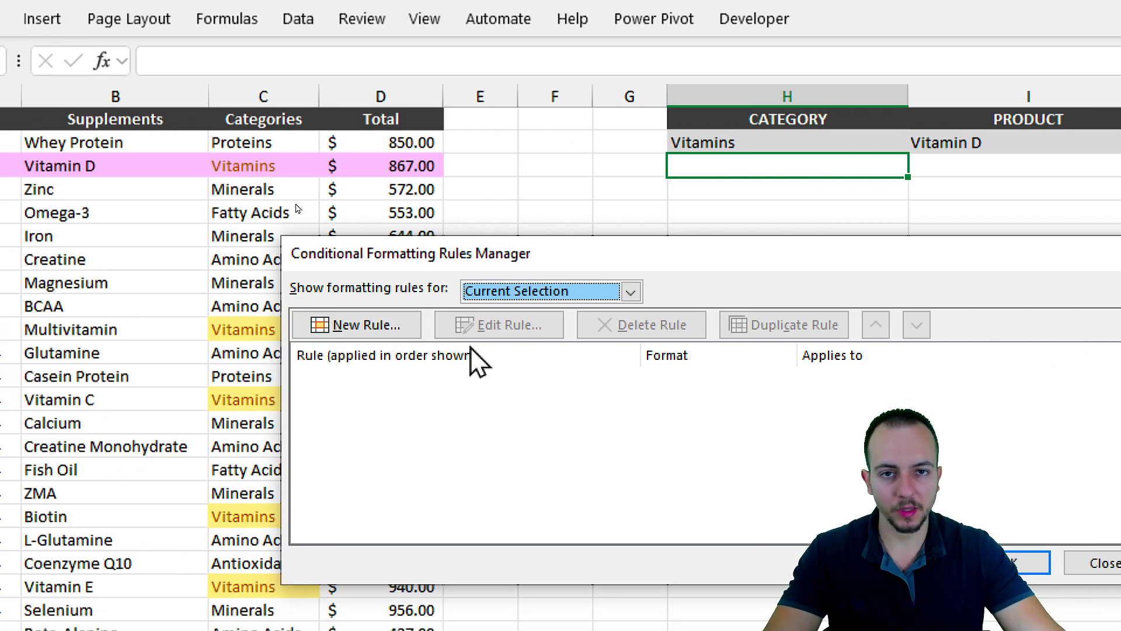
left_click(541, 292)
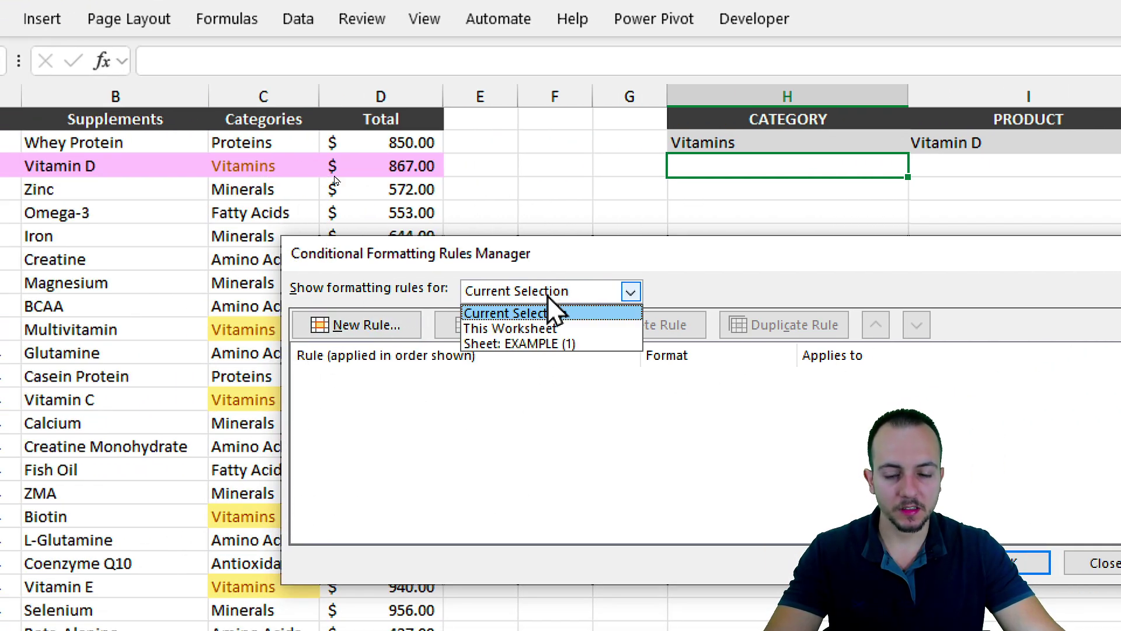
left_click(543, 330)
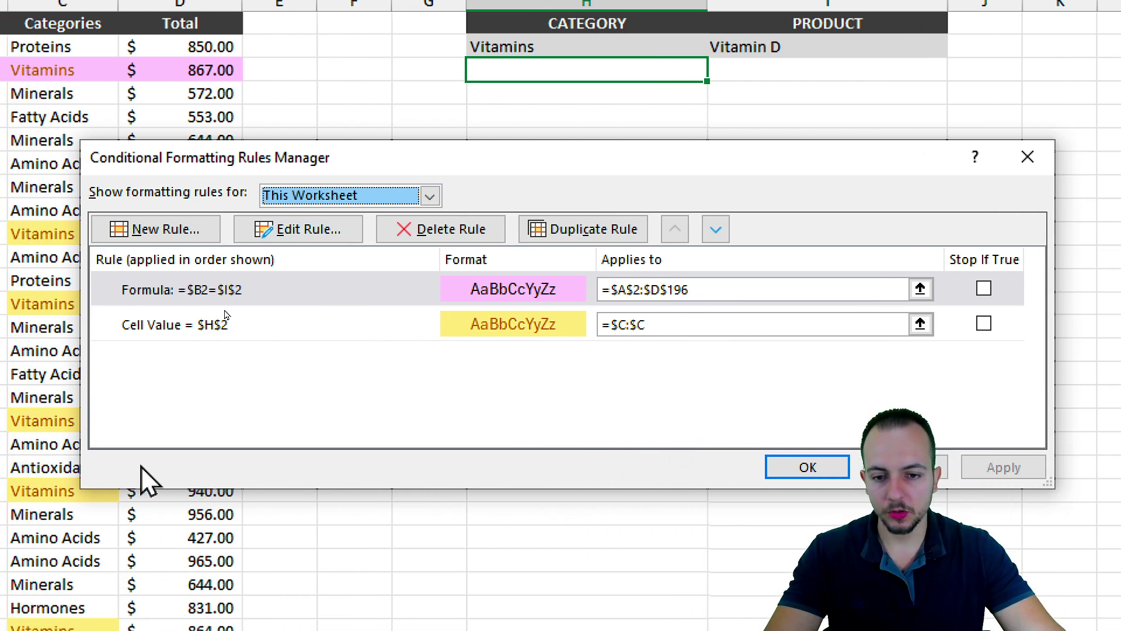
Step: Compare the =$B2=$I$2 formula rule with the Cell Value = $H$2 rule in the rules list
left_click(327, 325)
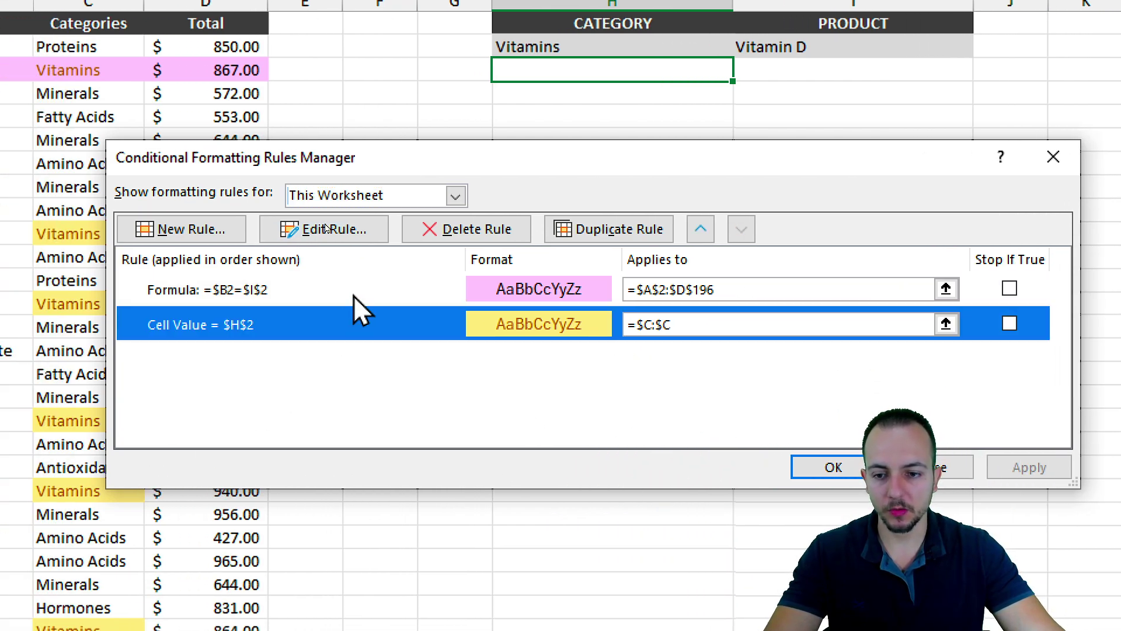
key("Up")
key("Down")
left_click(385, 289)
left_click(377, 325)
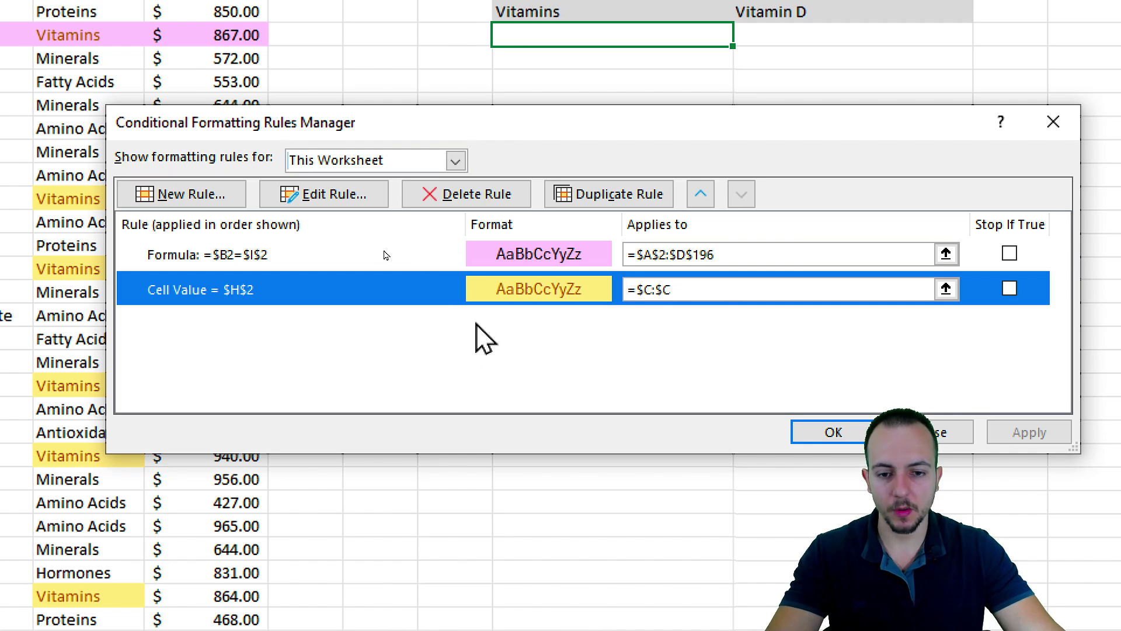
Step: Try placing the =$B2=$I$2 rule below the Cell Value = $H$2 rule and restore the original order
left_click(444, 257)
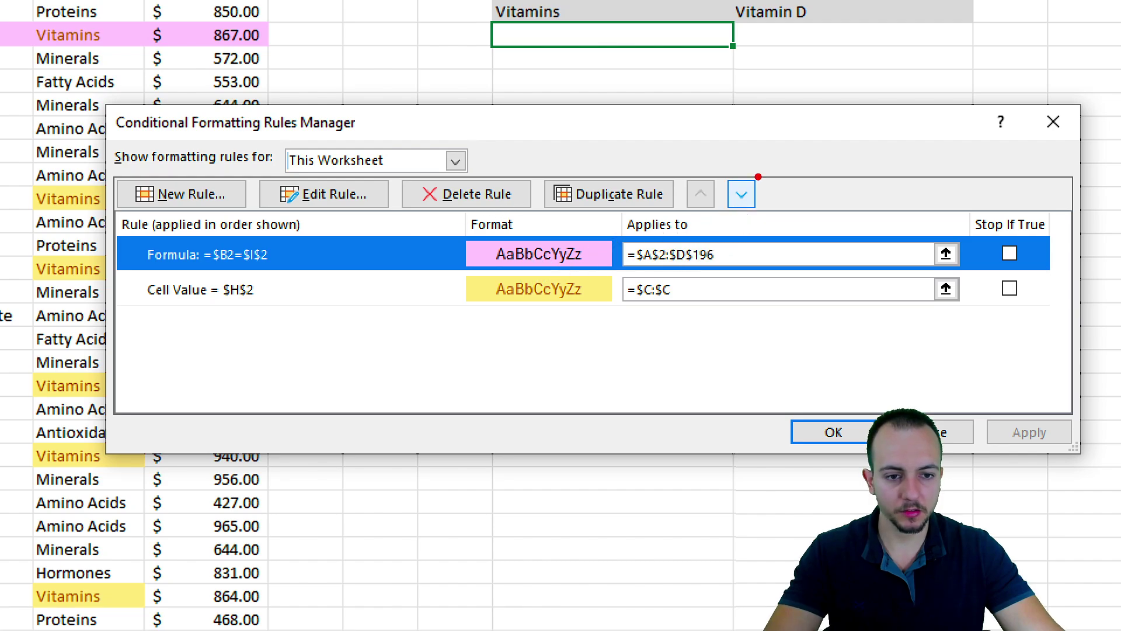
left_click(742, 198)
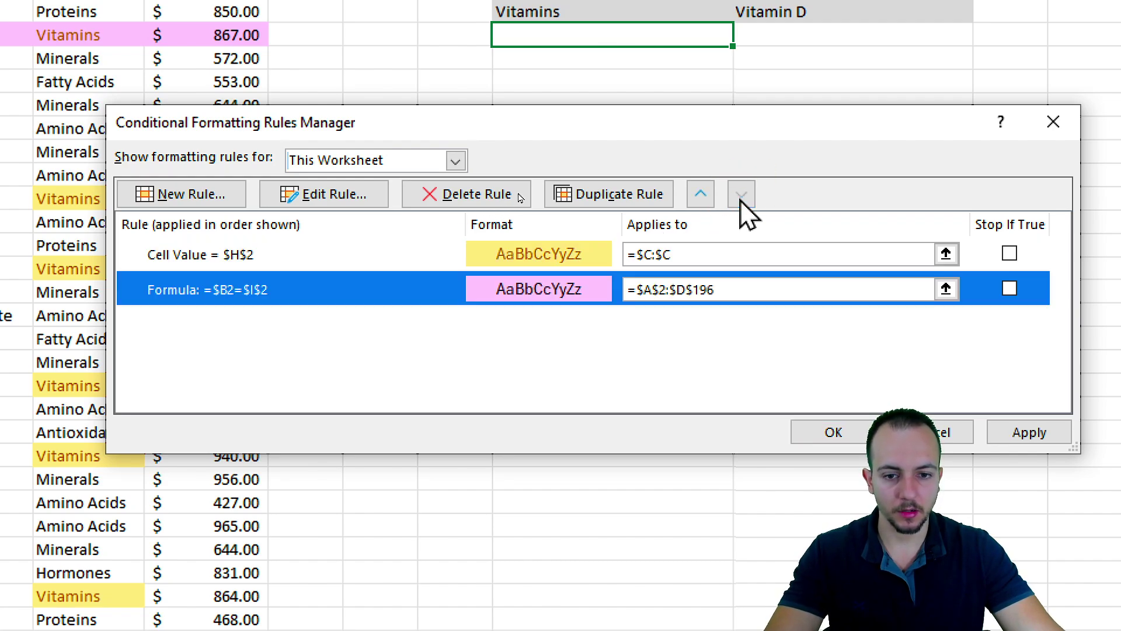
left_click(533, 256)
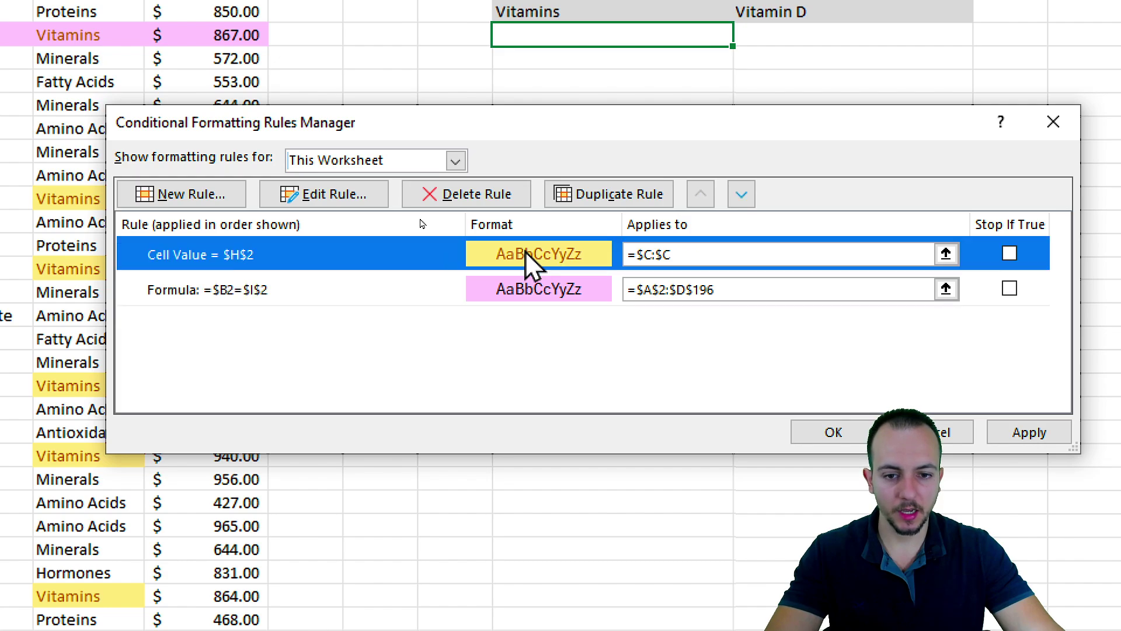
left_click(743, 198)
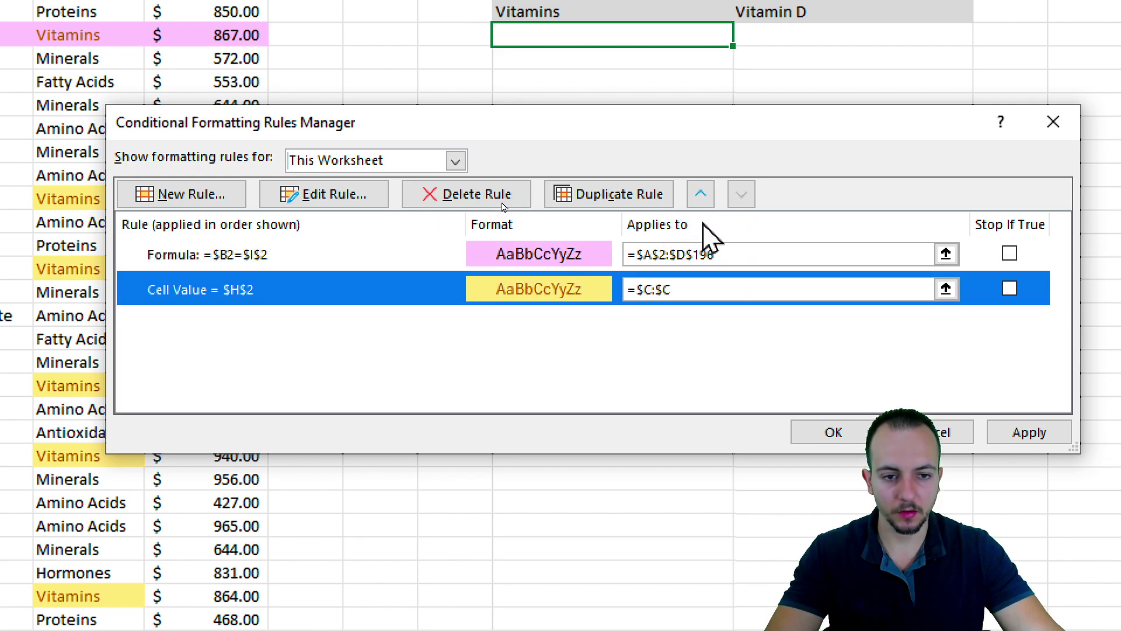
Step: Move the Cell Value = $H$2 rule above the =$B2=$I$2 rule and confirm the new order
left_click(702, 199)
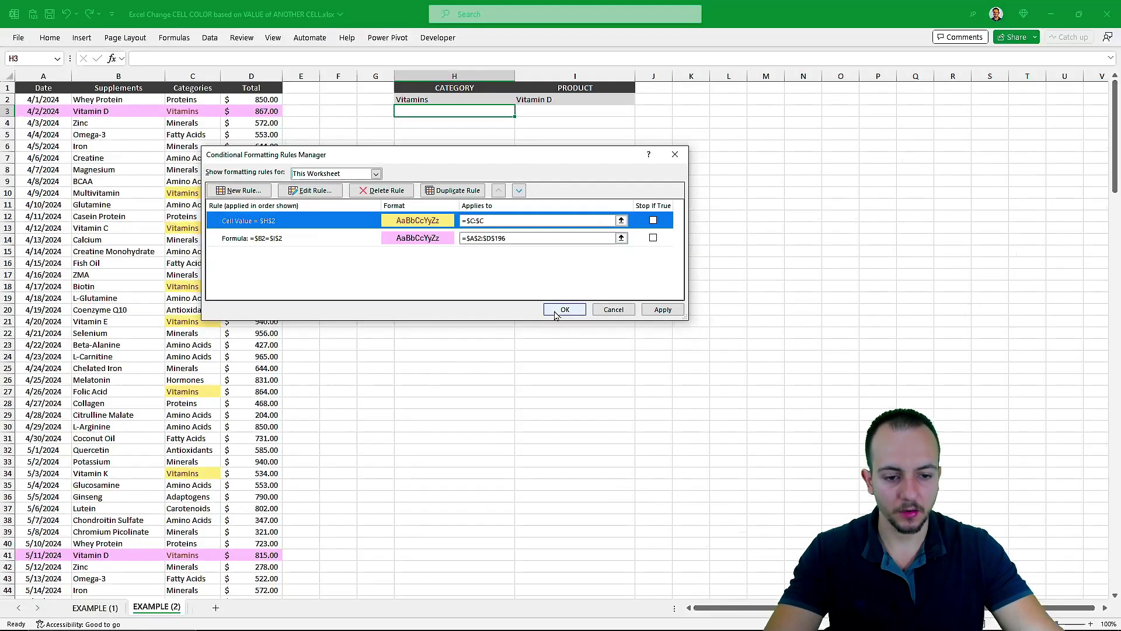
left_click(823, 439)
left_click(240, 159)
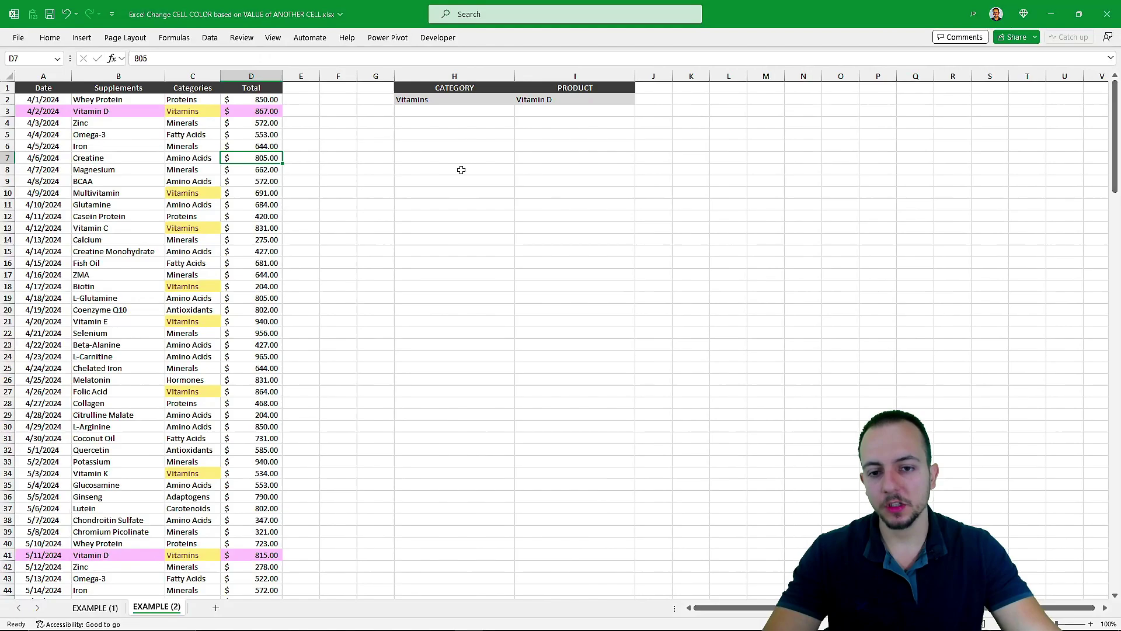
left_click(922, 282)
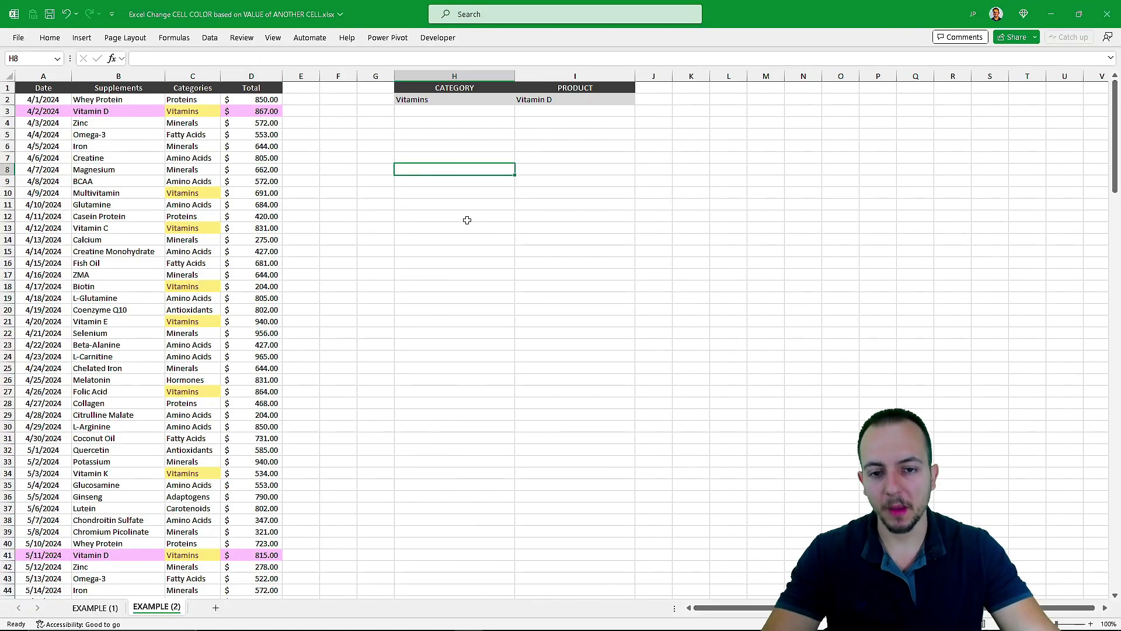
Step: Review the conditional formatting on the EXAMPLE (1) and EXAMPLE (2) sheets, ending on EXAMPLE (1)
key("ctrl+Page_Up")
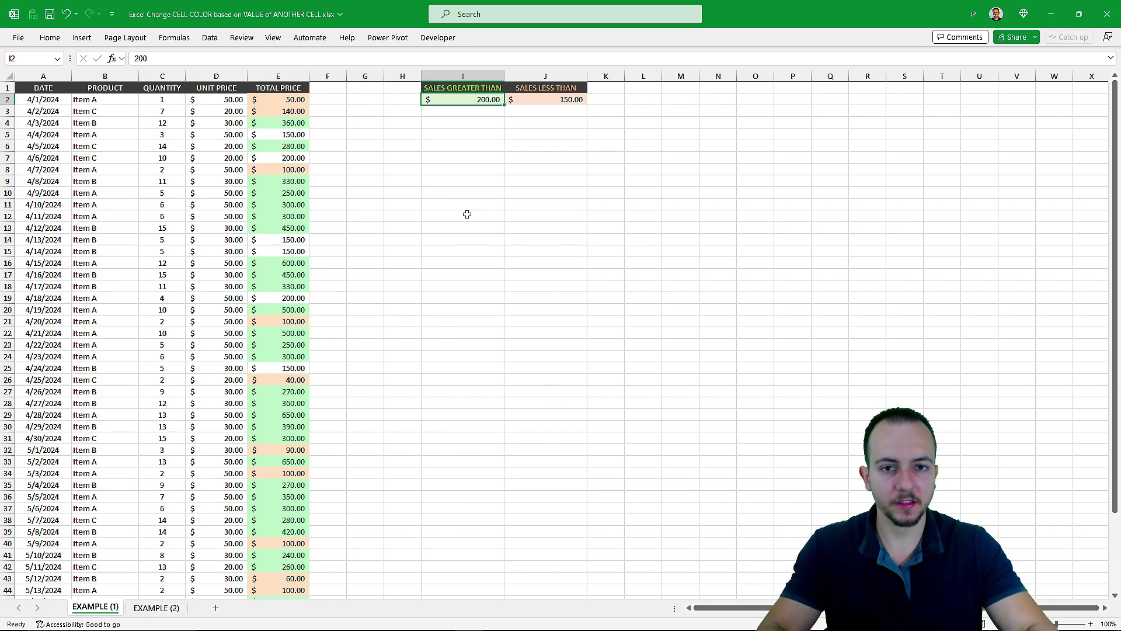
key("ctrl+Page_Down")
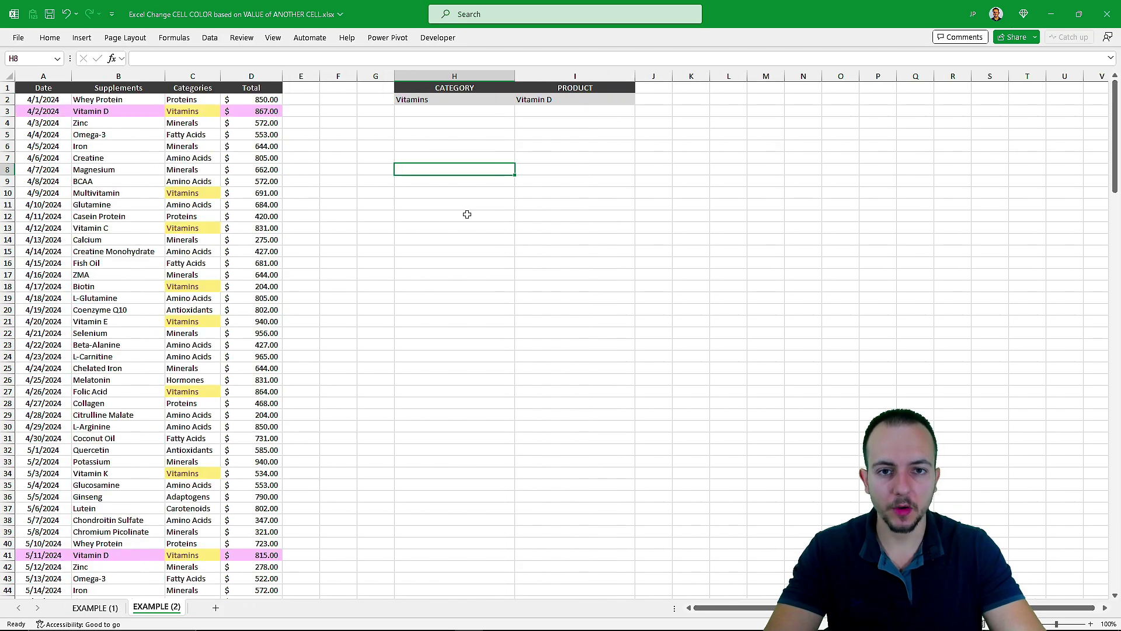
key("ctrl+Page_Up")
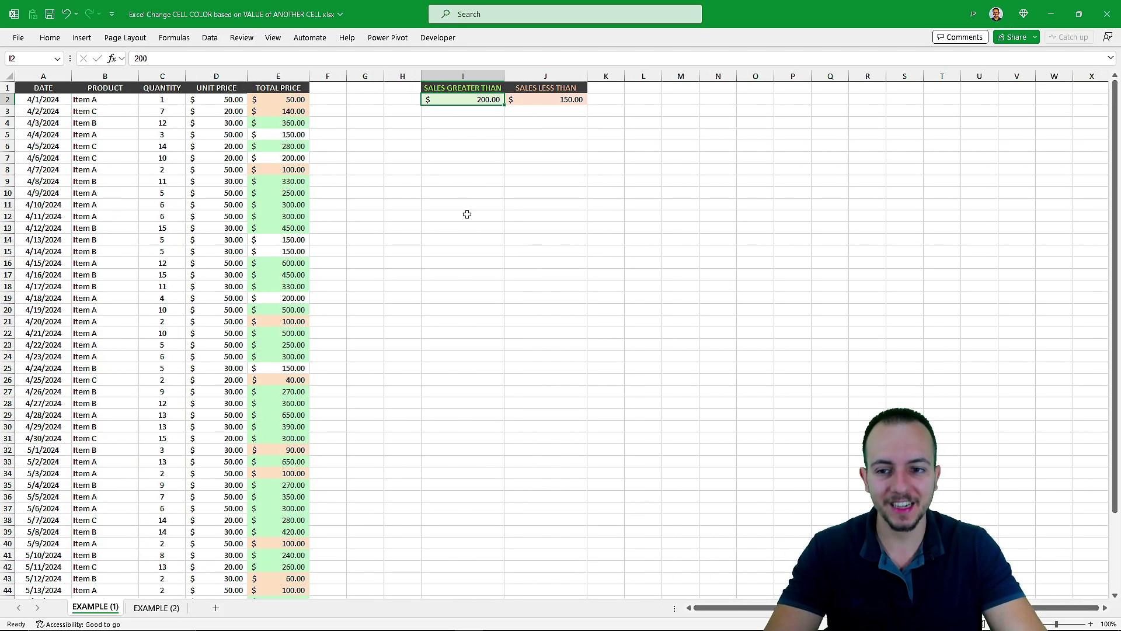